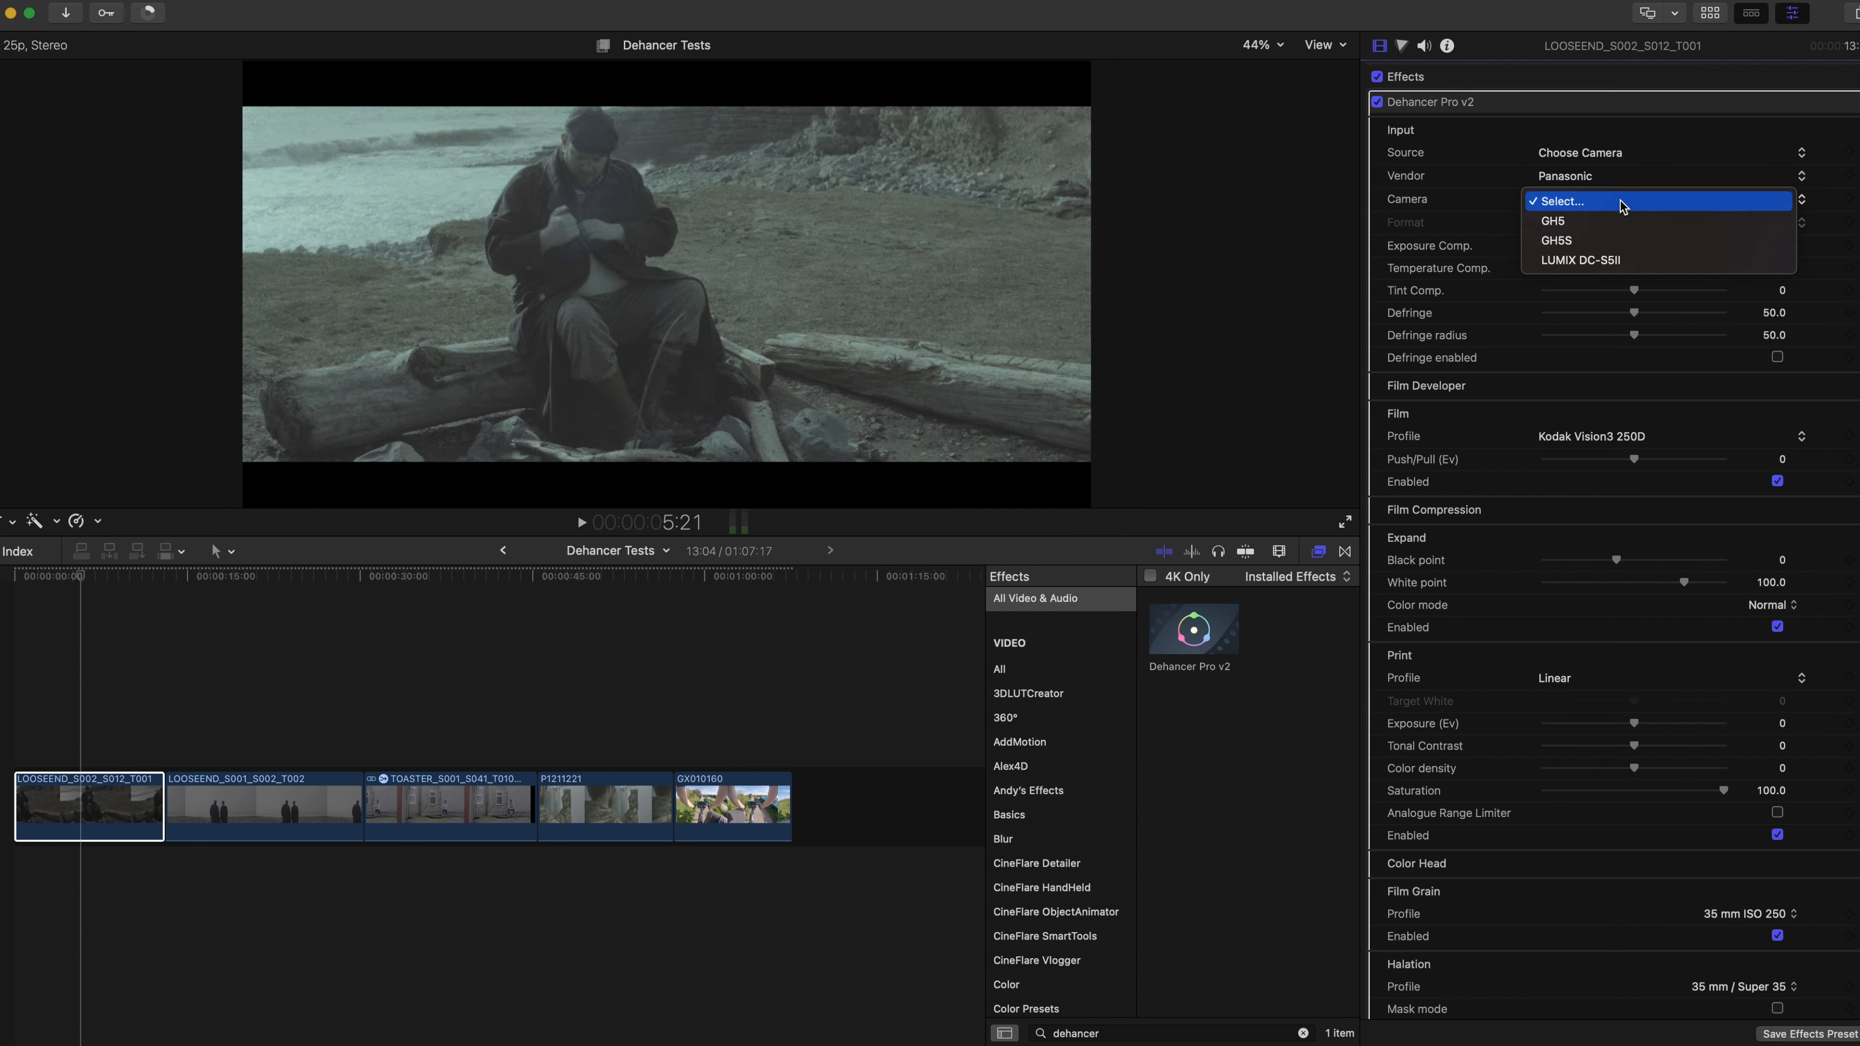
# - Set the Dehancer input camera to GH5S and its format to V-LogL
pyautogui.click(1620, 242)
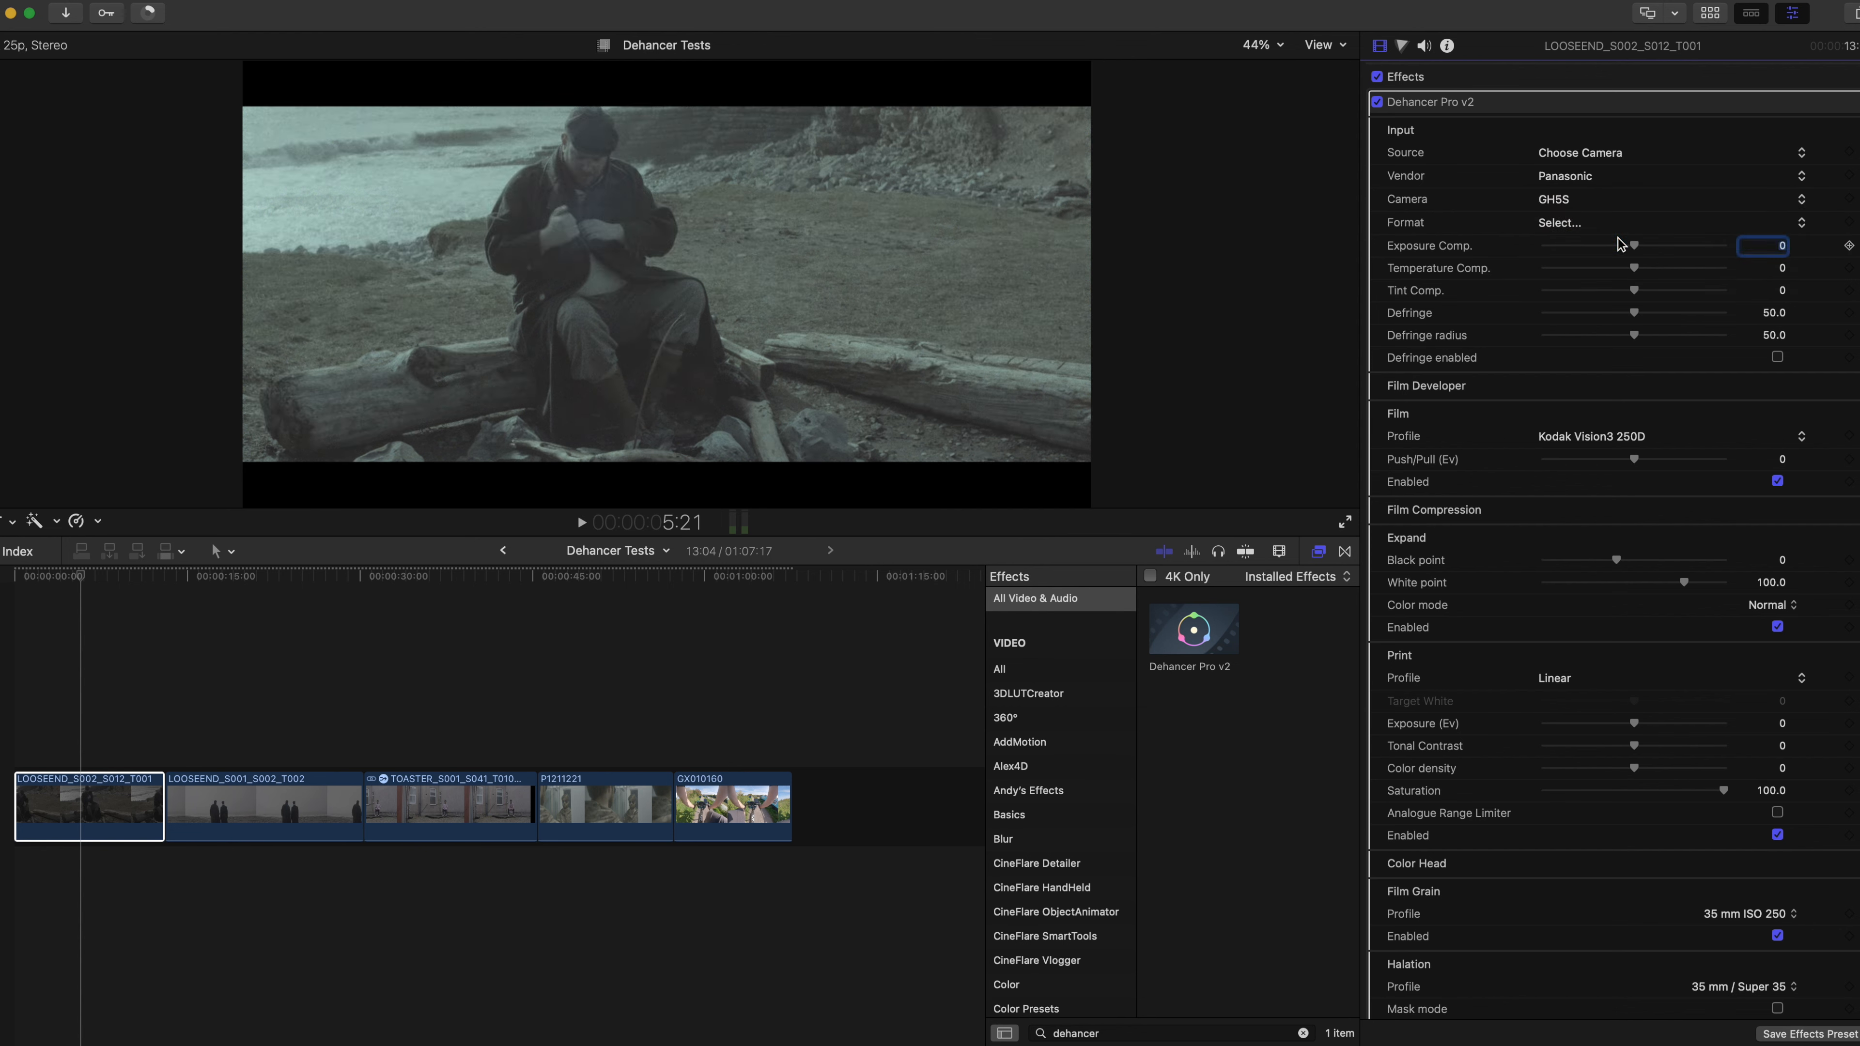
pyautogui.click(1576, 223)
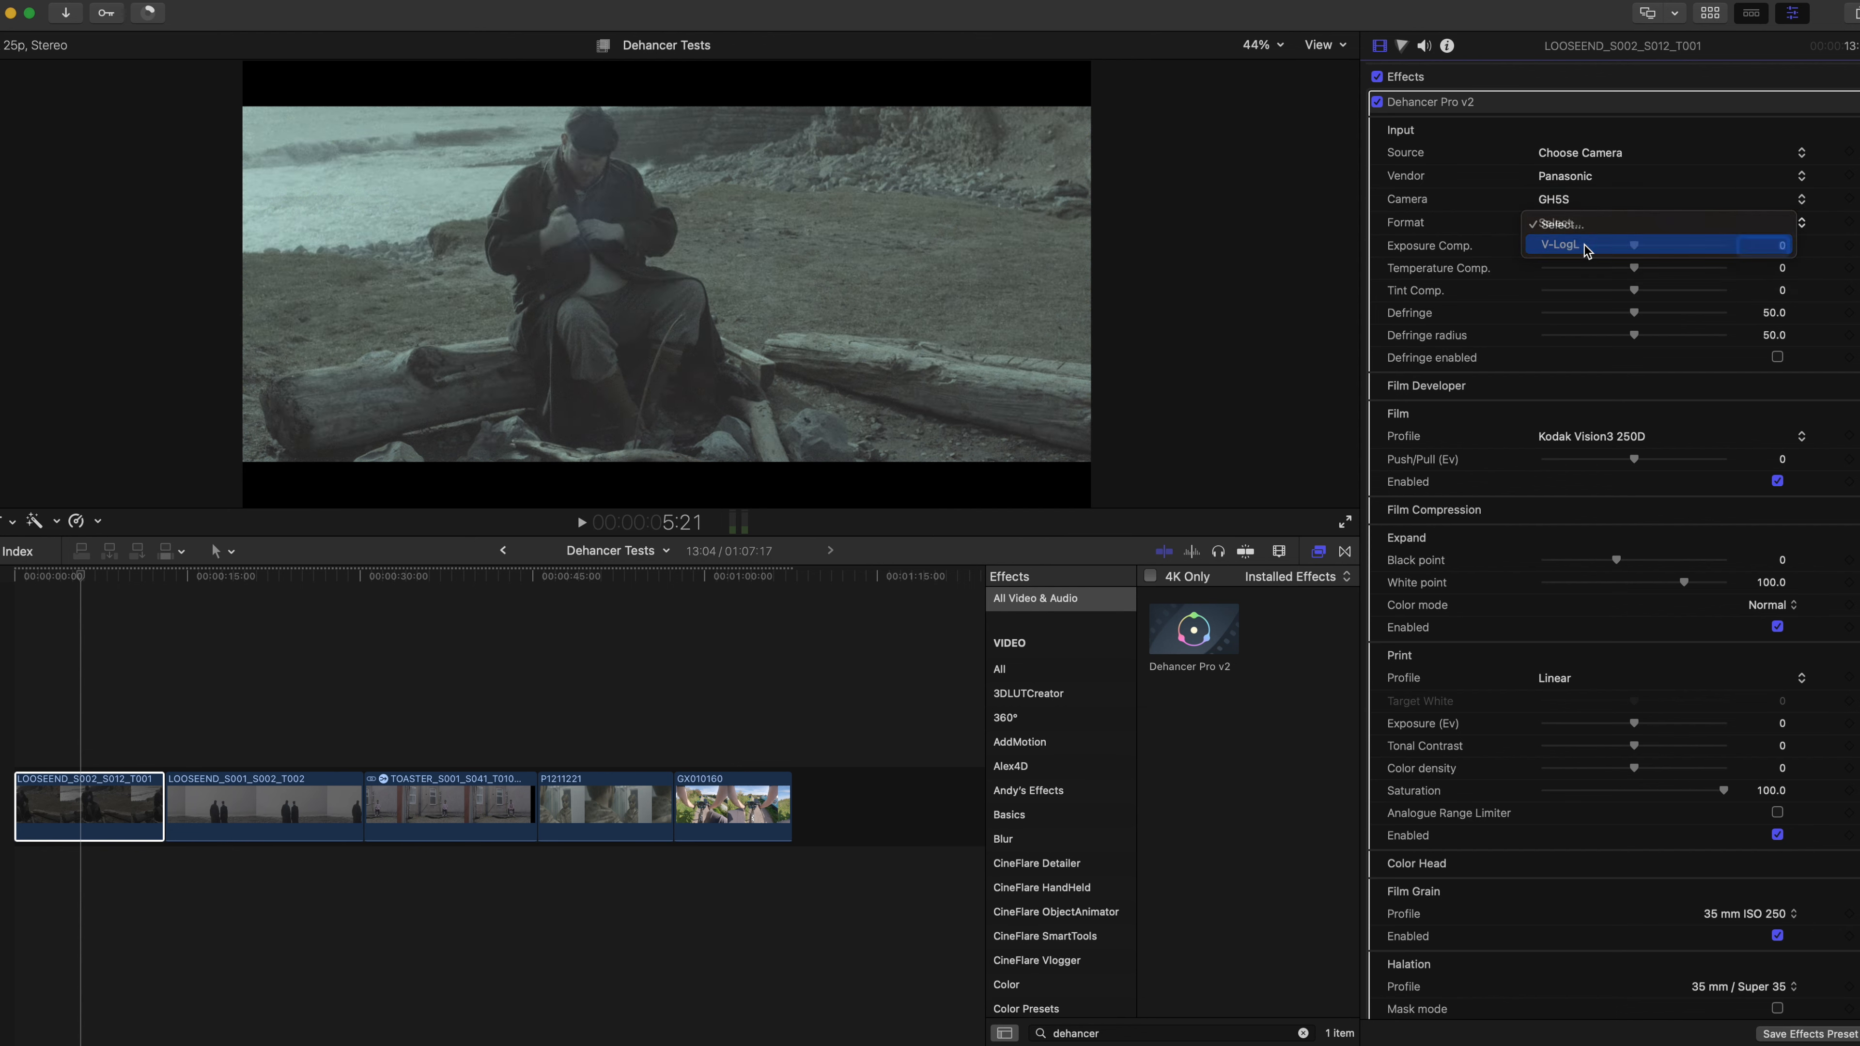
pyautogui.click(1584, 244)
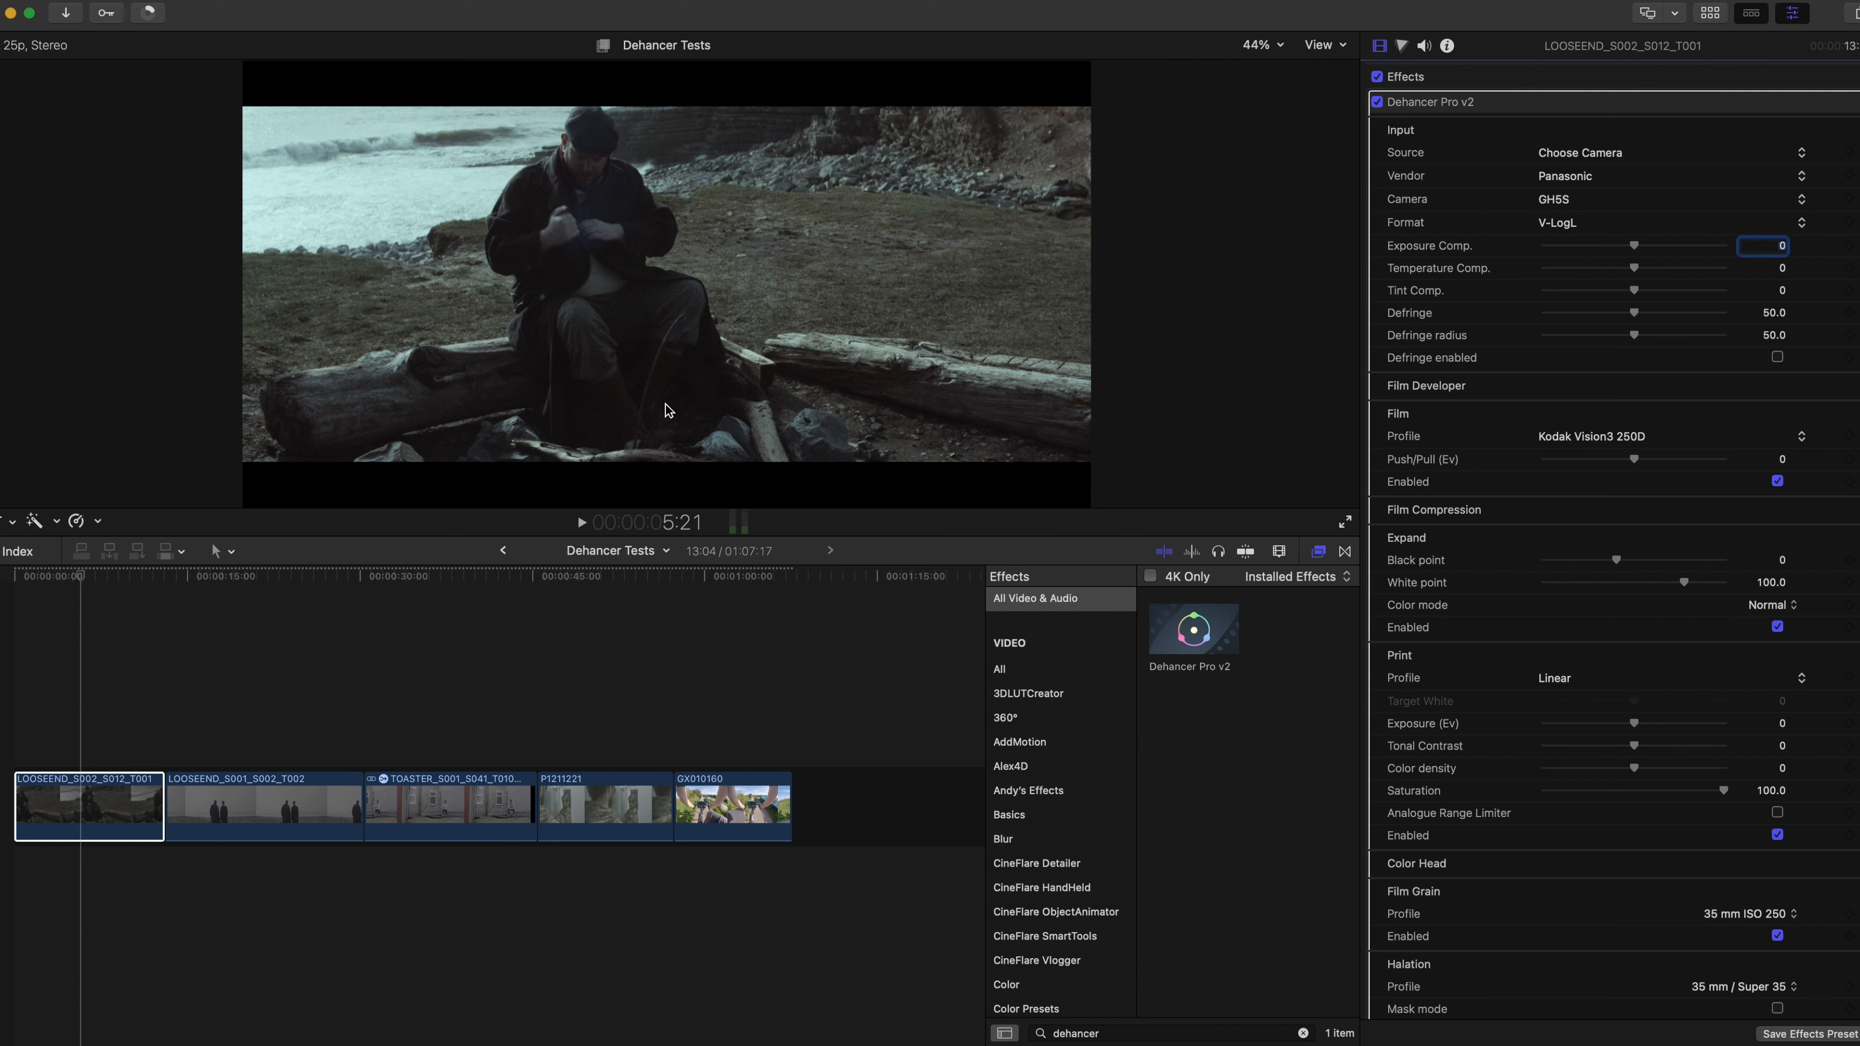
# - Turn off the Film, Expand, Print and Film Grain stages of the Dehancer effect, and expand the Color Head controls
pyautogui.click(1801, 437)
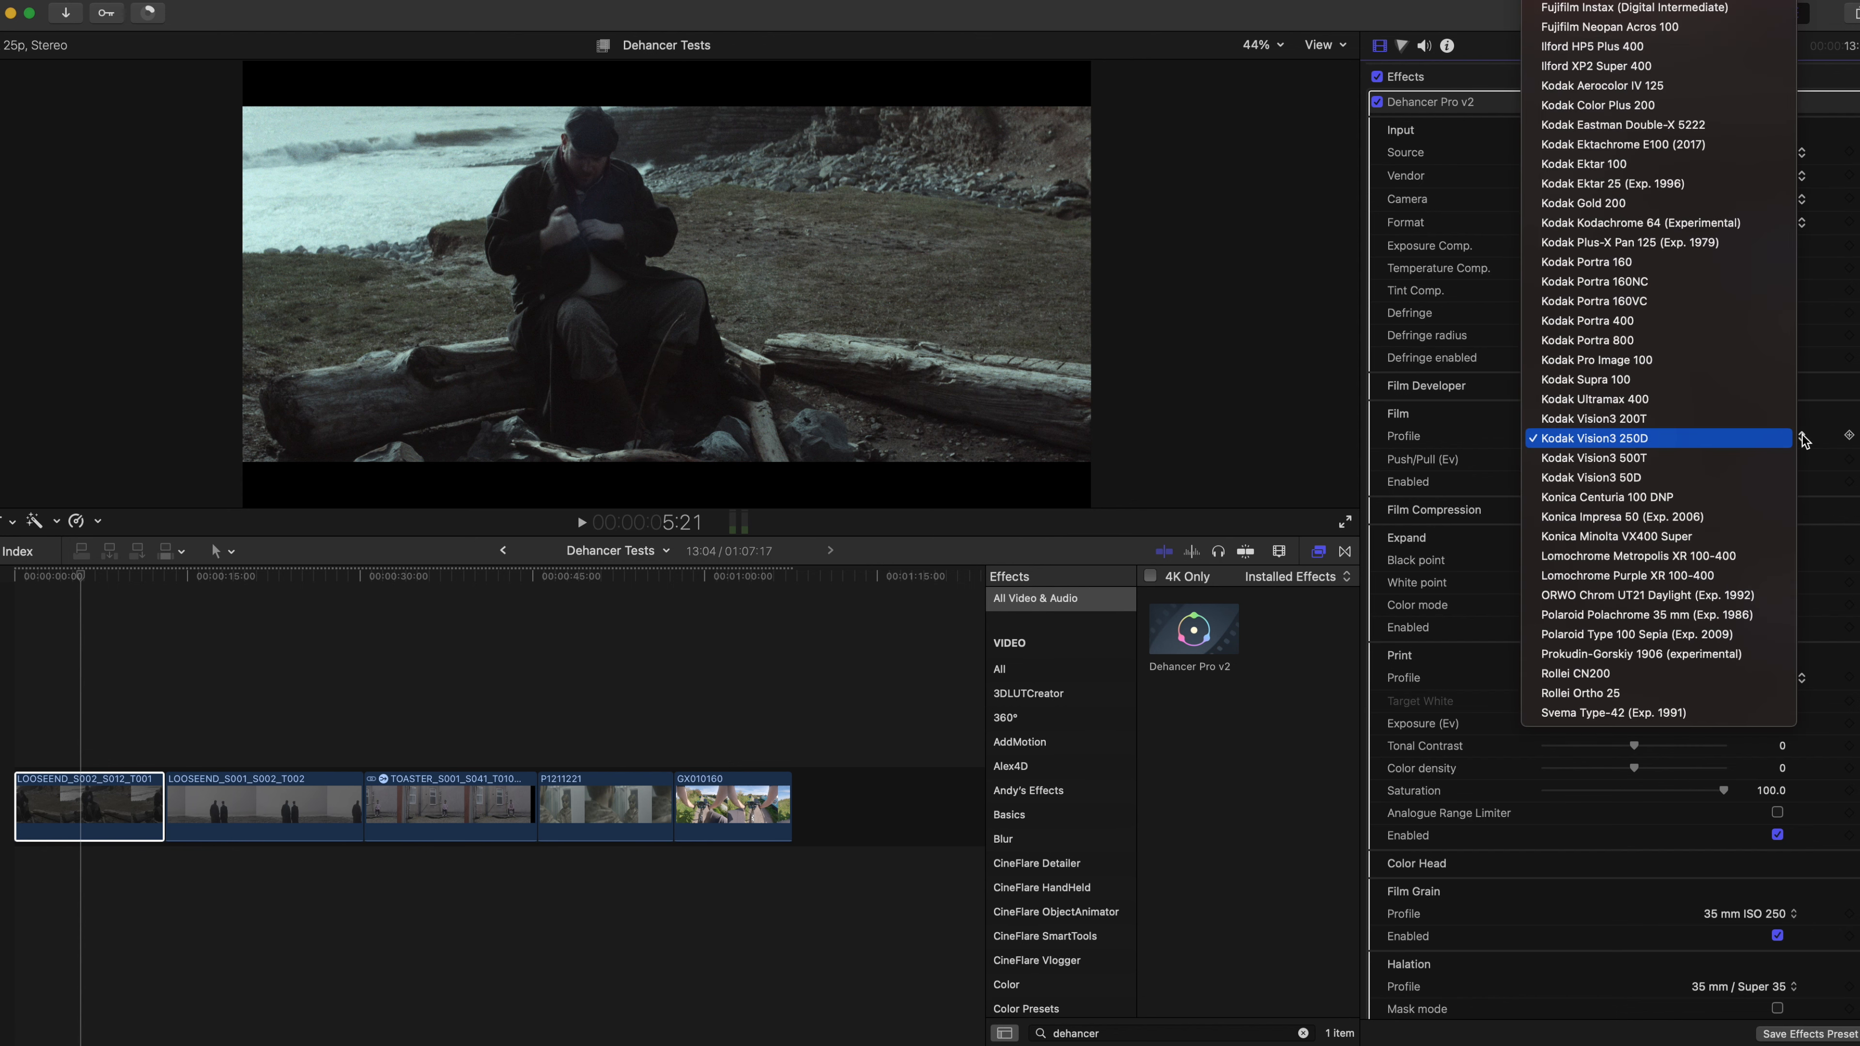
pyautogui.click(1799, 438)
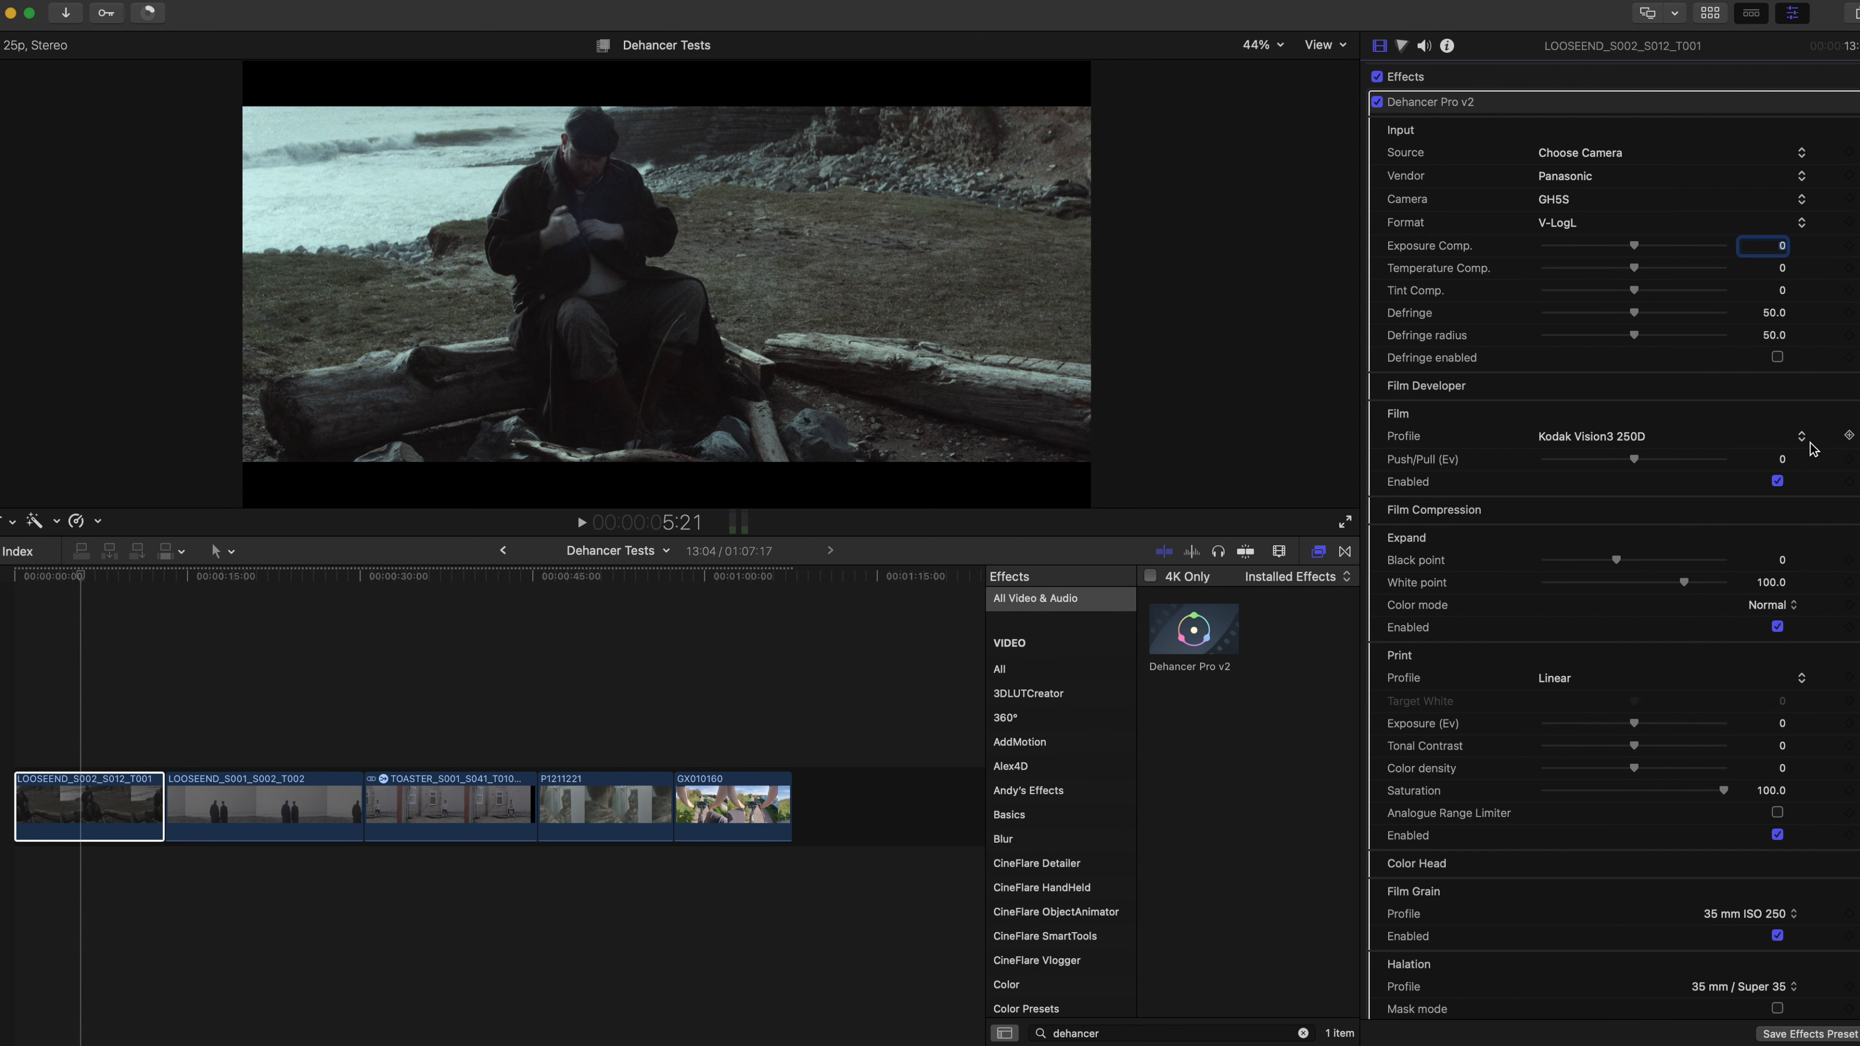
pyautogui.click(1777, 482)
pyautogui.click(1778, 626)
pyautogui.click(1779, 835)
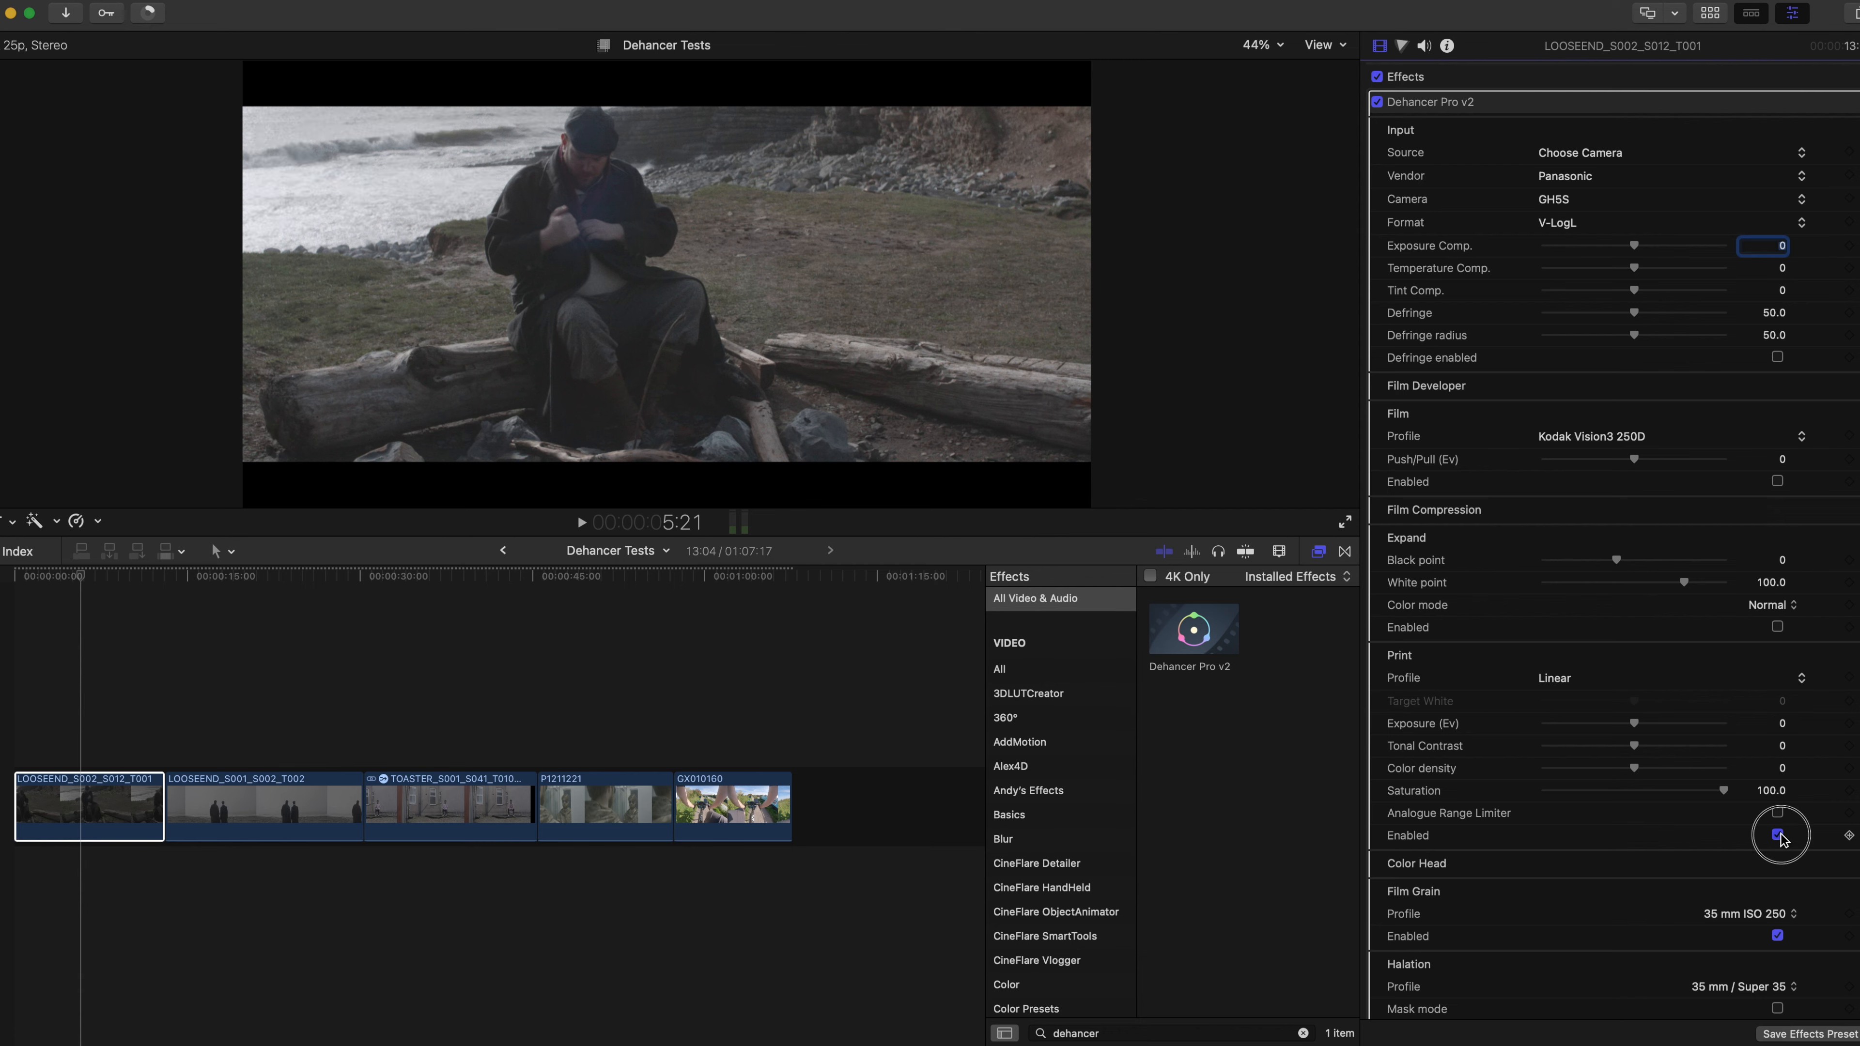
pyautogui.scroll(-3, 1781, 835)
pyautogui.click(1777, 800)
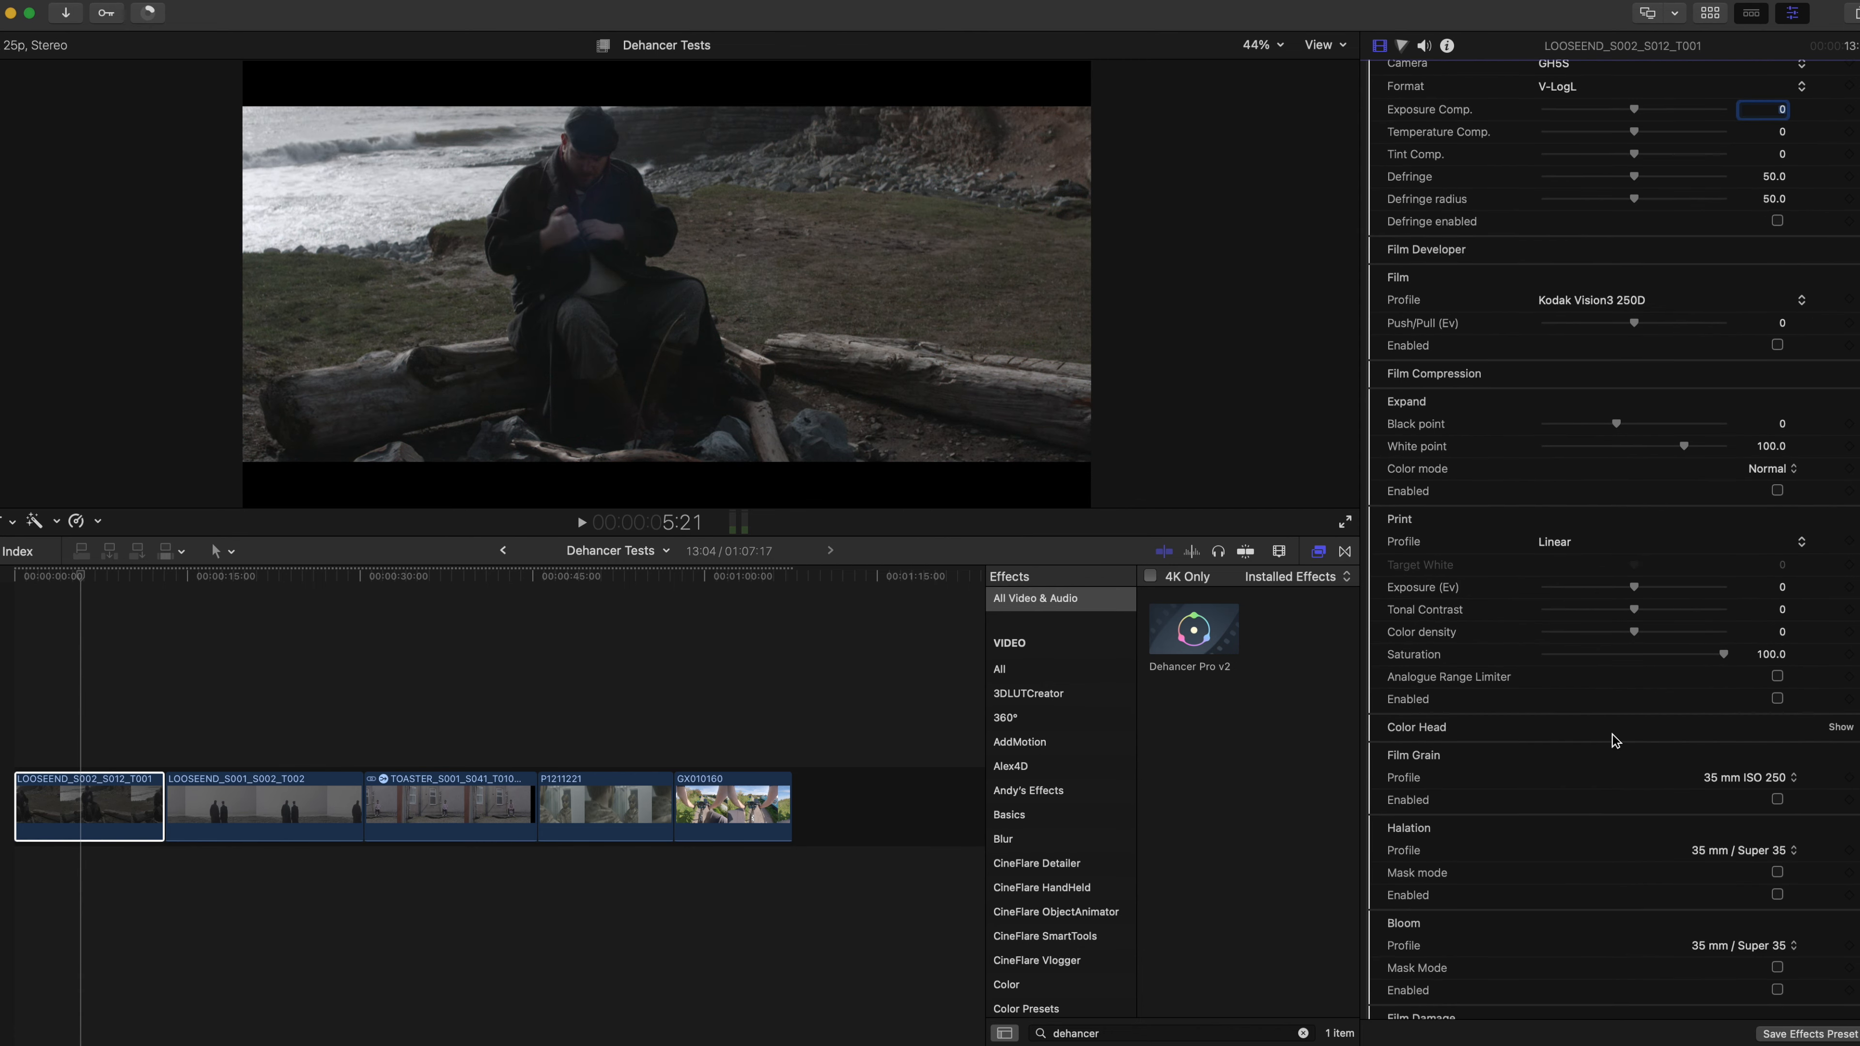
pyautogui.click(1841, 727)
pyautogui.scroll(-3, 1831, 727)
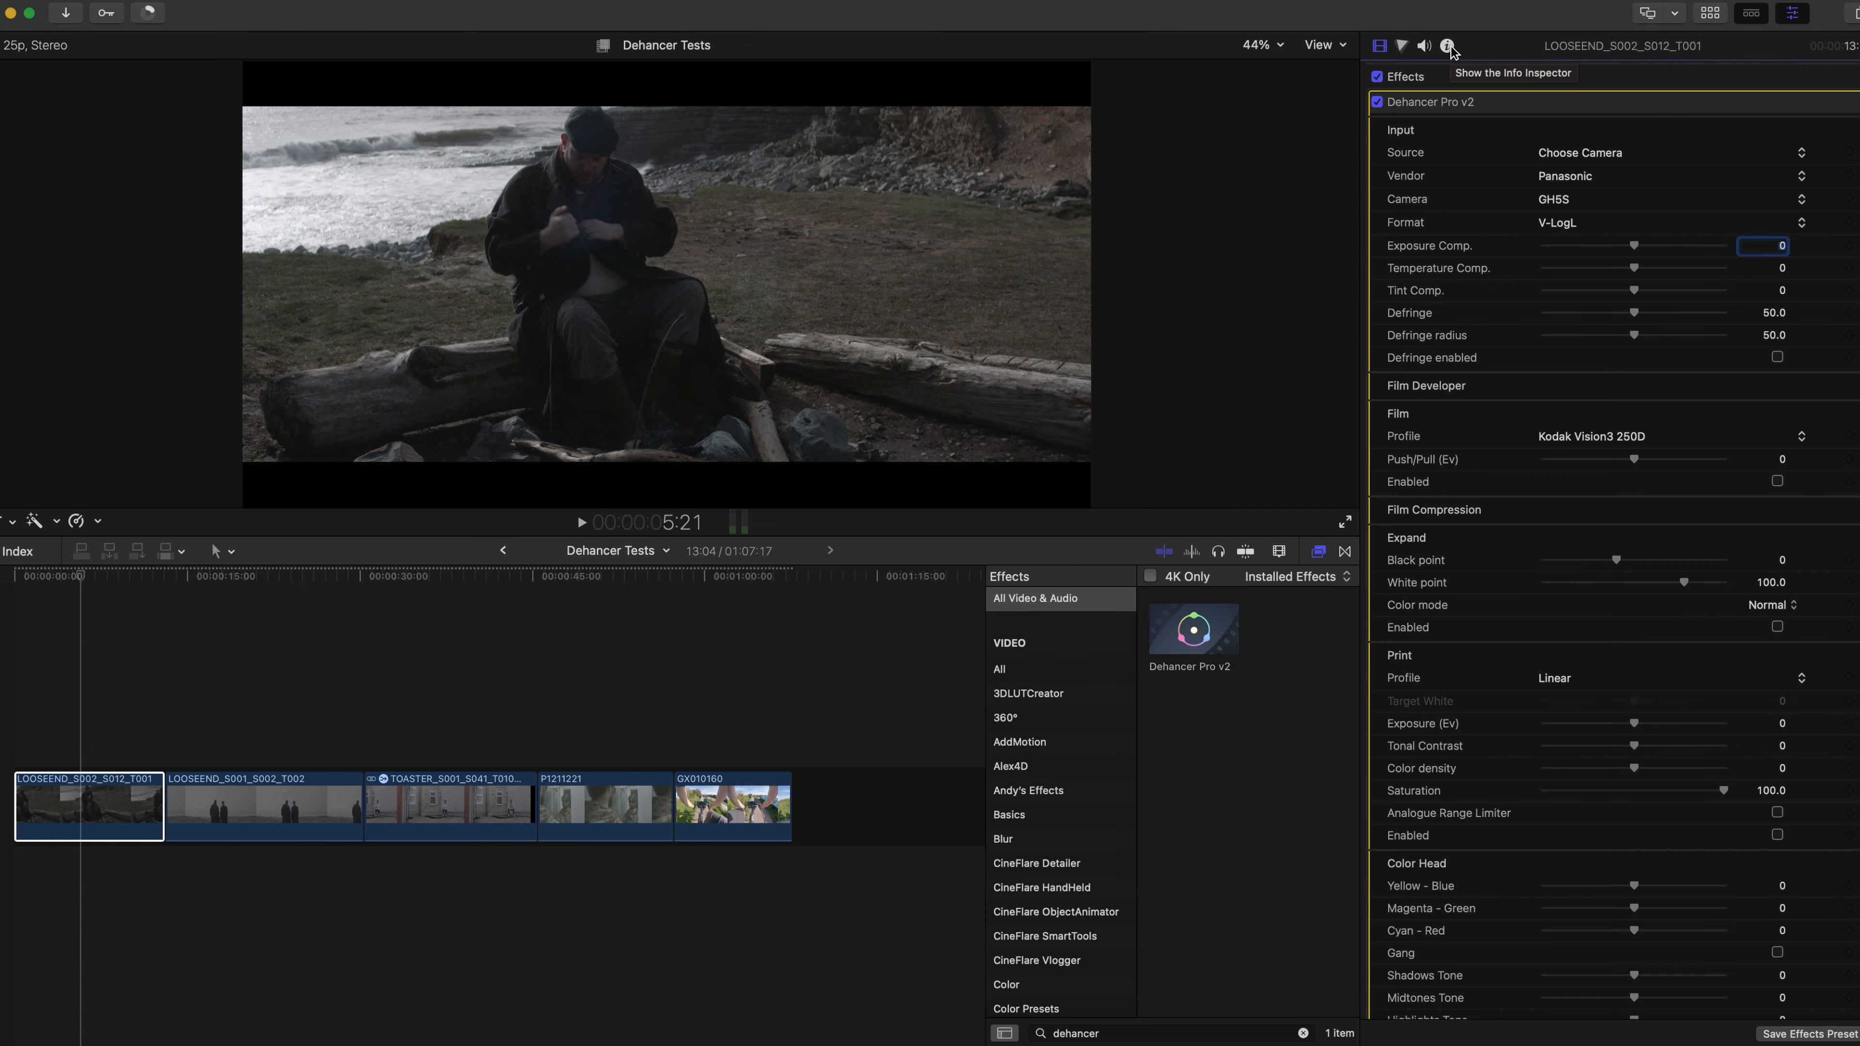
# - Try Temperature Comp. at -26 and Tint Comp. at -8 in the Dehancer input settings, and reset both parameters
pyautogui.click(1447, 46)
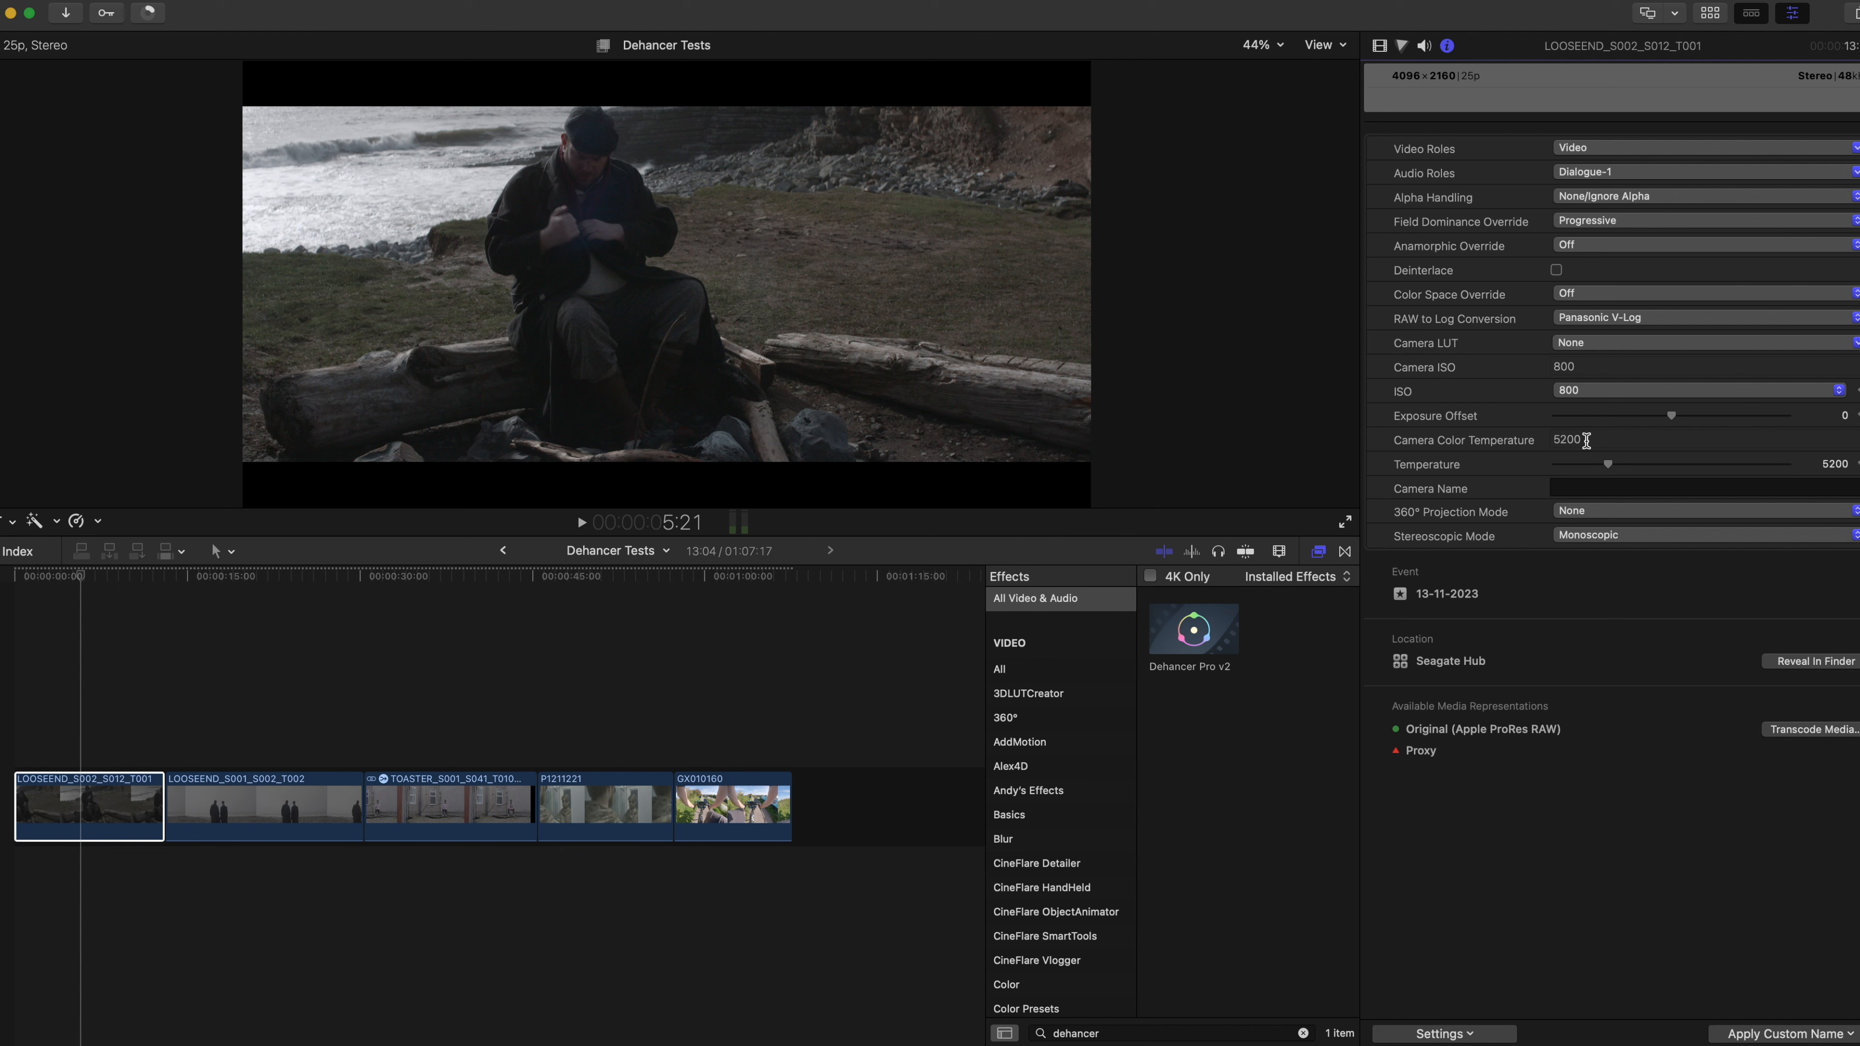
pyautogui.click(1380, 47)
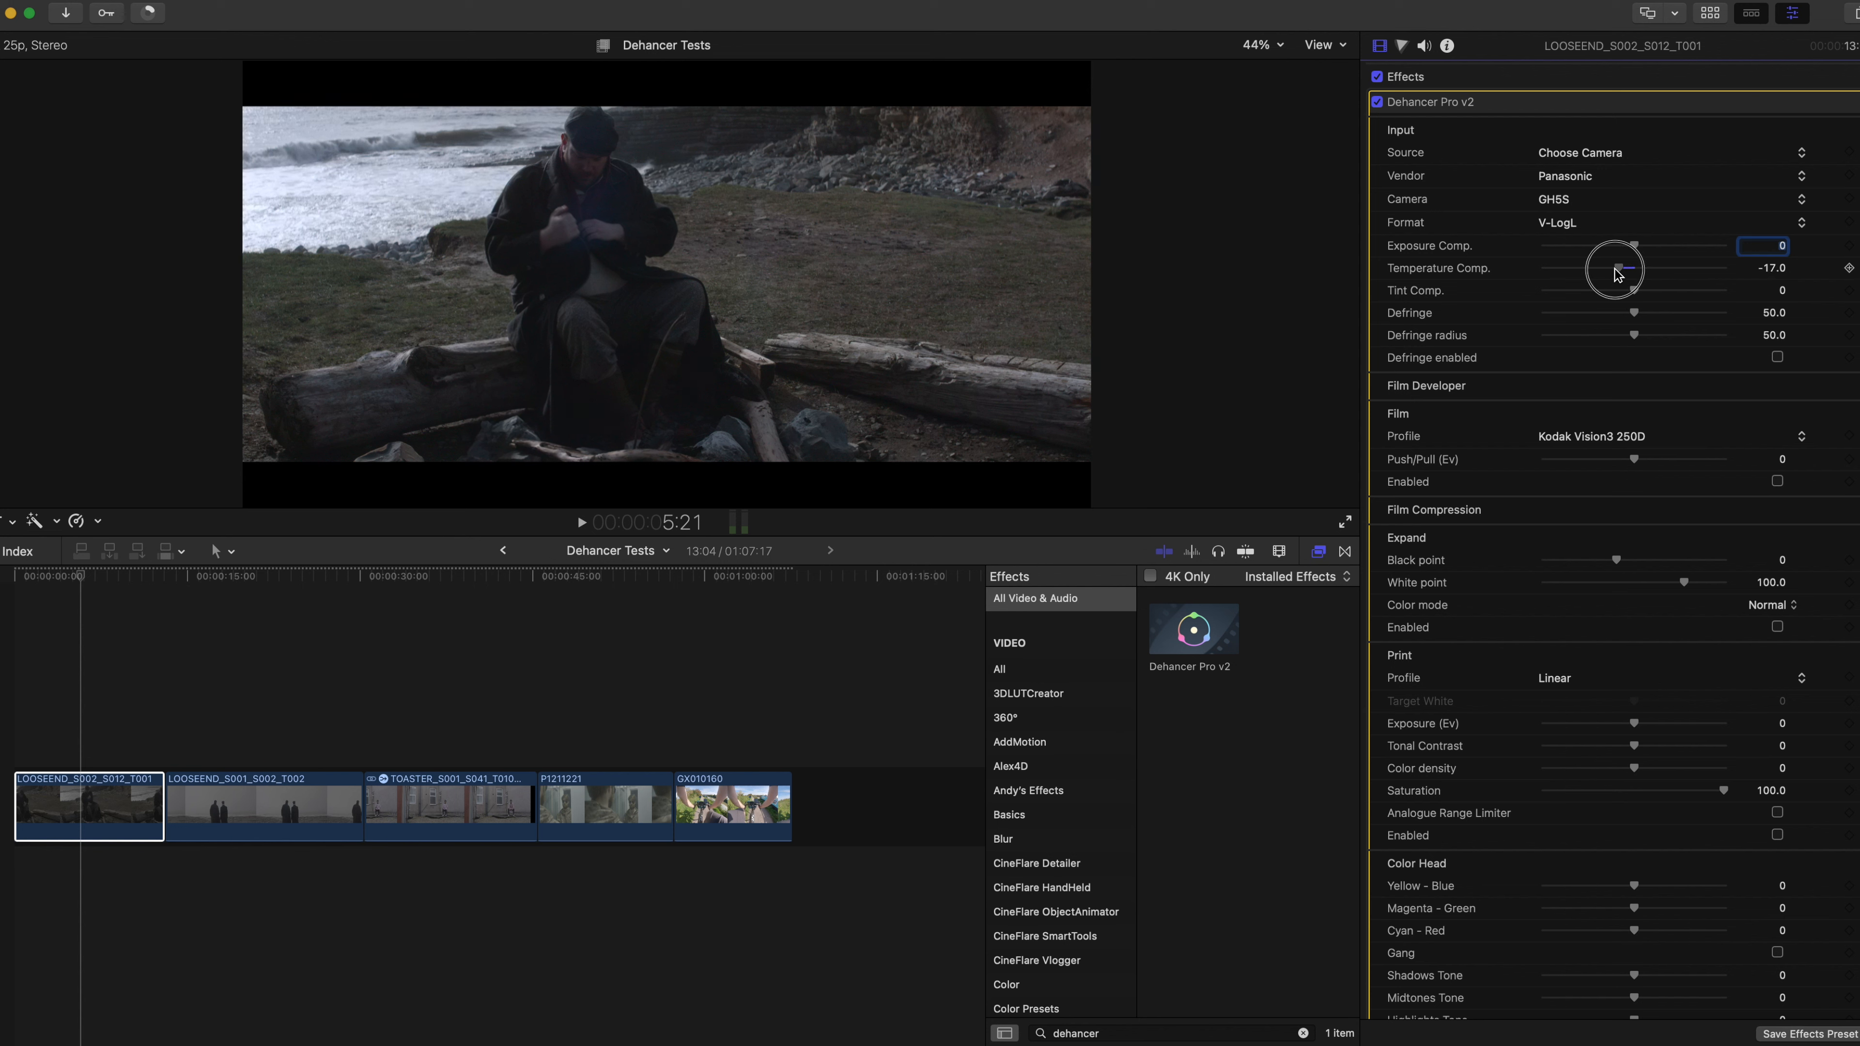
pyautogui.moveTo(1617, 273); pyautogui.dragTo(1619, 274)
pyautogui.click(1620, 273)
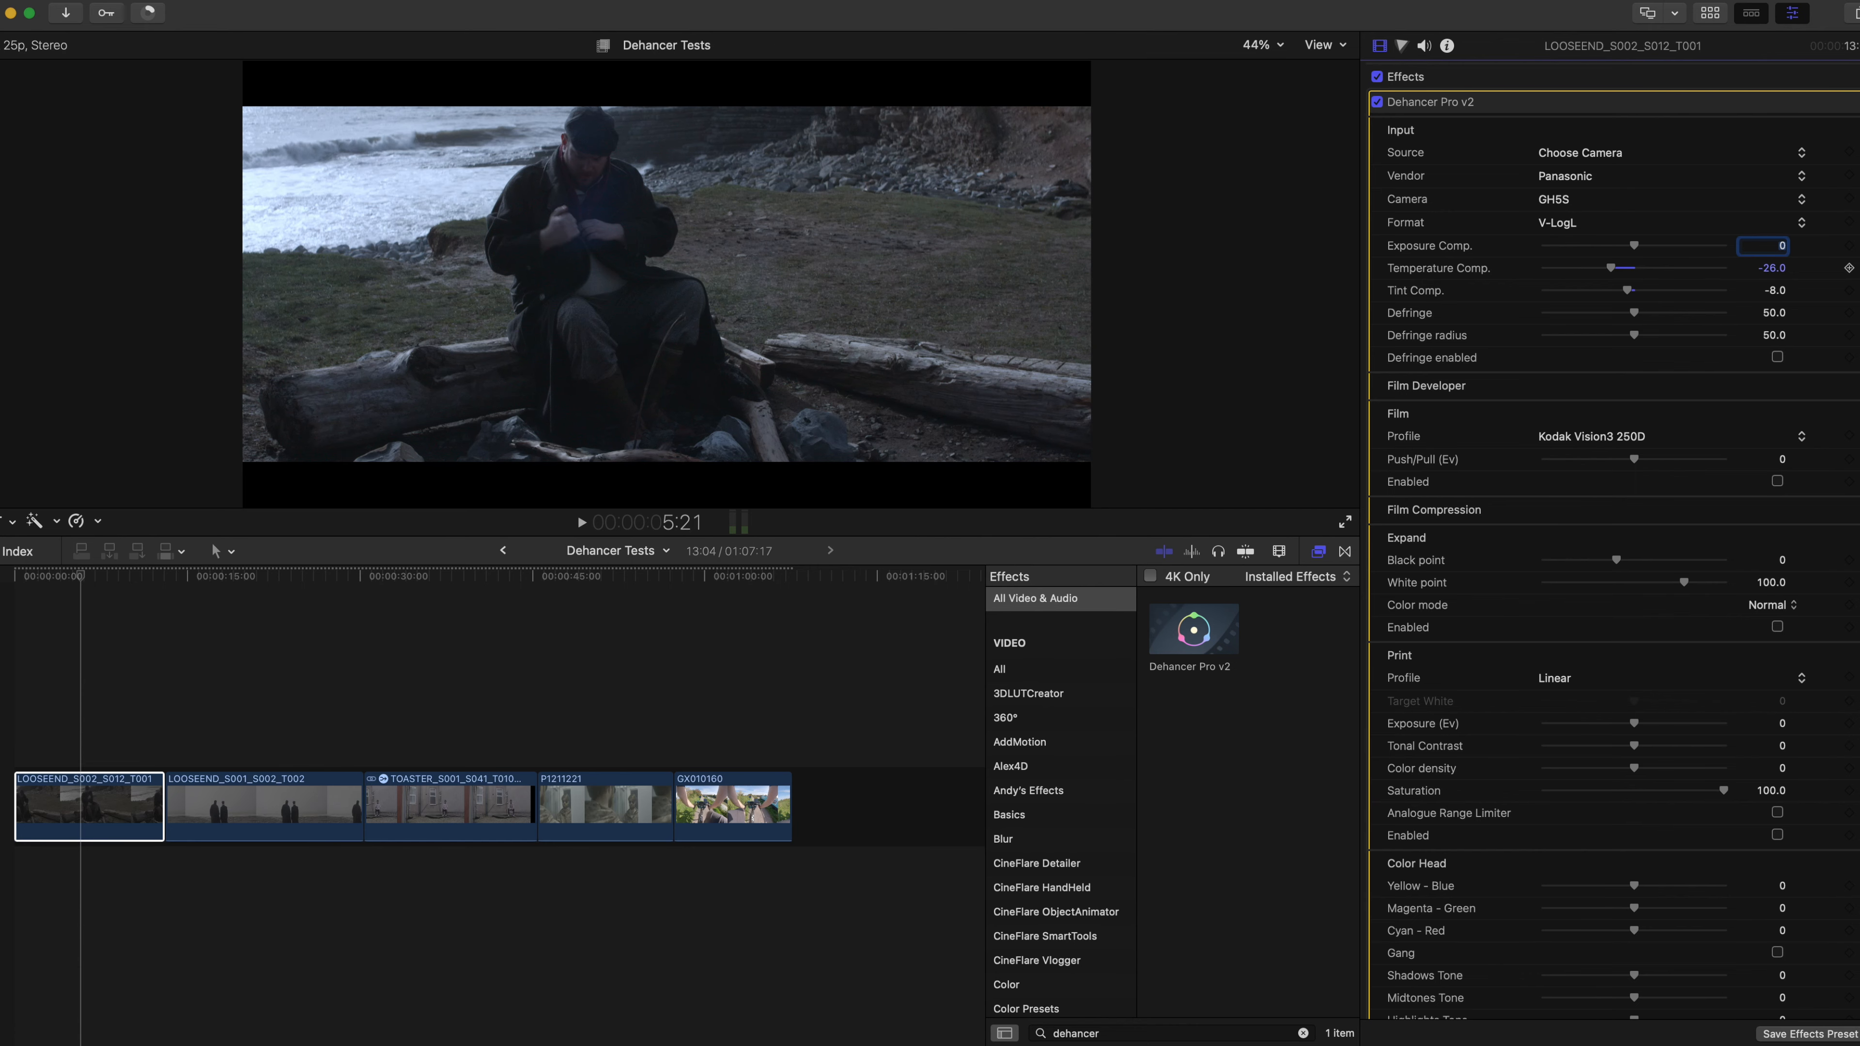
pyautogui.click(1848, 267)
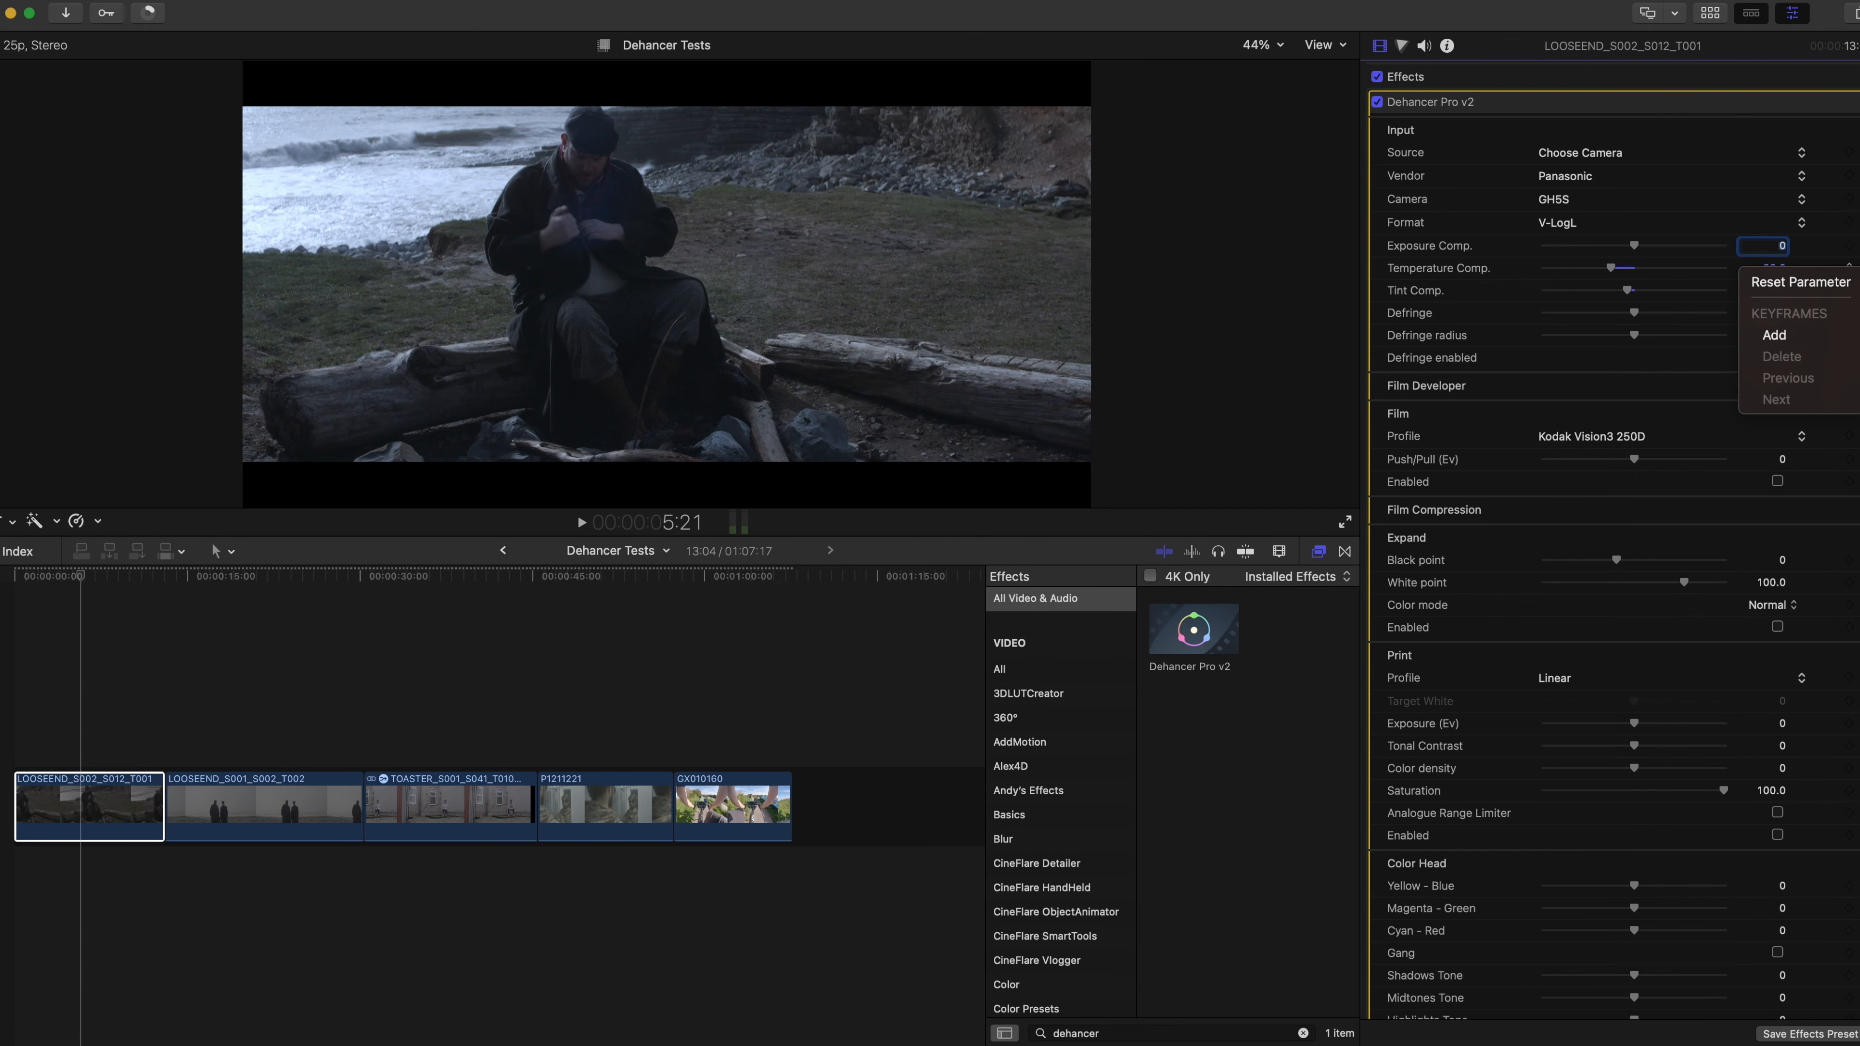
pyautogui.click(1822, 281)
pyautogui.click(1848, 290)
pyautogui.click(1815, 300)
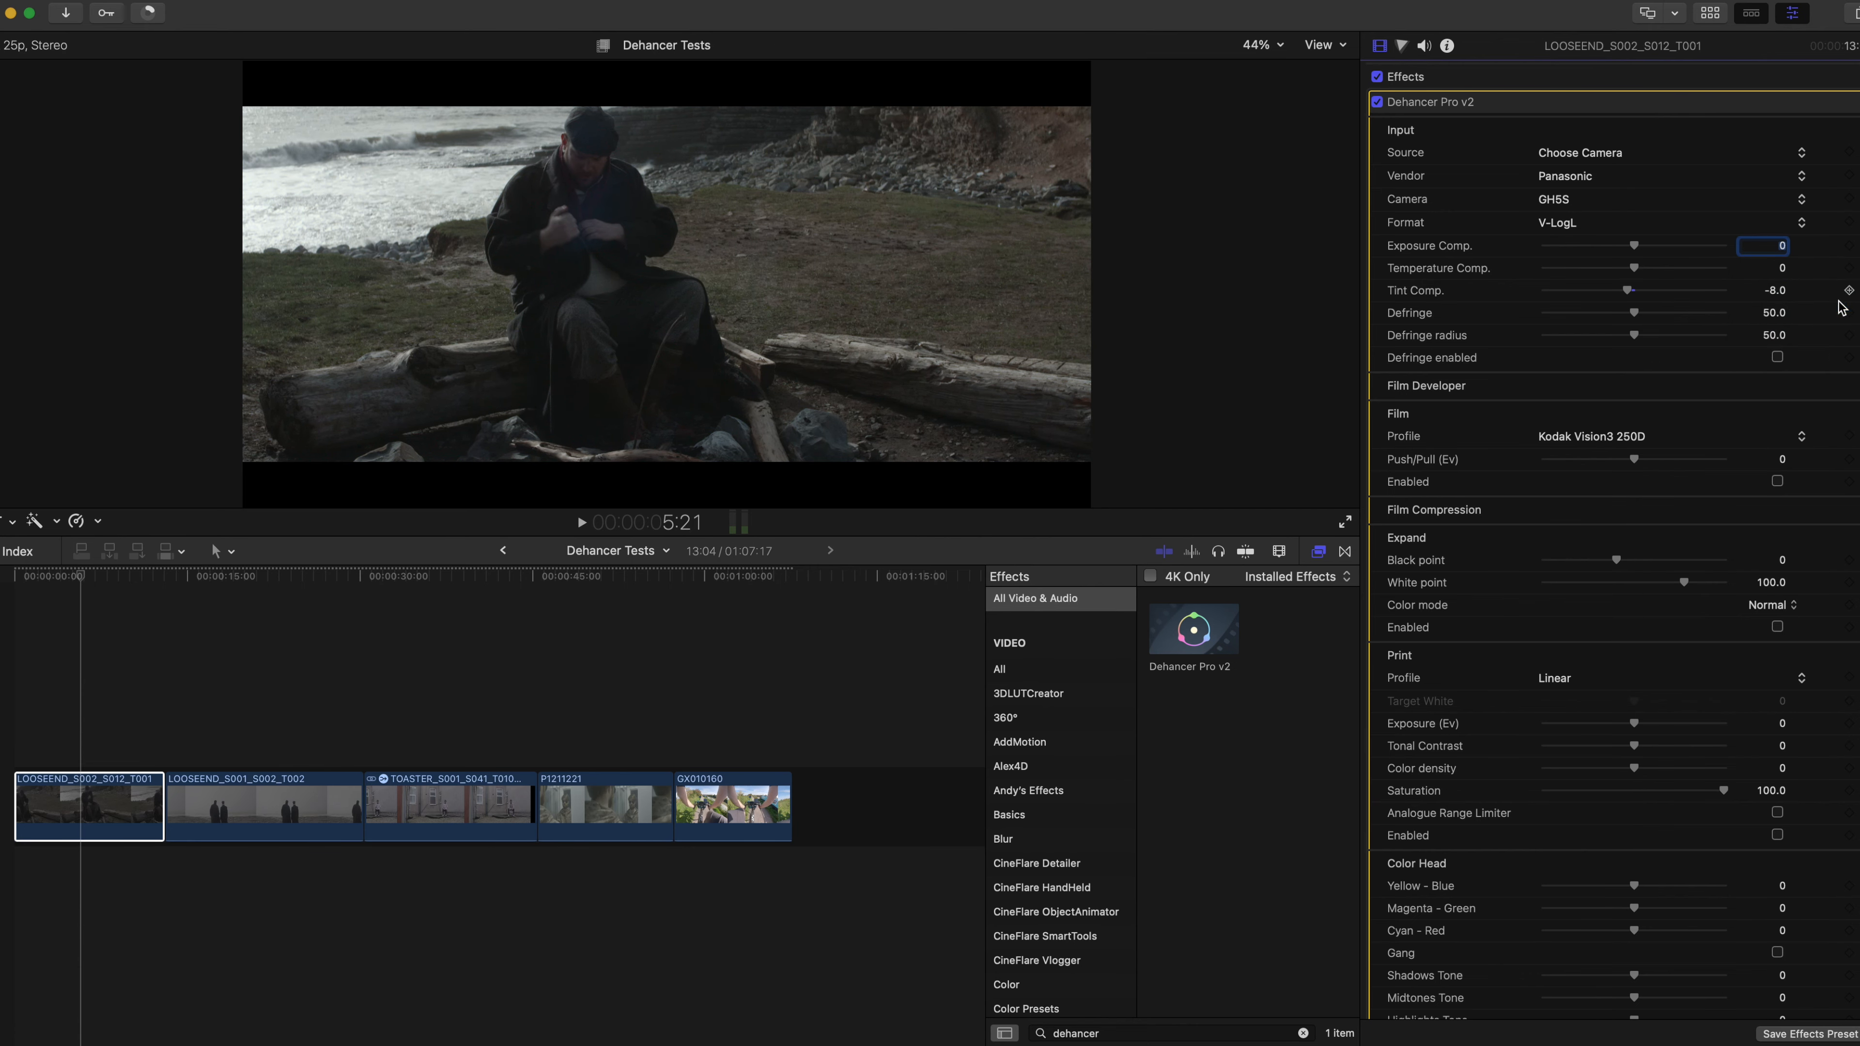
# - Set the RAW clip's own color temperature to about 4672, and try ISO 400 before returning it to 800
pyautogui.click(1446, 47)
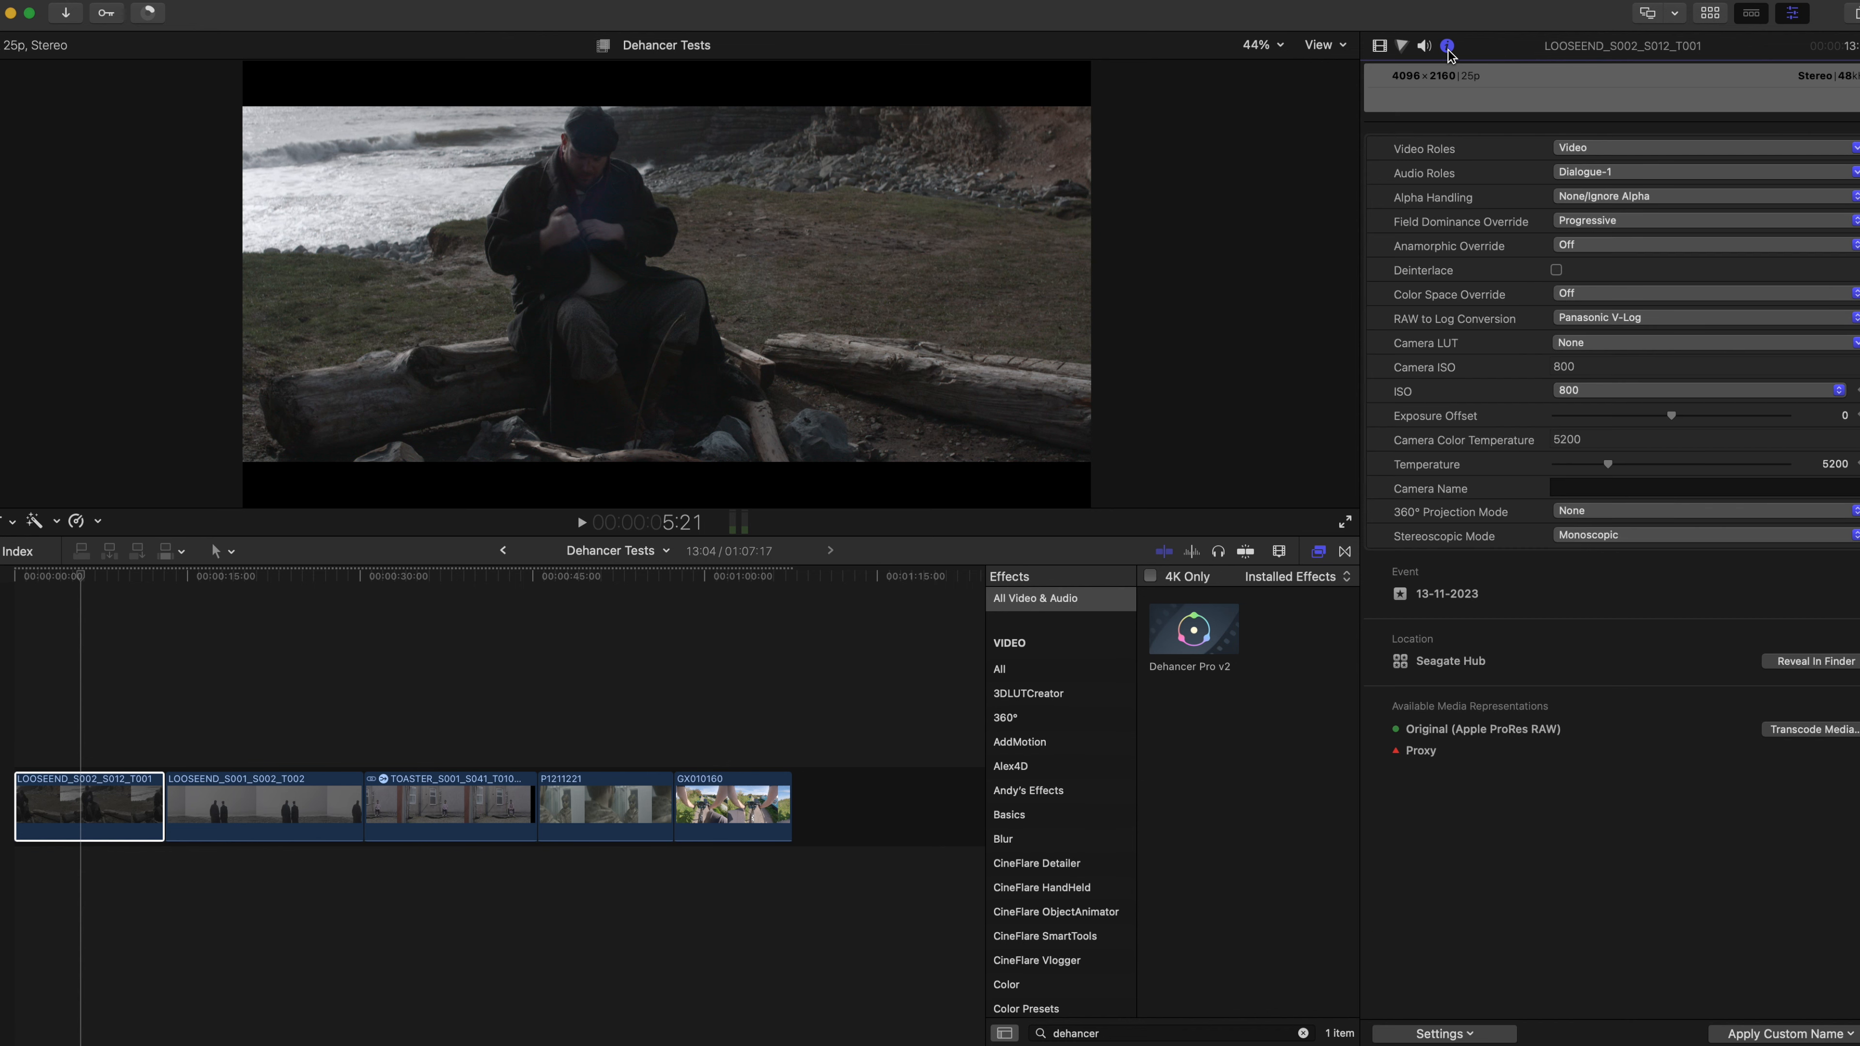
pyautogui.moveTo(1605, 464); pyautogui.dragTo(1597, 472)
pyautogui.click(1719, 391)
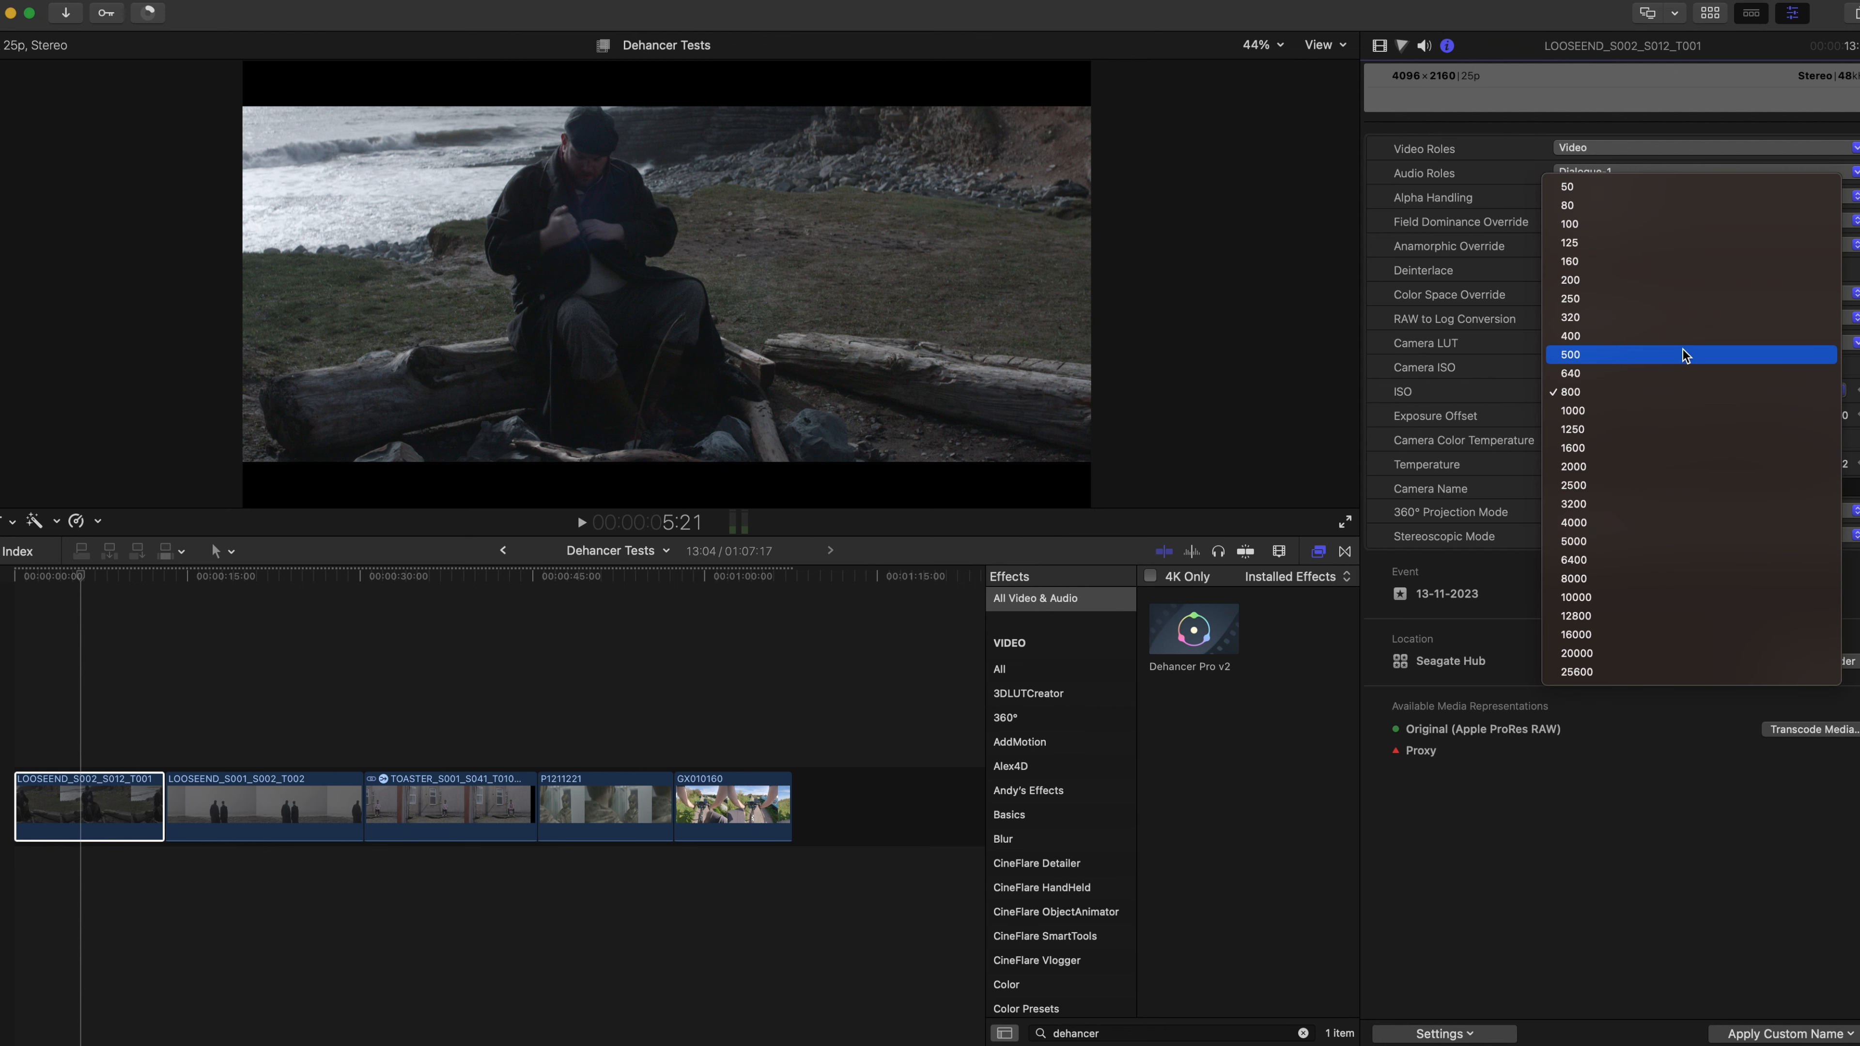
pyautogui.click(1688, 339)
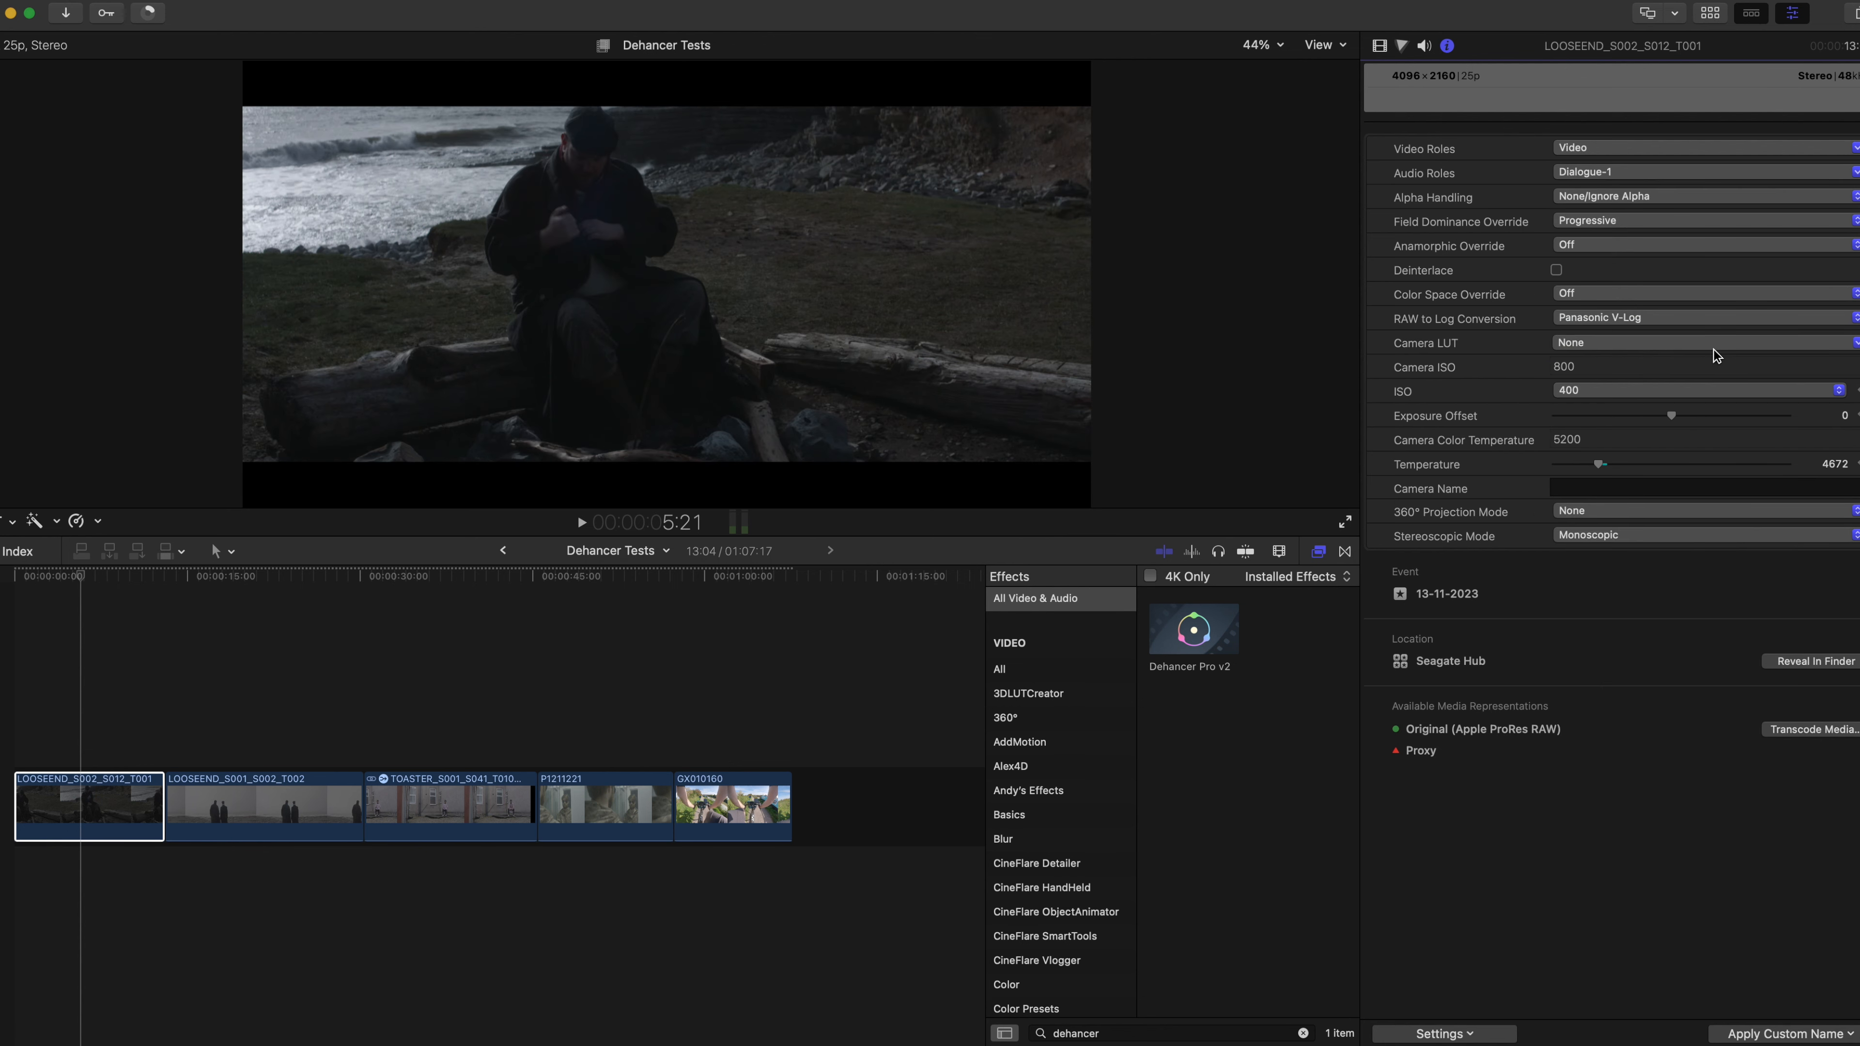
pyautogui.click(1711, 397)
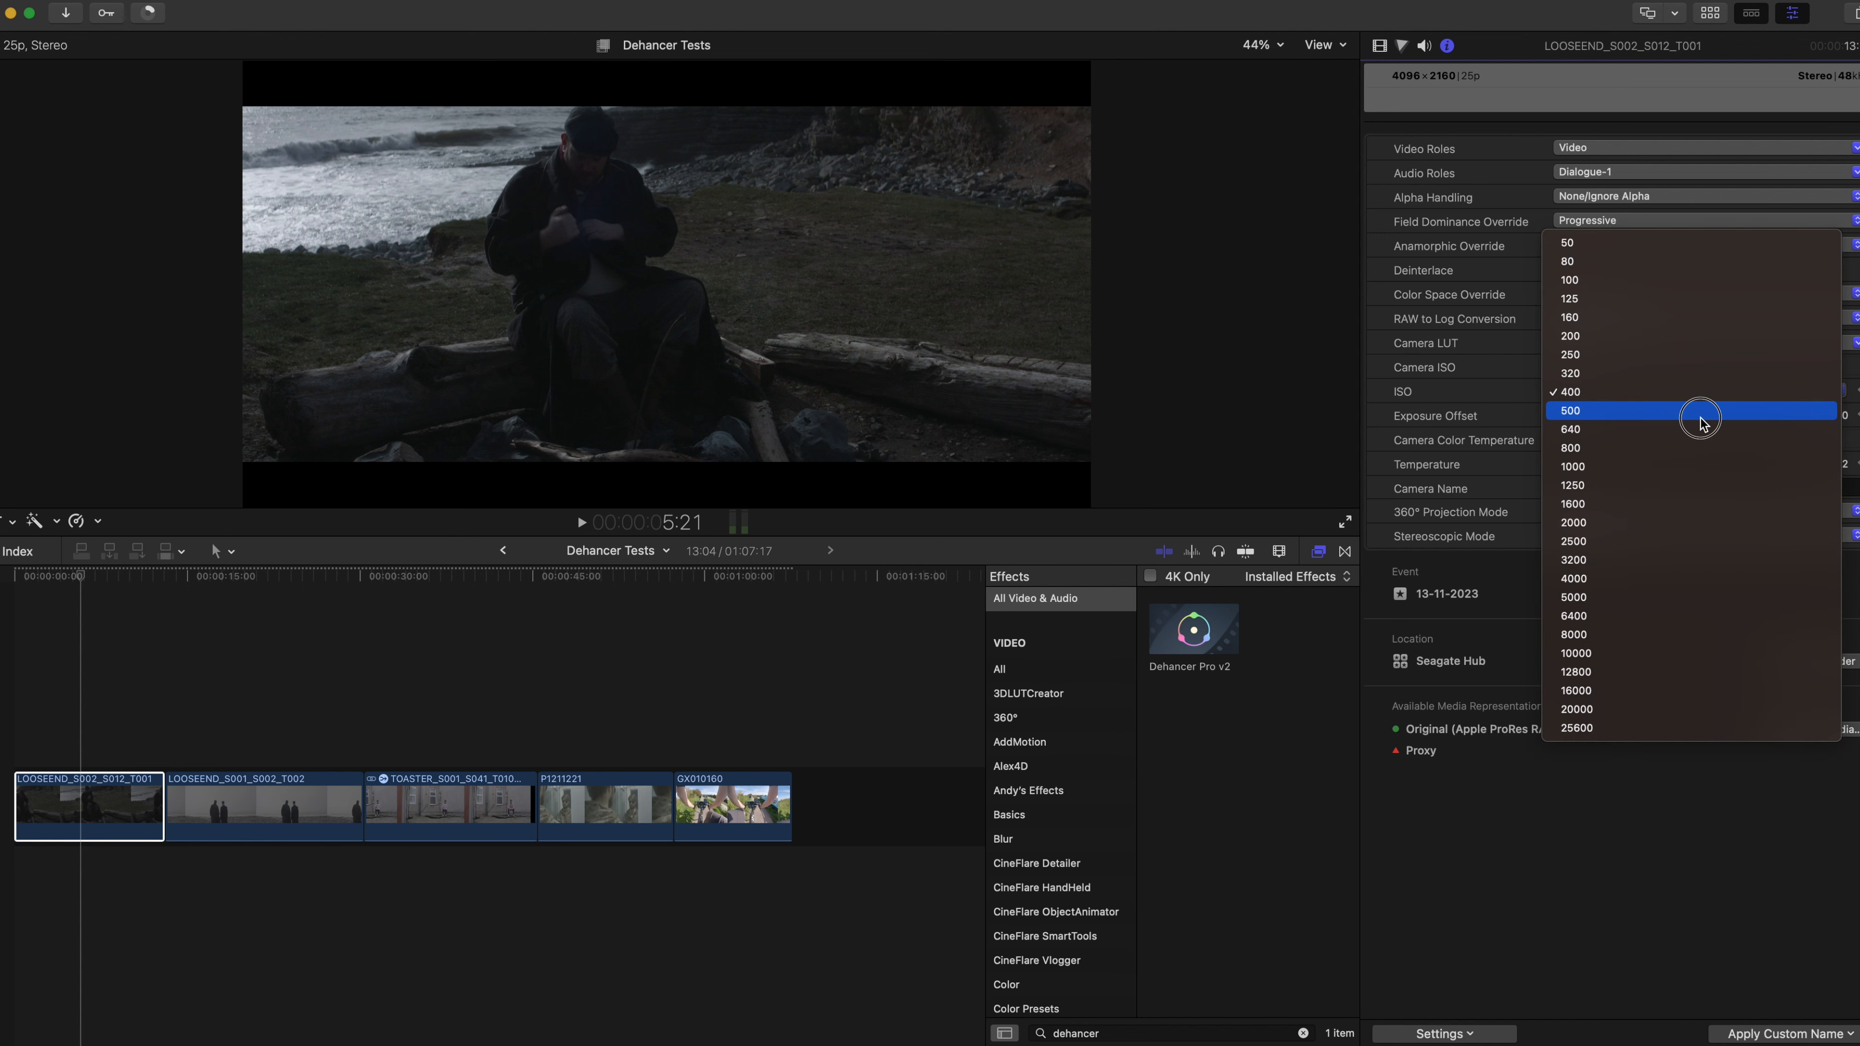
pyautogui.click(1700, 422)
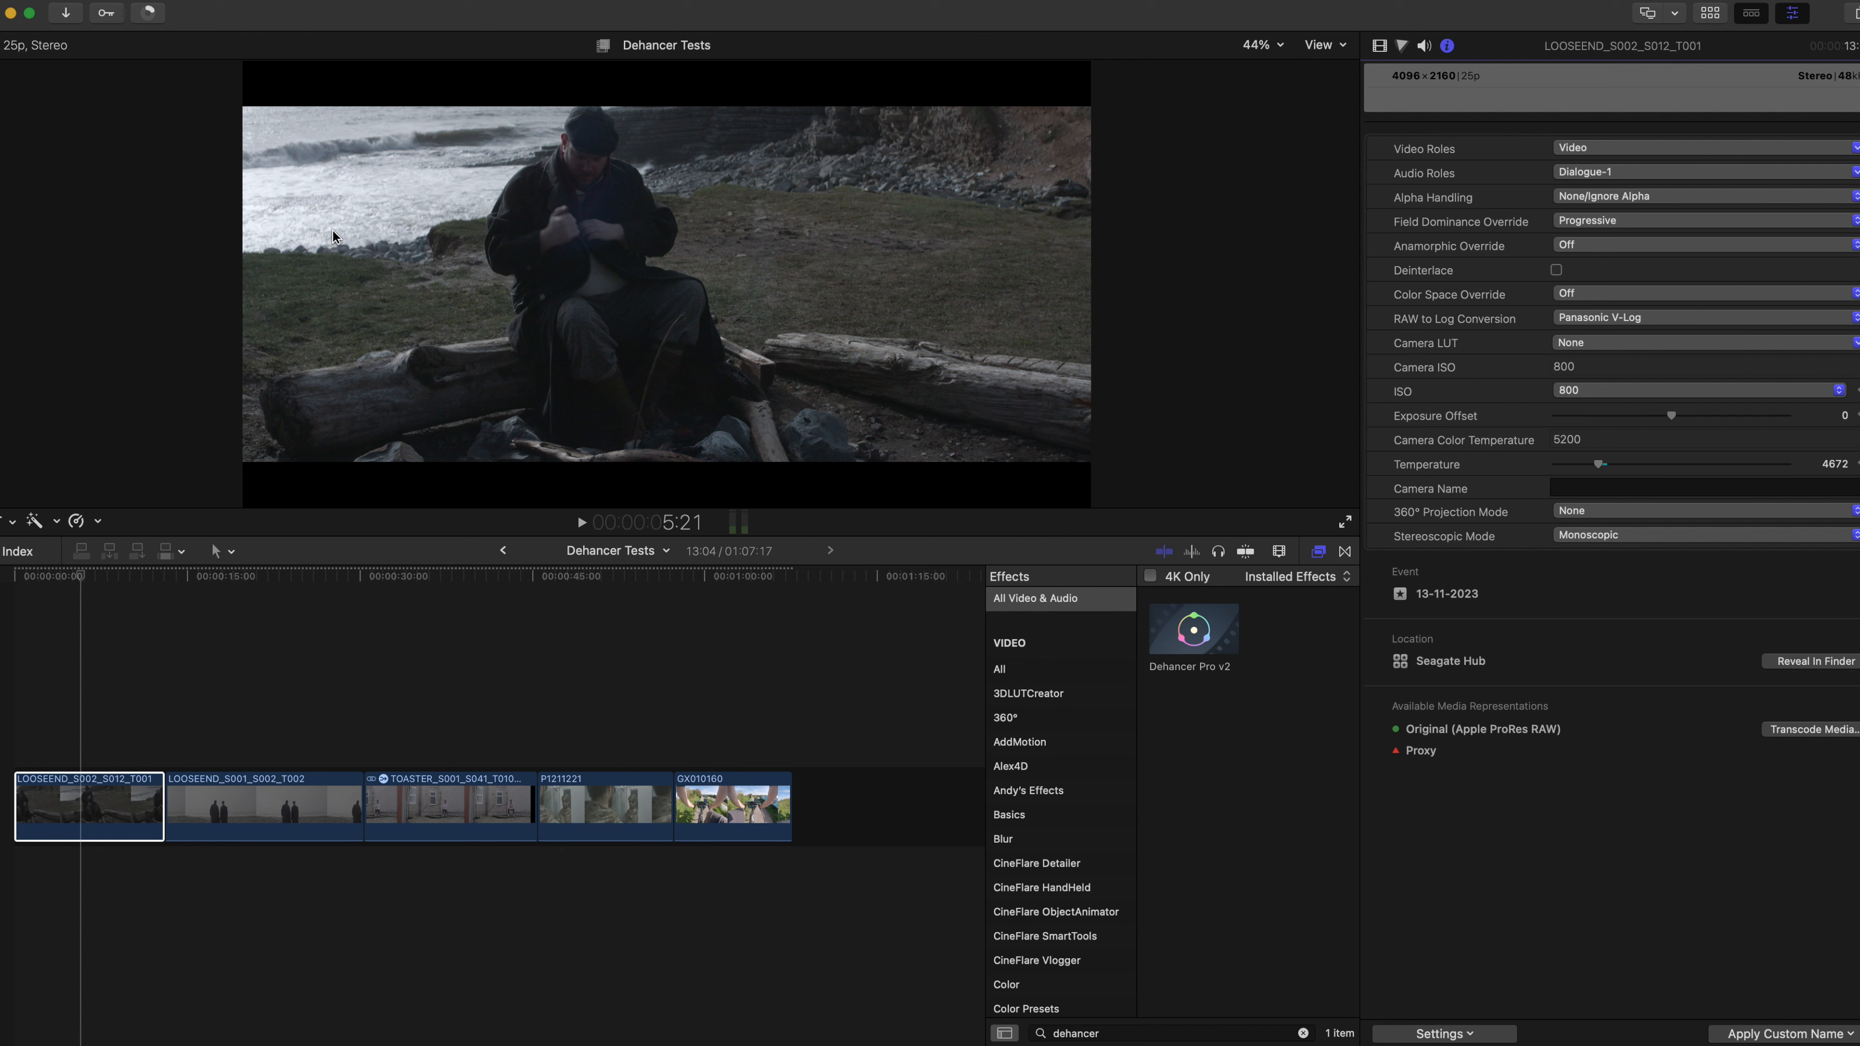
# - Enable the Dehancer Film stage and choose the Adox Color Implosion 100 profile
pyautogui.click(1379, 49)
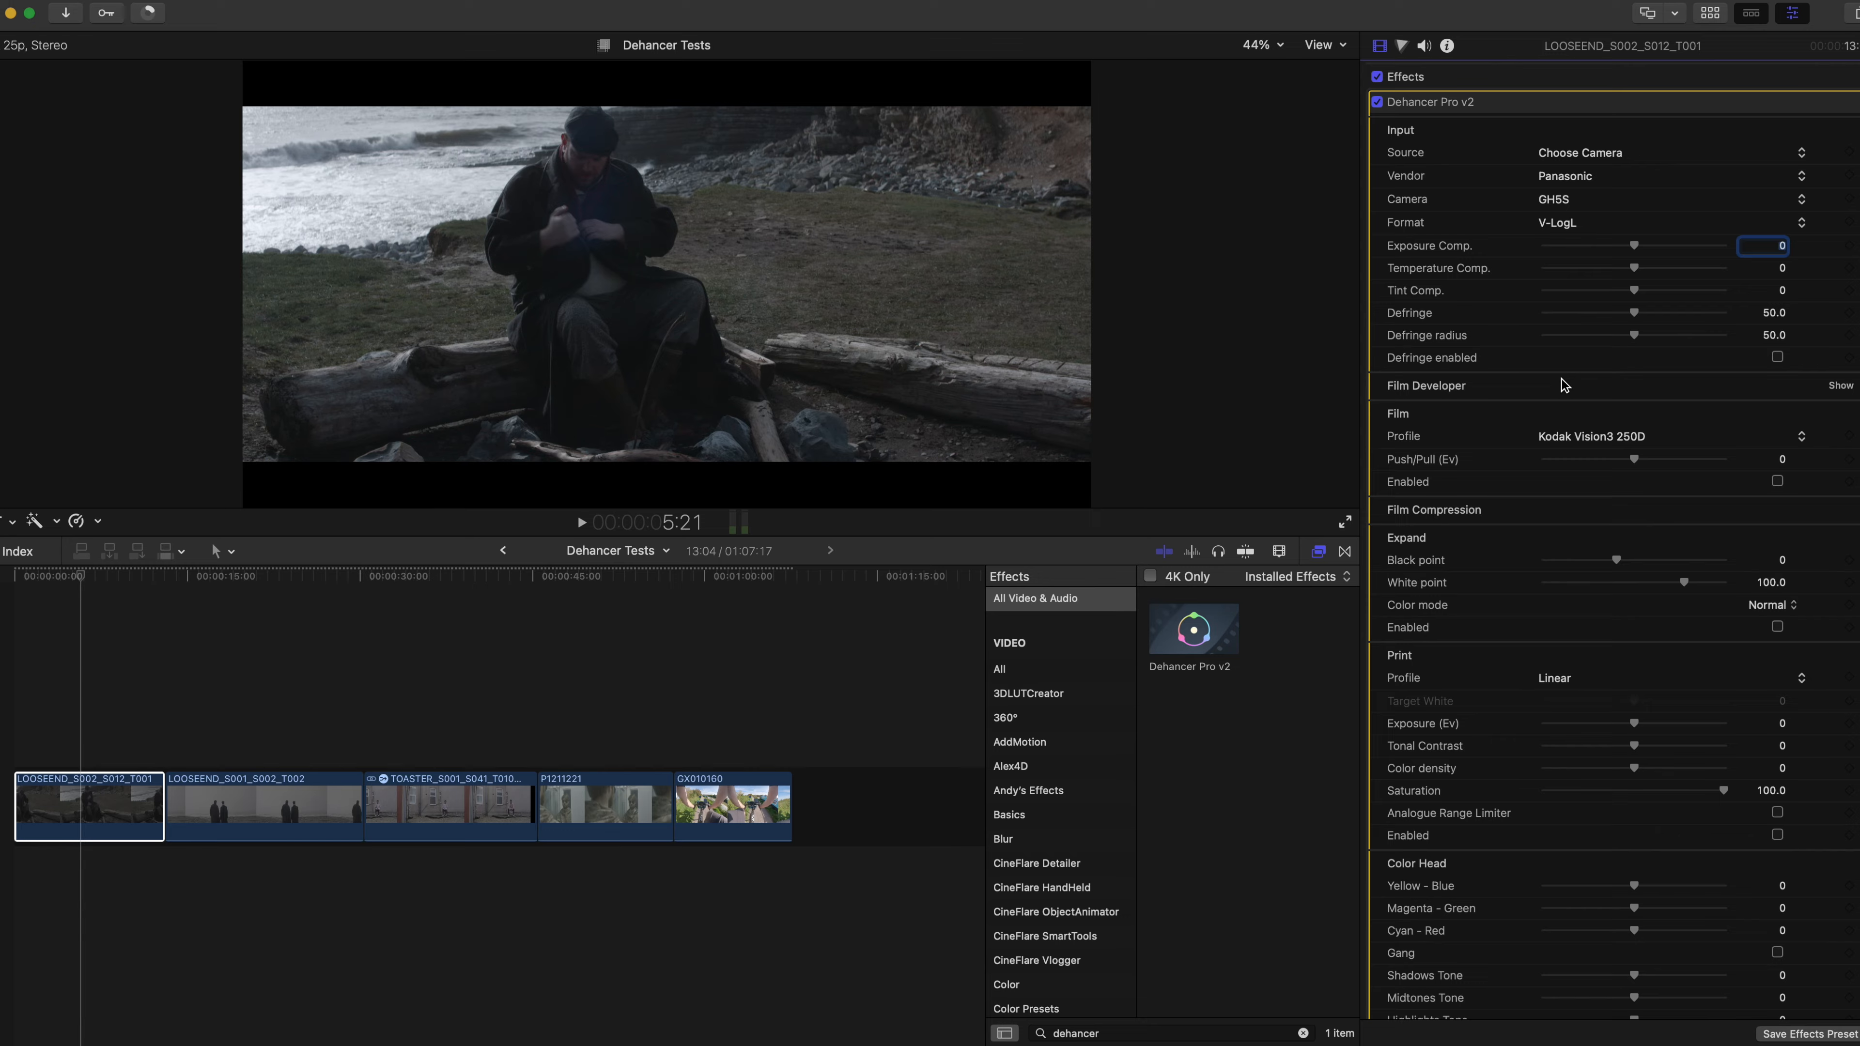
pyautogui.scroll(-1, 1562, 379)
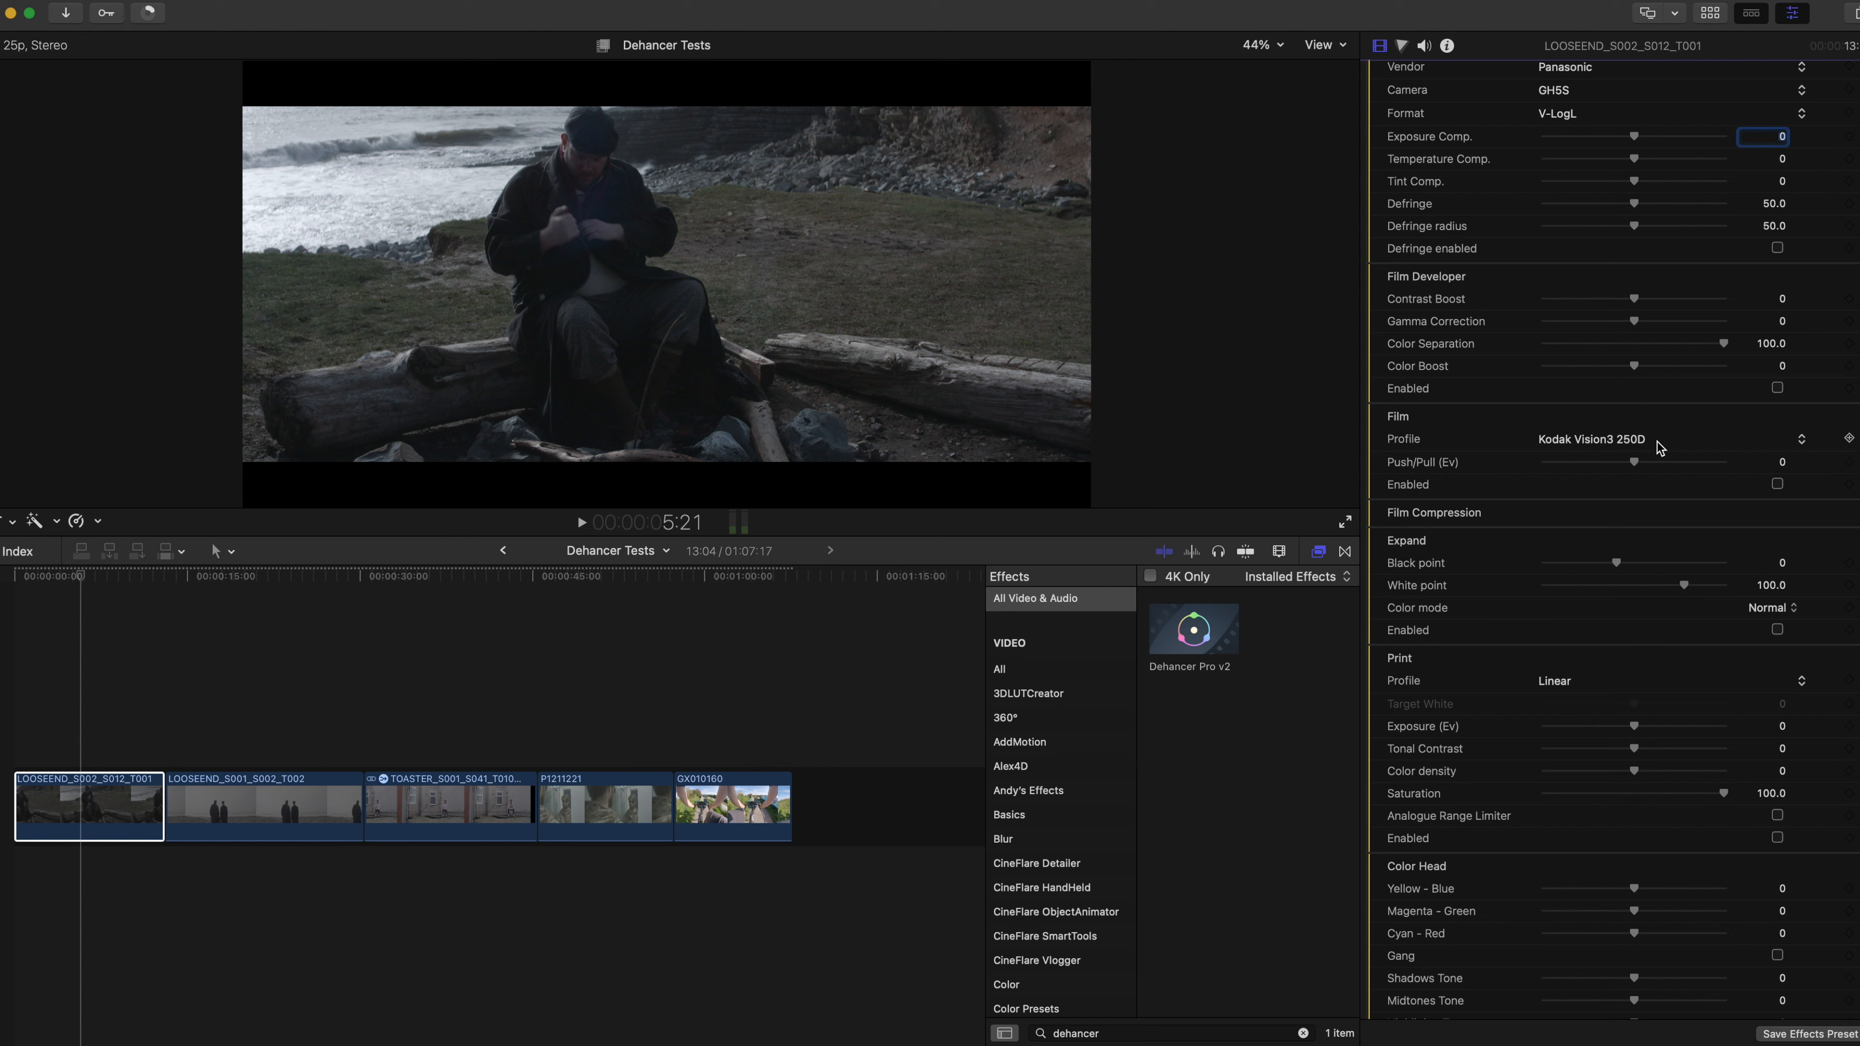
pyautogui.click(1638, 441)
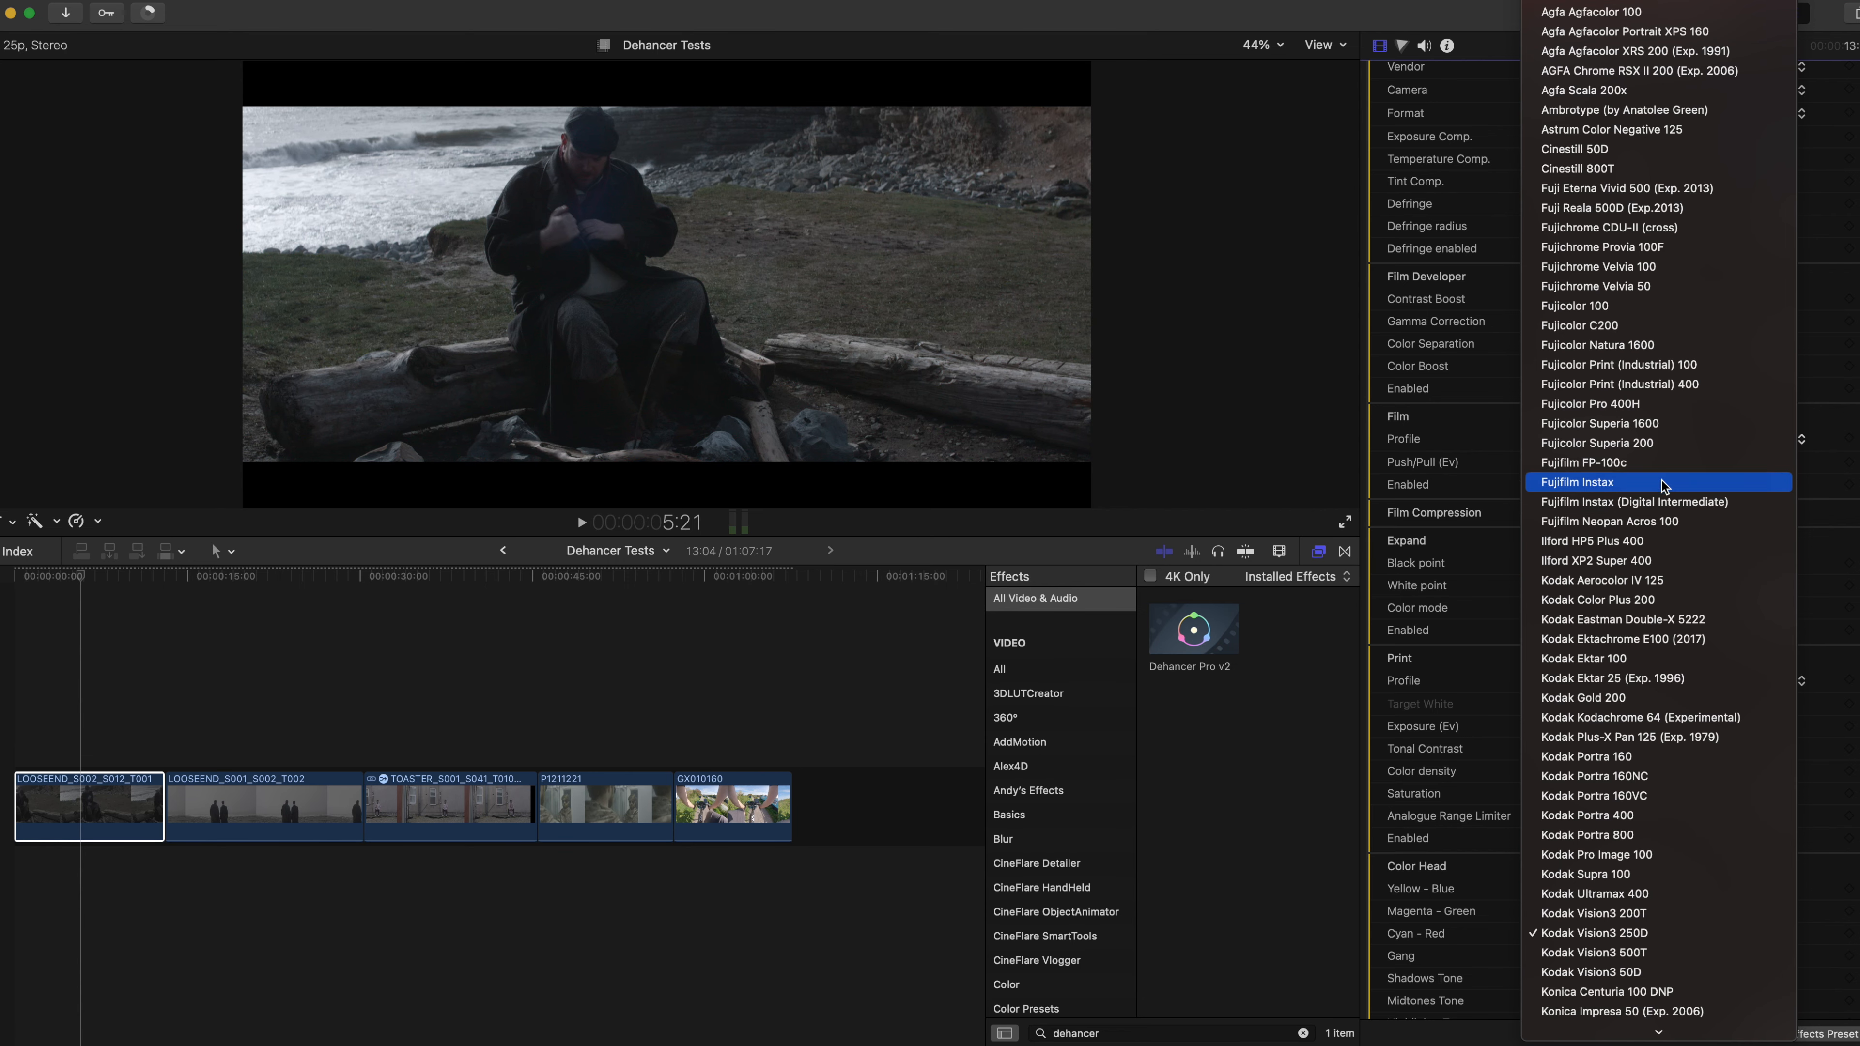
pyautogui.click(1659, 3)
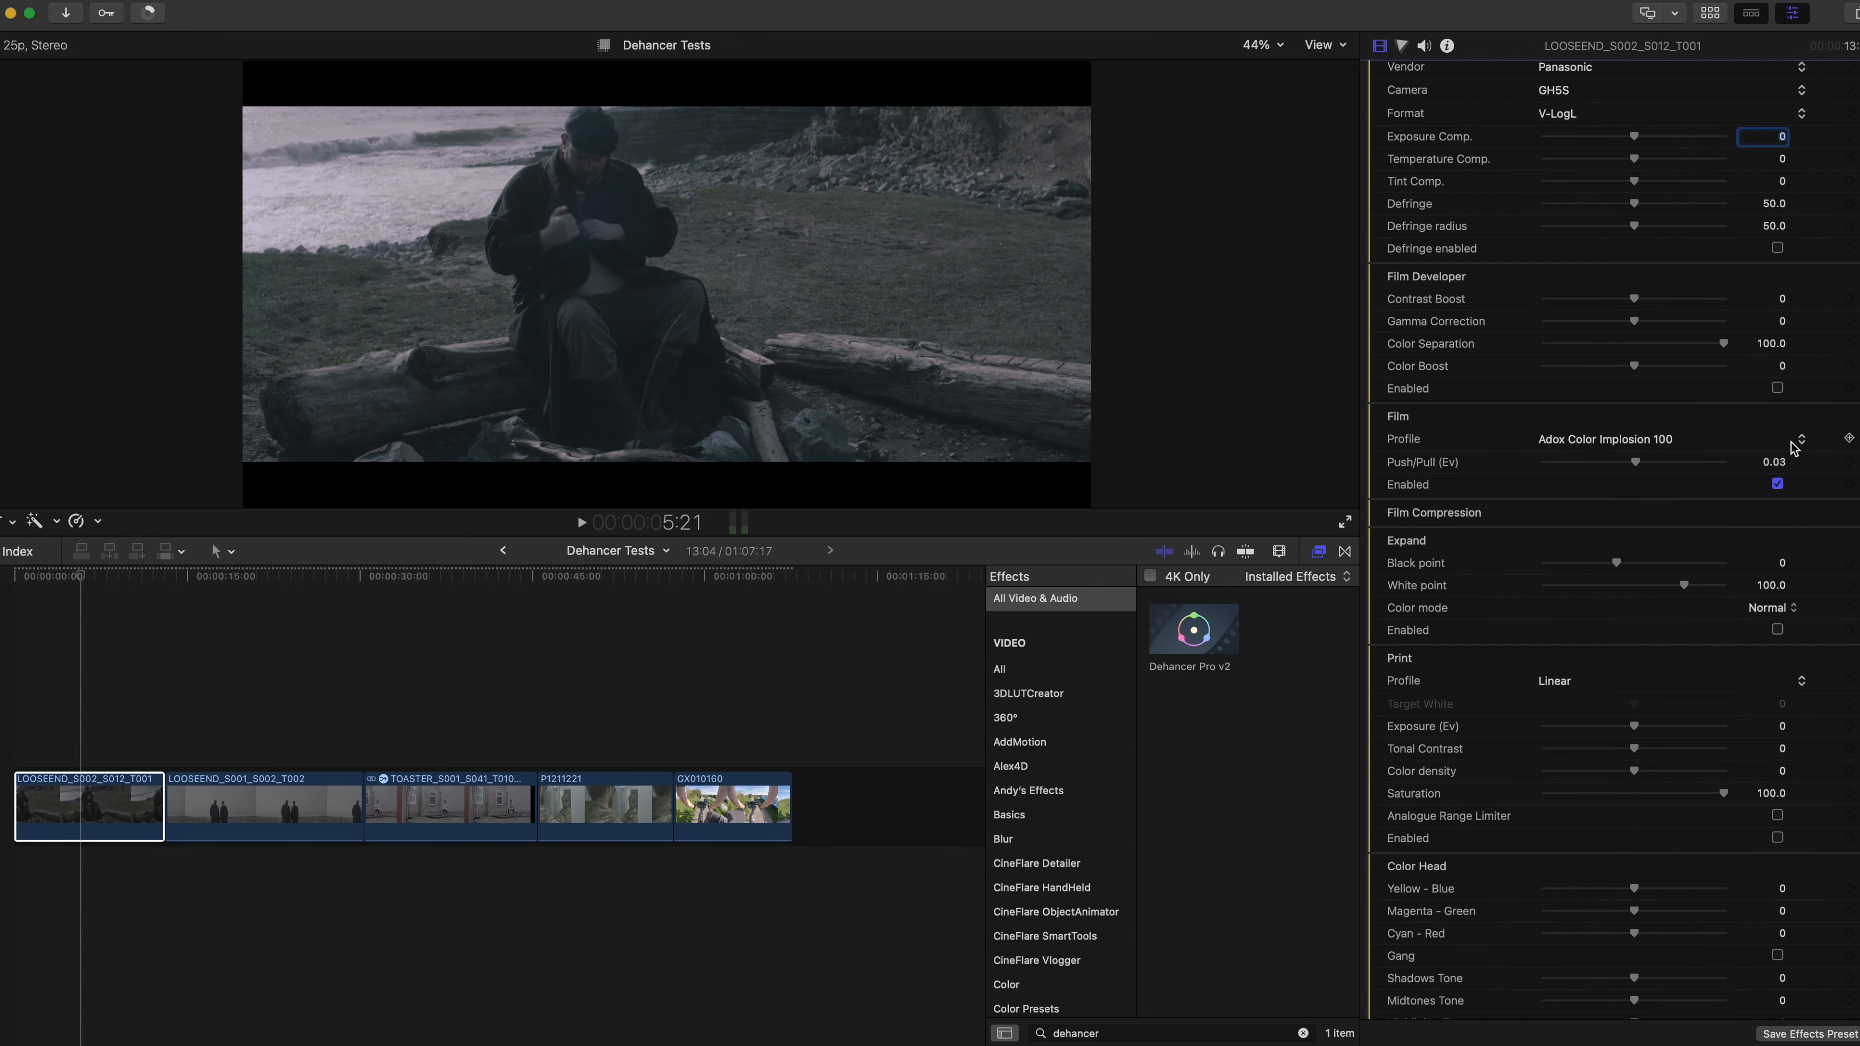
pyautogui.click(1794, 443)
pyautogui.click(1765, 443)
# - Try Push/Pull at -2.0 on the Adox film profile and bring it back to about -0.26
pyautogui.moveTo(1633, 463); pyautogui.dragTo(1481, 466)
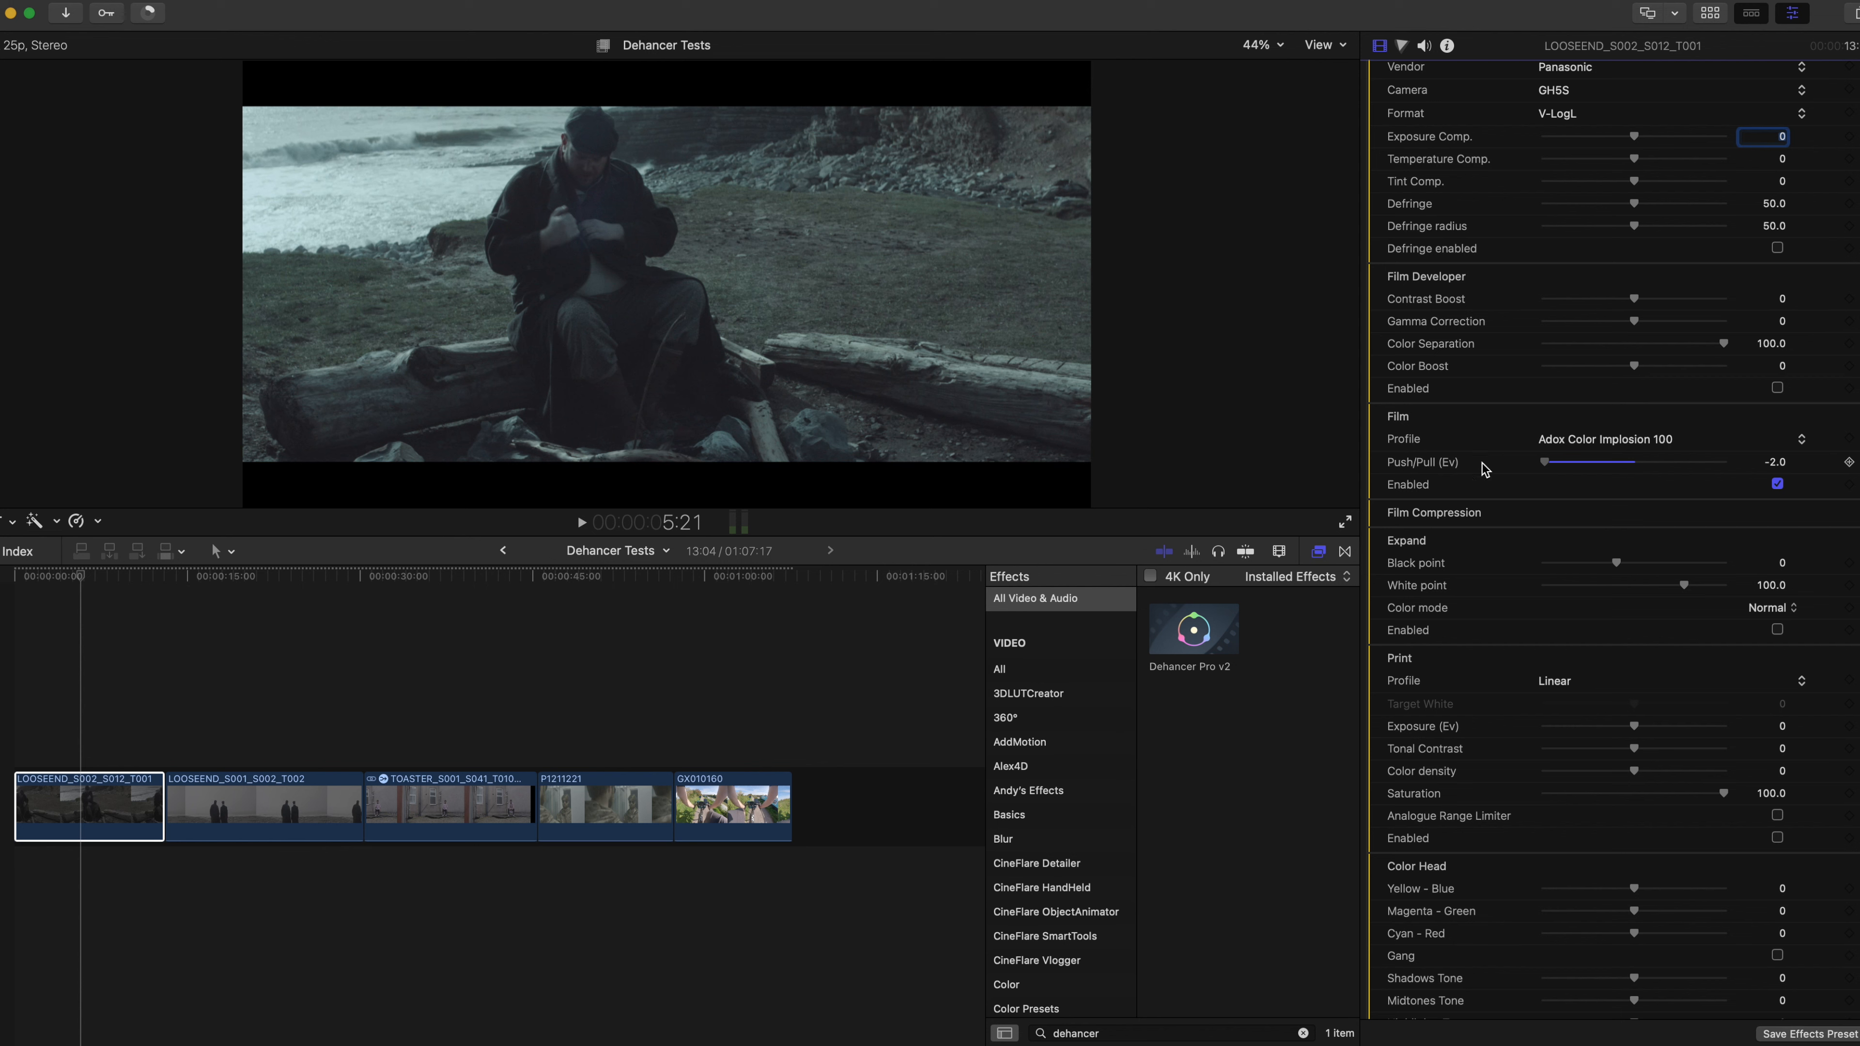
pyautogui.click(1730, 467)
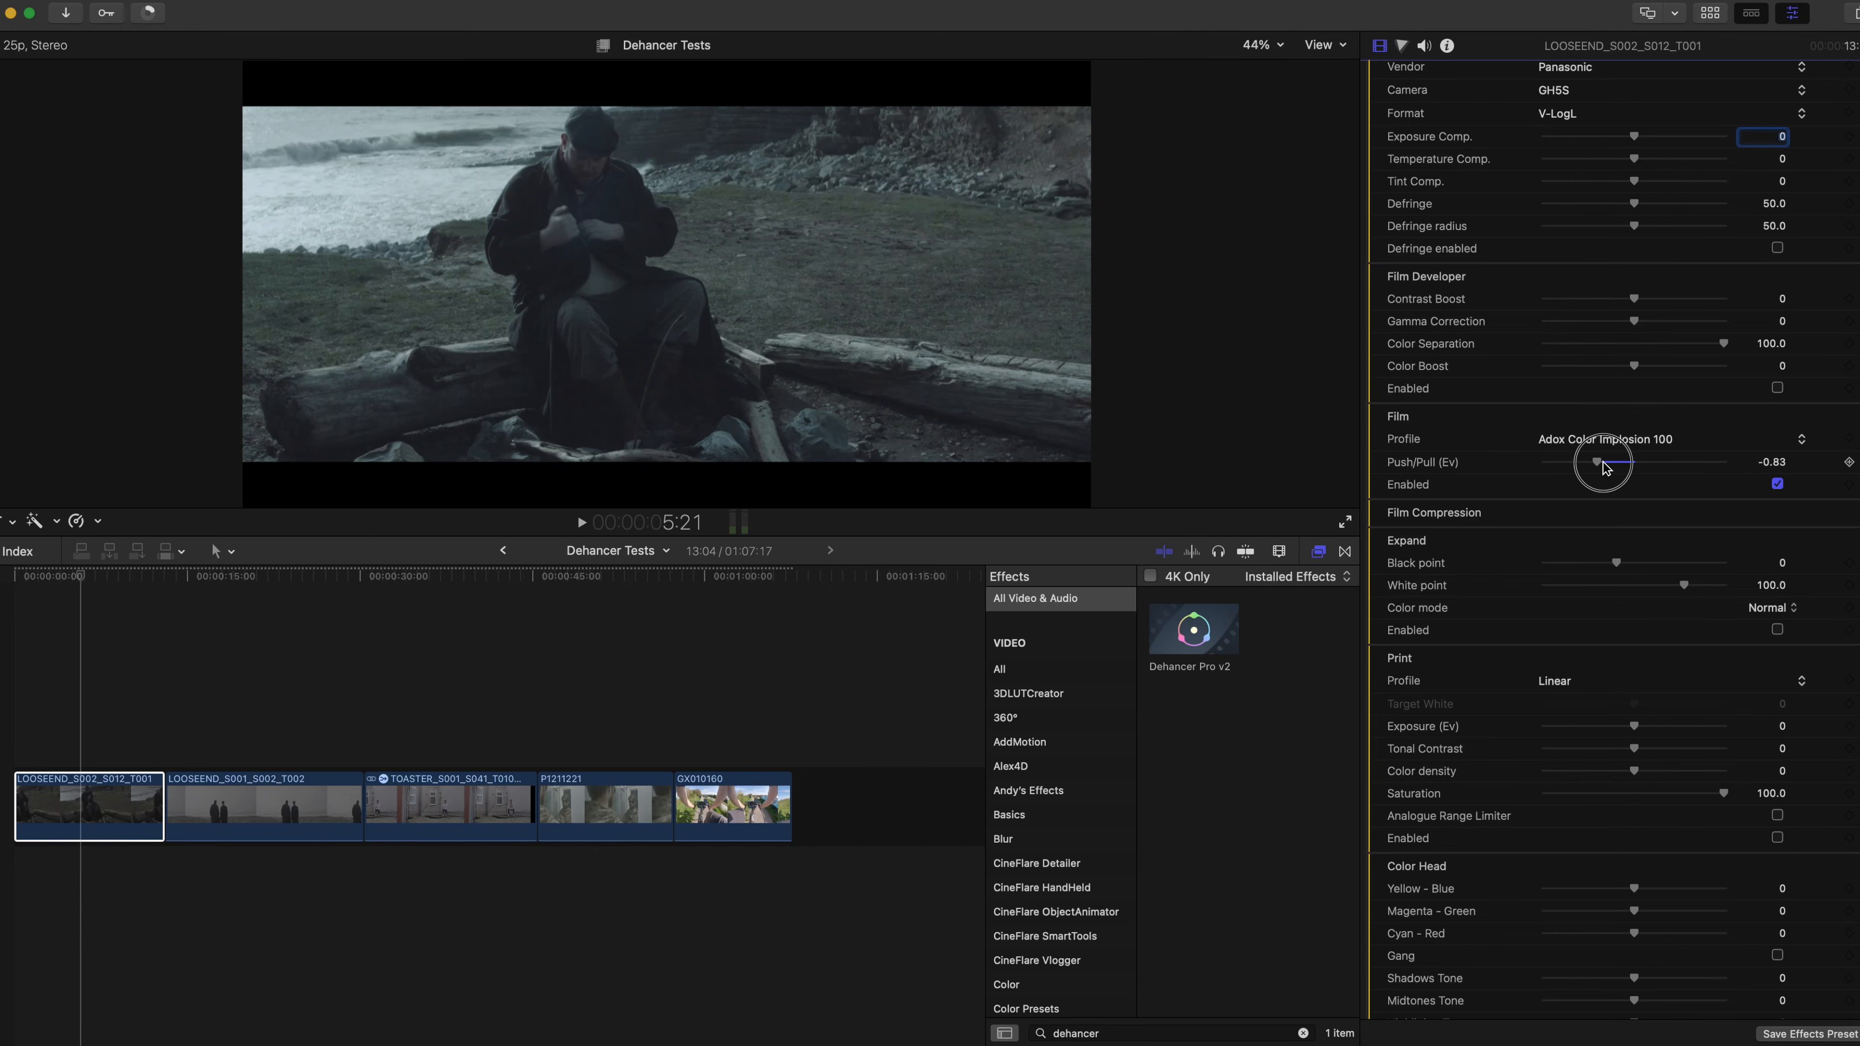
pyautogui.moveTo(1603, 461); pyautogui.dragTo(1622, 462)
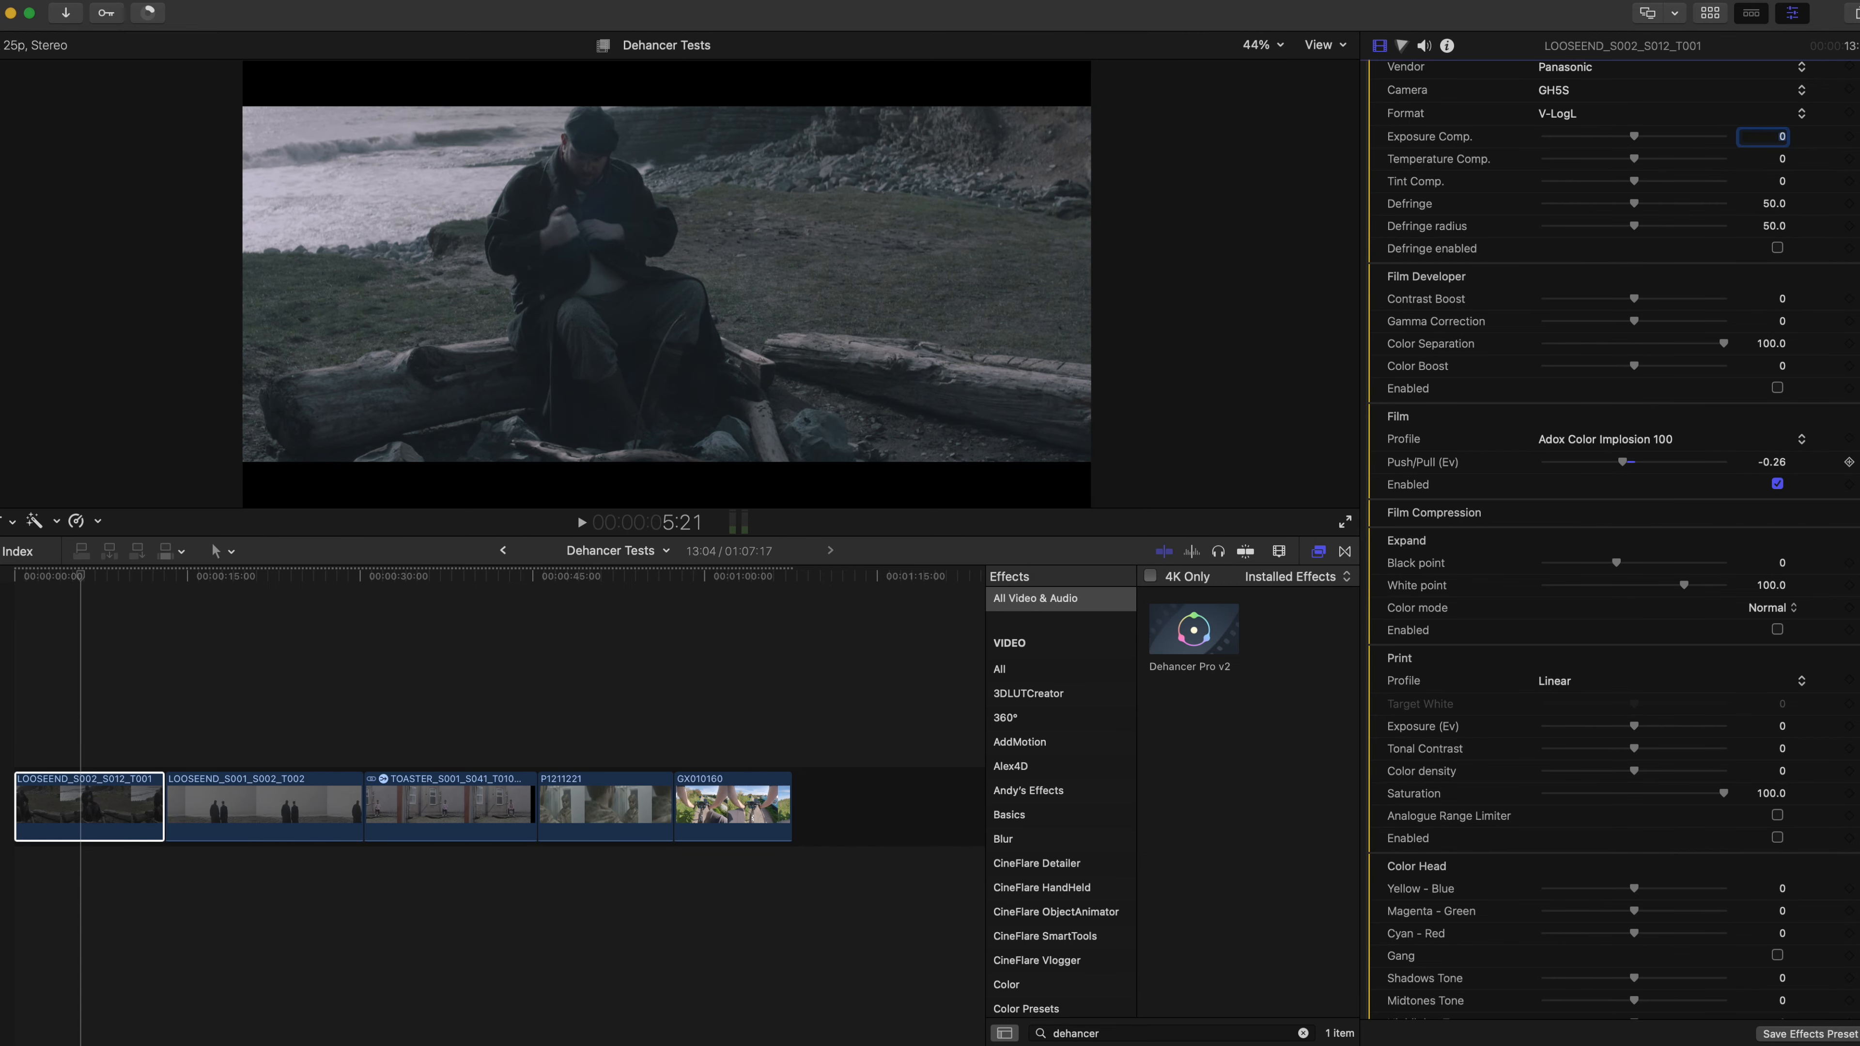
# - Change the film profile to Prokudin-Gorskiy 1906 (experimental)
pyautogui.click(1736, 438)
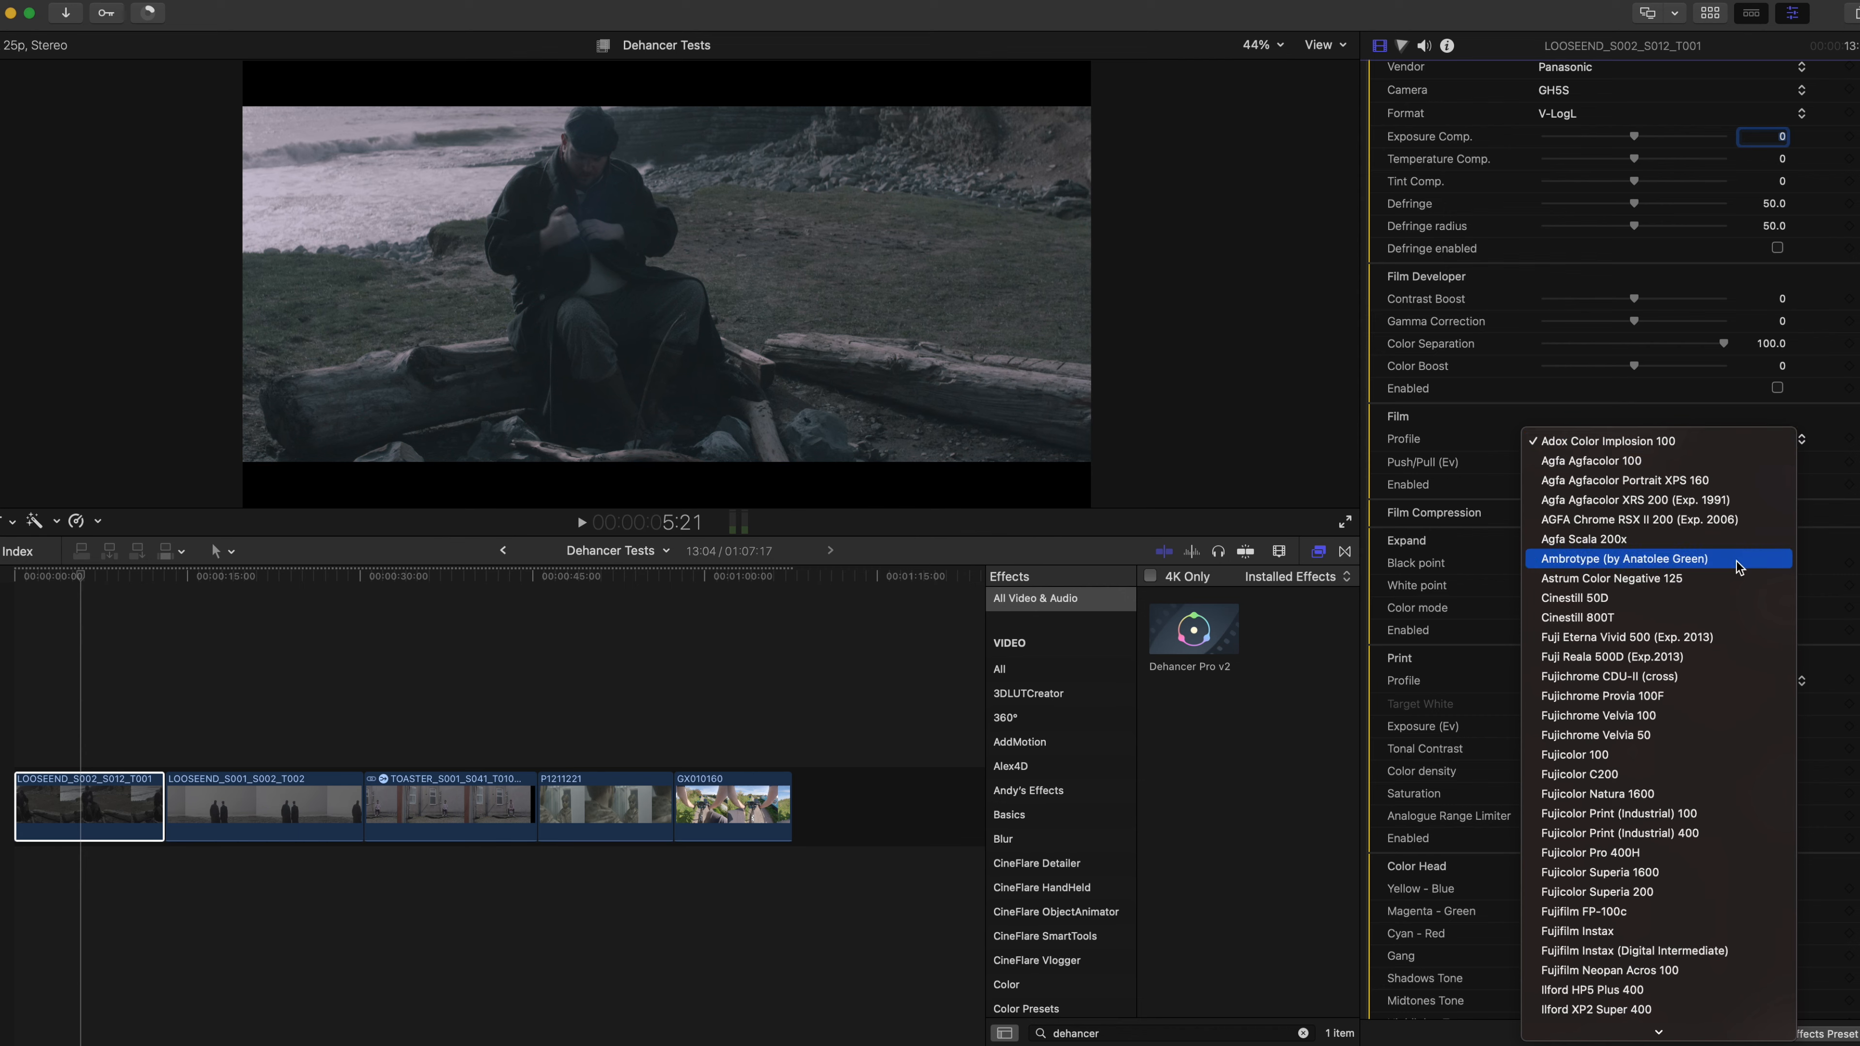
pyautogui.scroll(-5, 1736, 561)
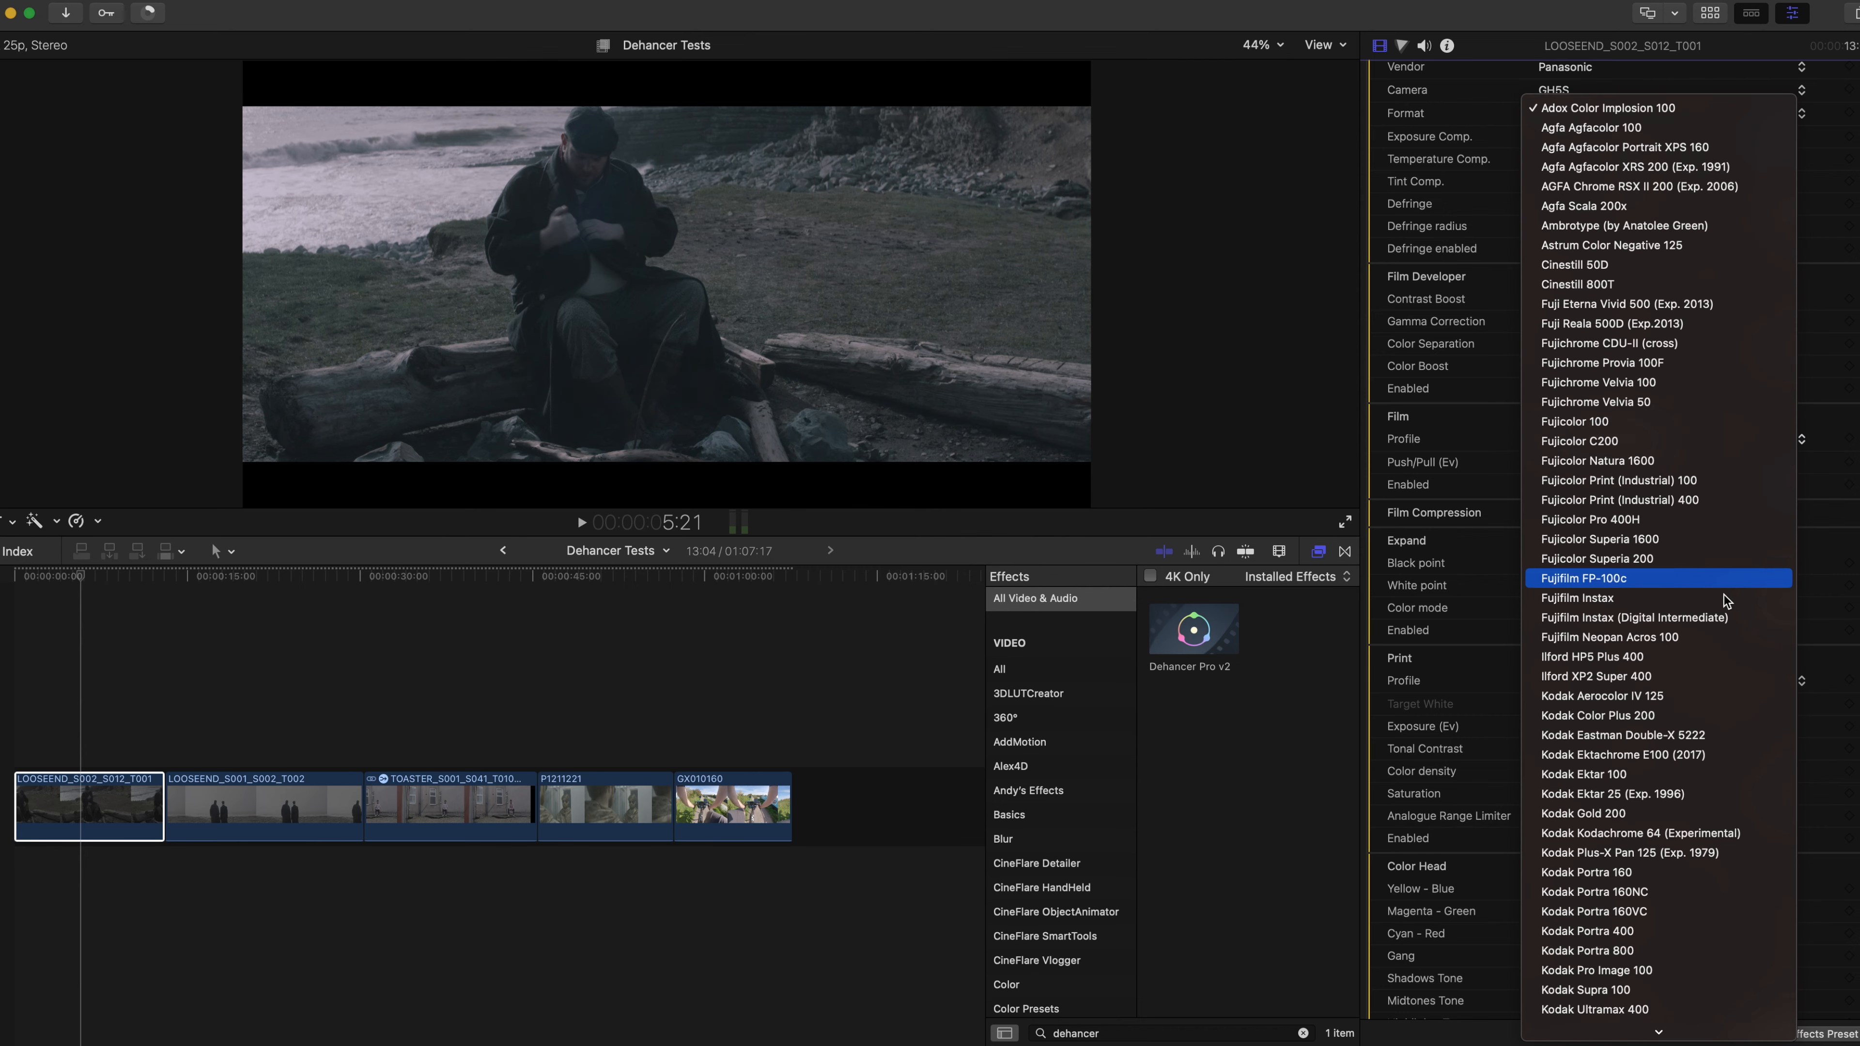
pyautogui.click(1682, 715)
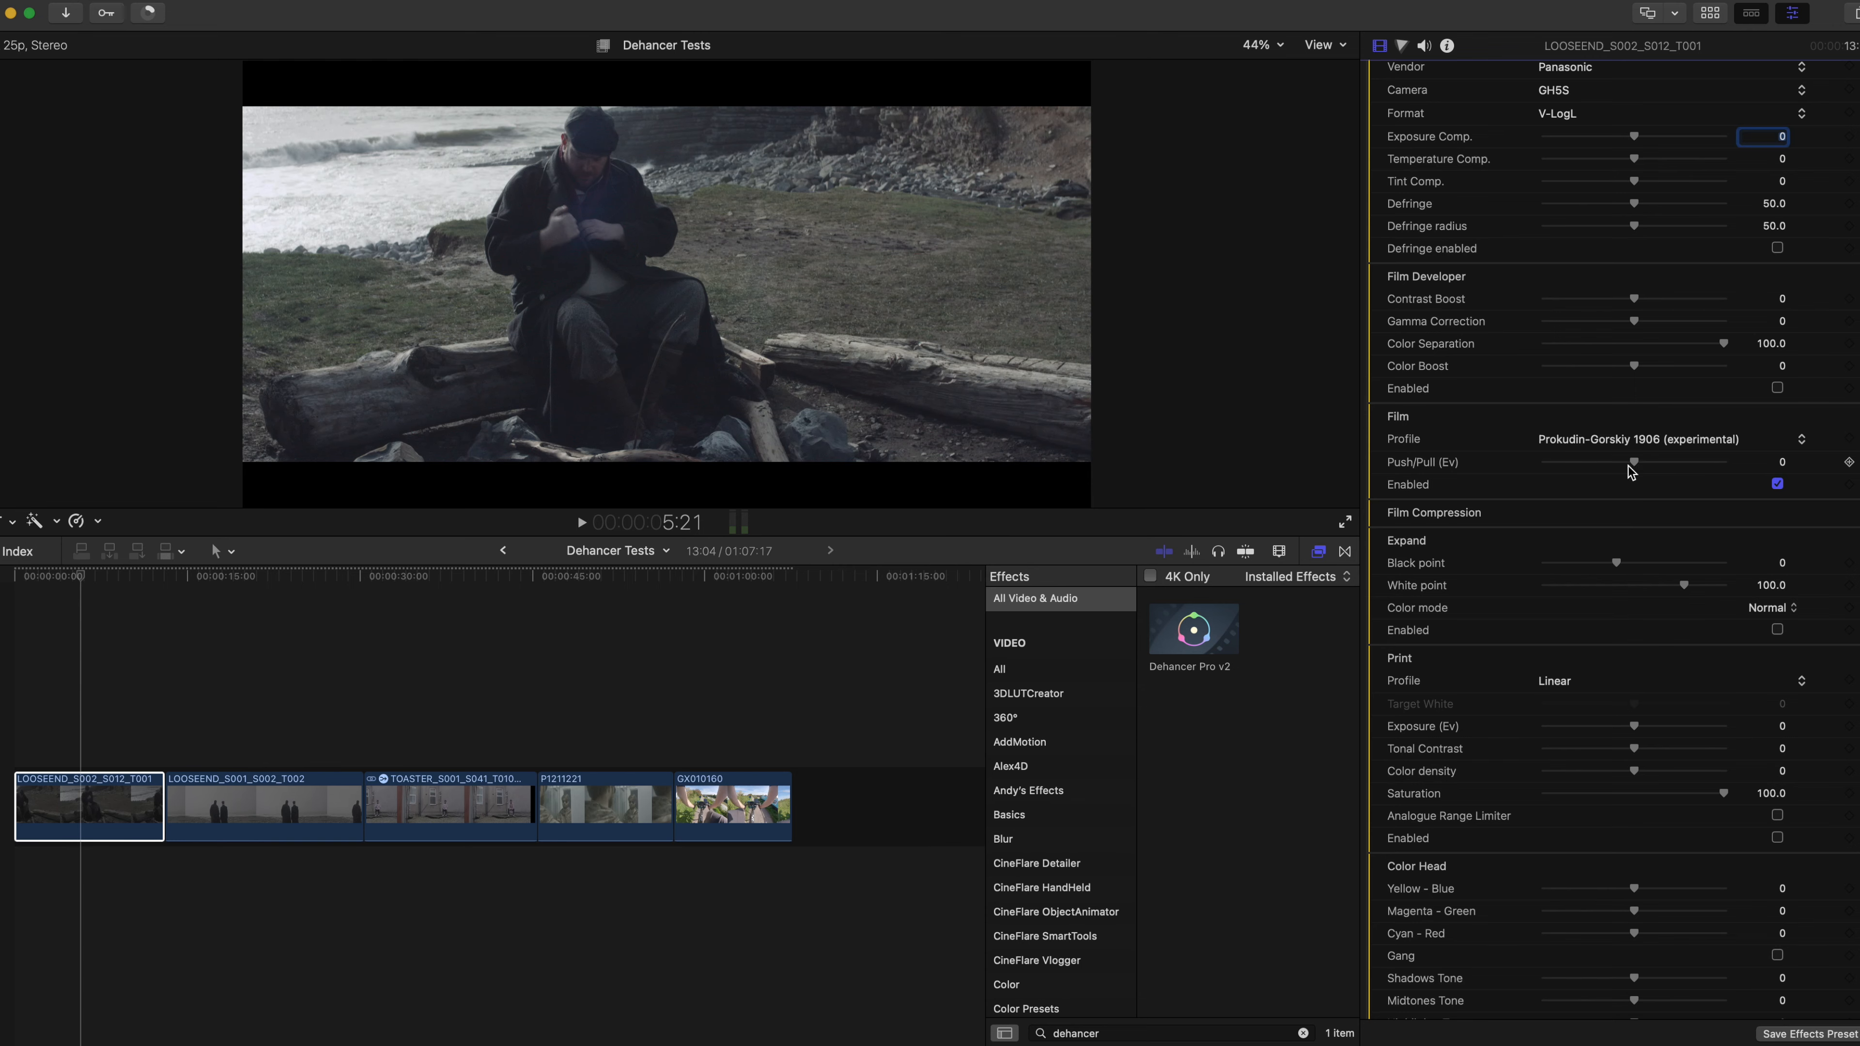
# - Set the film Push/Pull to -2.0 and switch the Film stage off to compare the image
pyautogui.moveTo(1634, 461); pyautogui.dragTo(1493, 470)
pyautogui.click(1569, 465)
pyautogui.click(1777, 485)
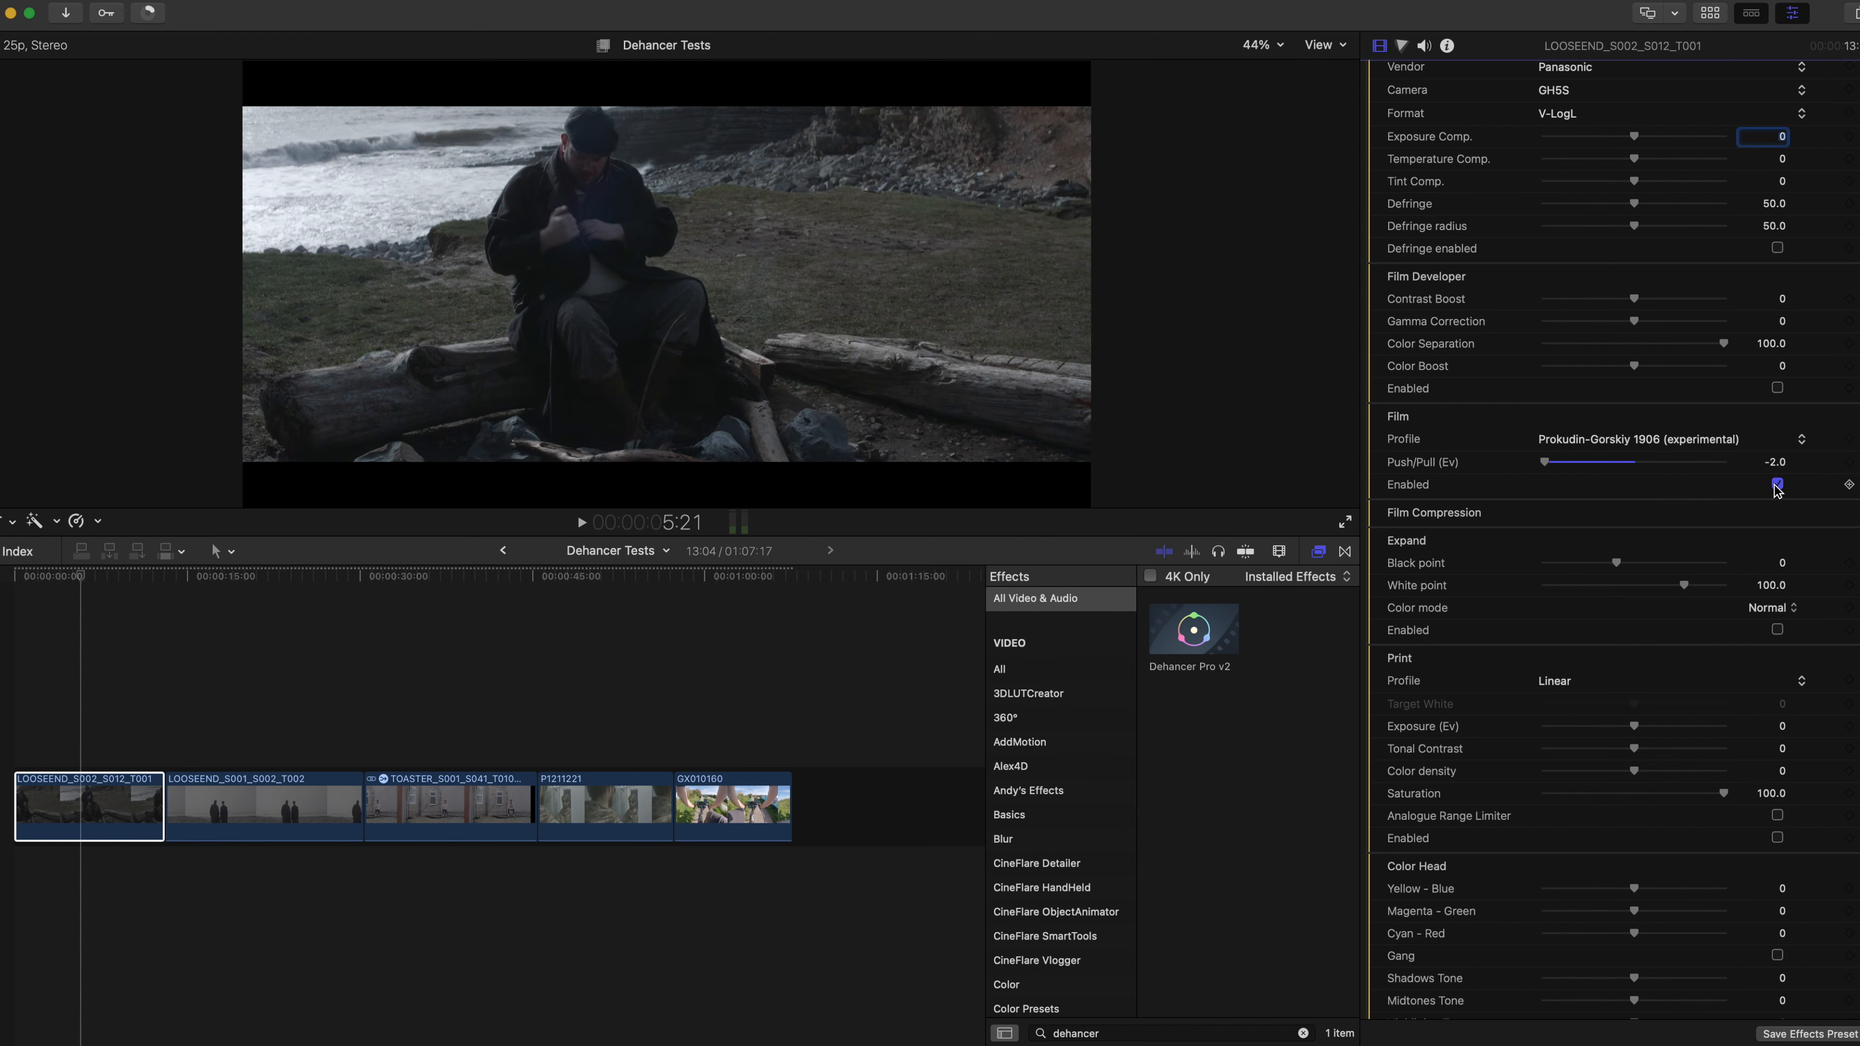
pyautogui.click(1776, 484)
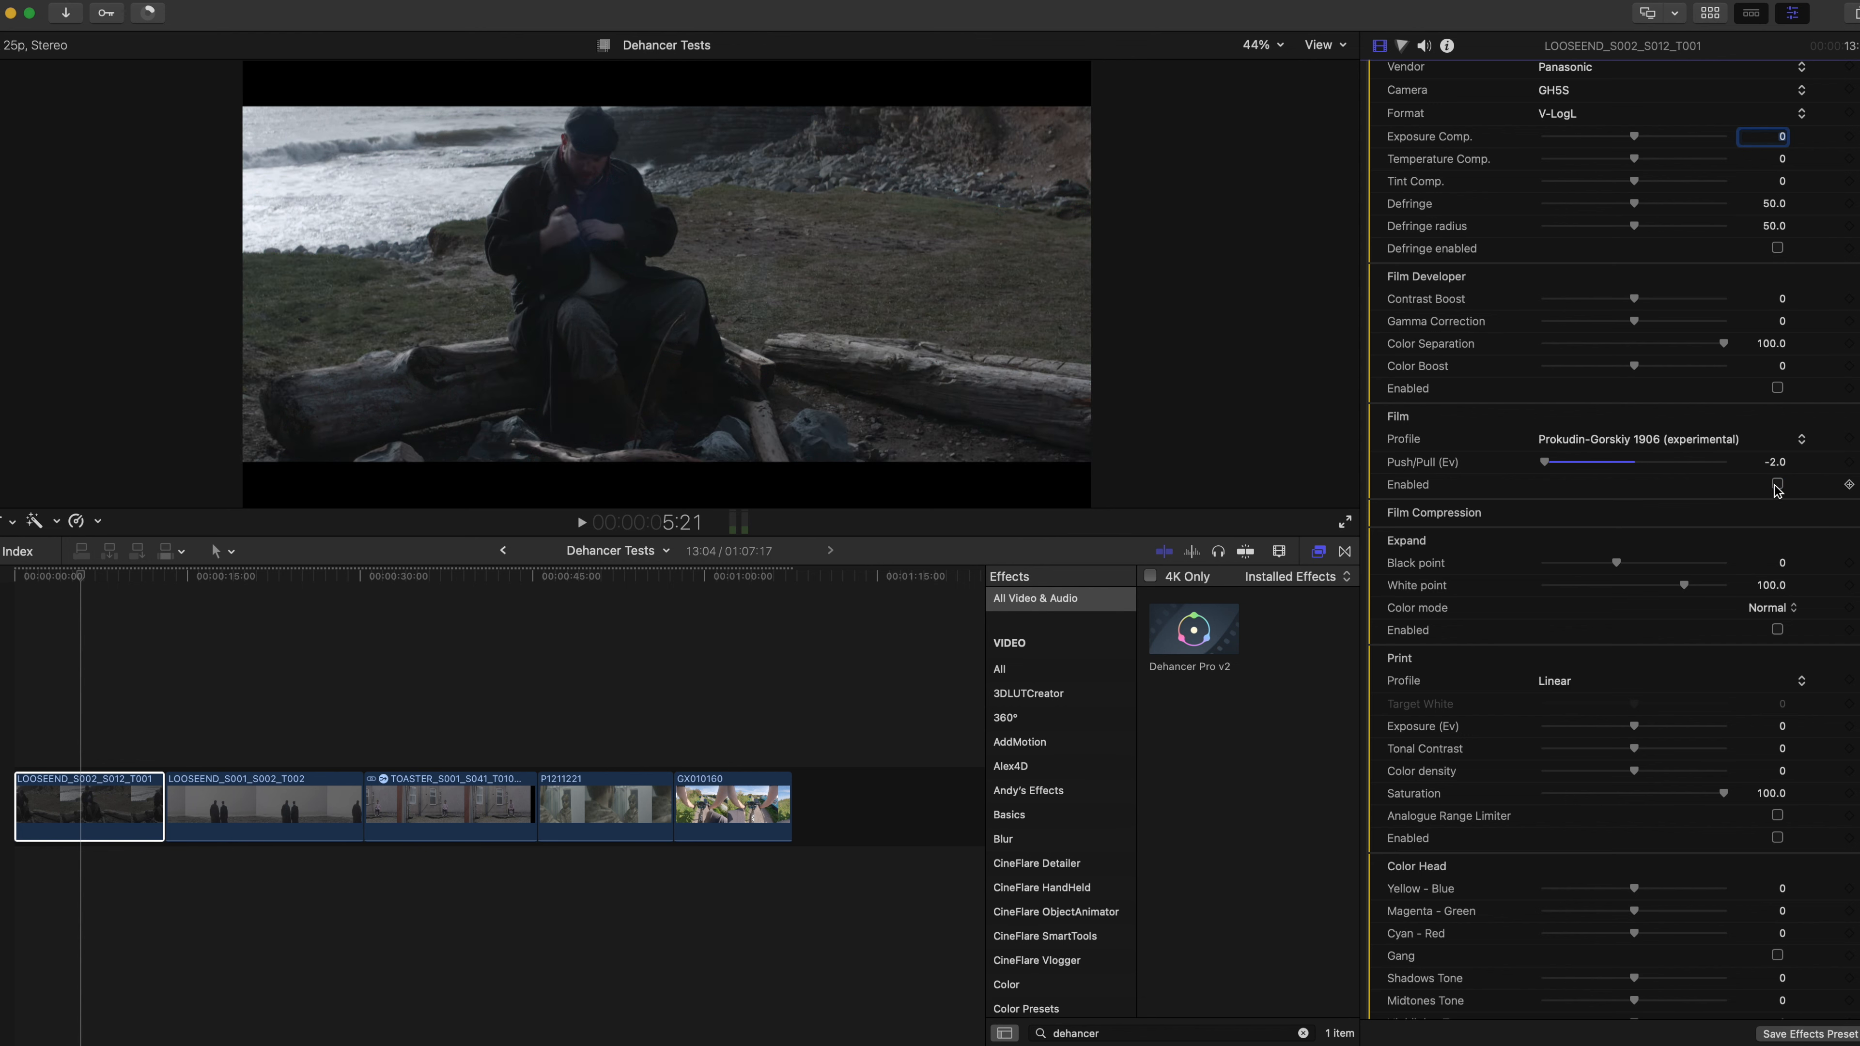
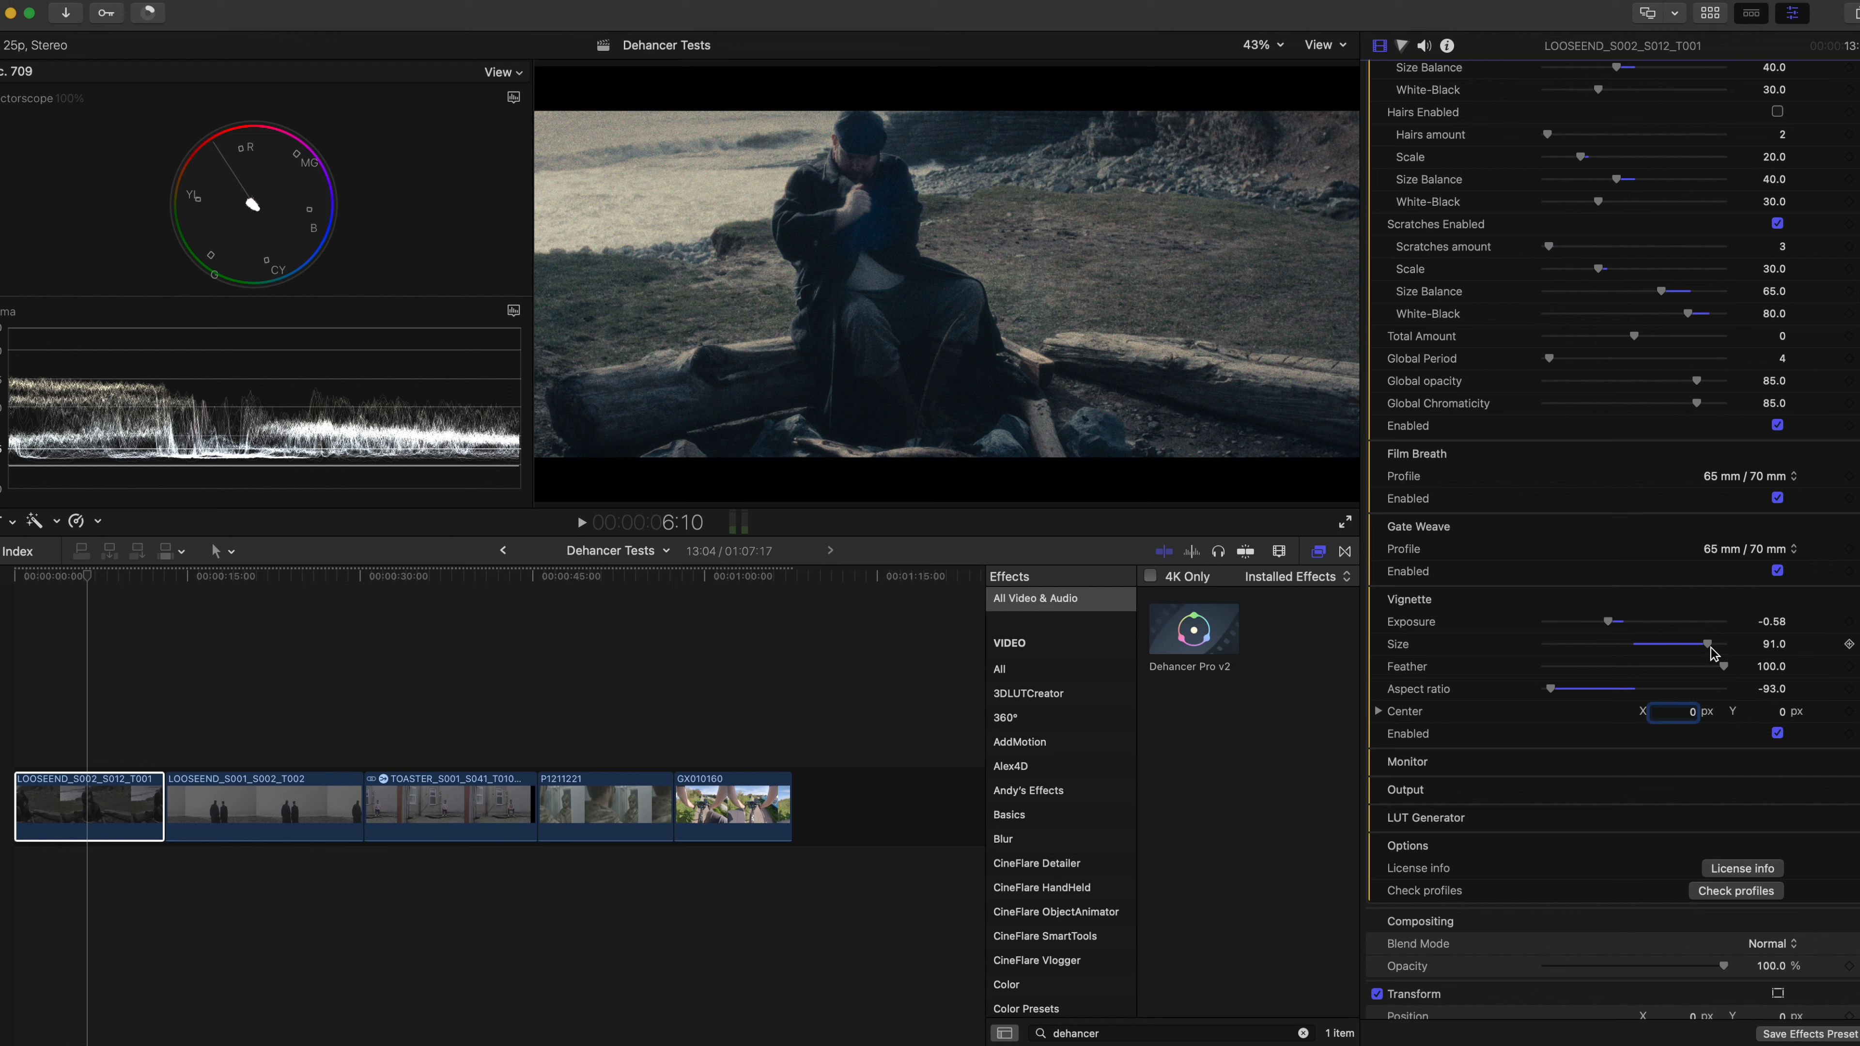
# - Reduce the vignette size to 87
pyautogui.moveTo(1708, 650); pyautogui.dragTo(1702, 651)
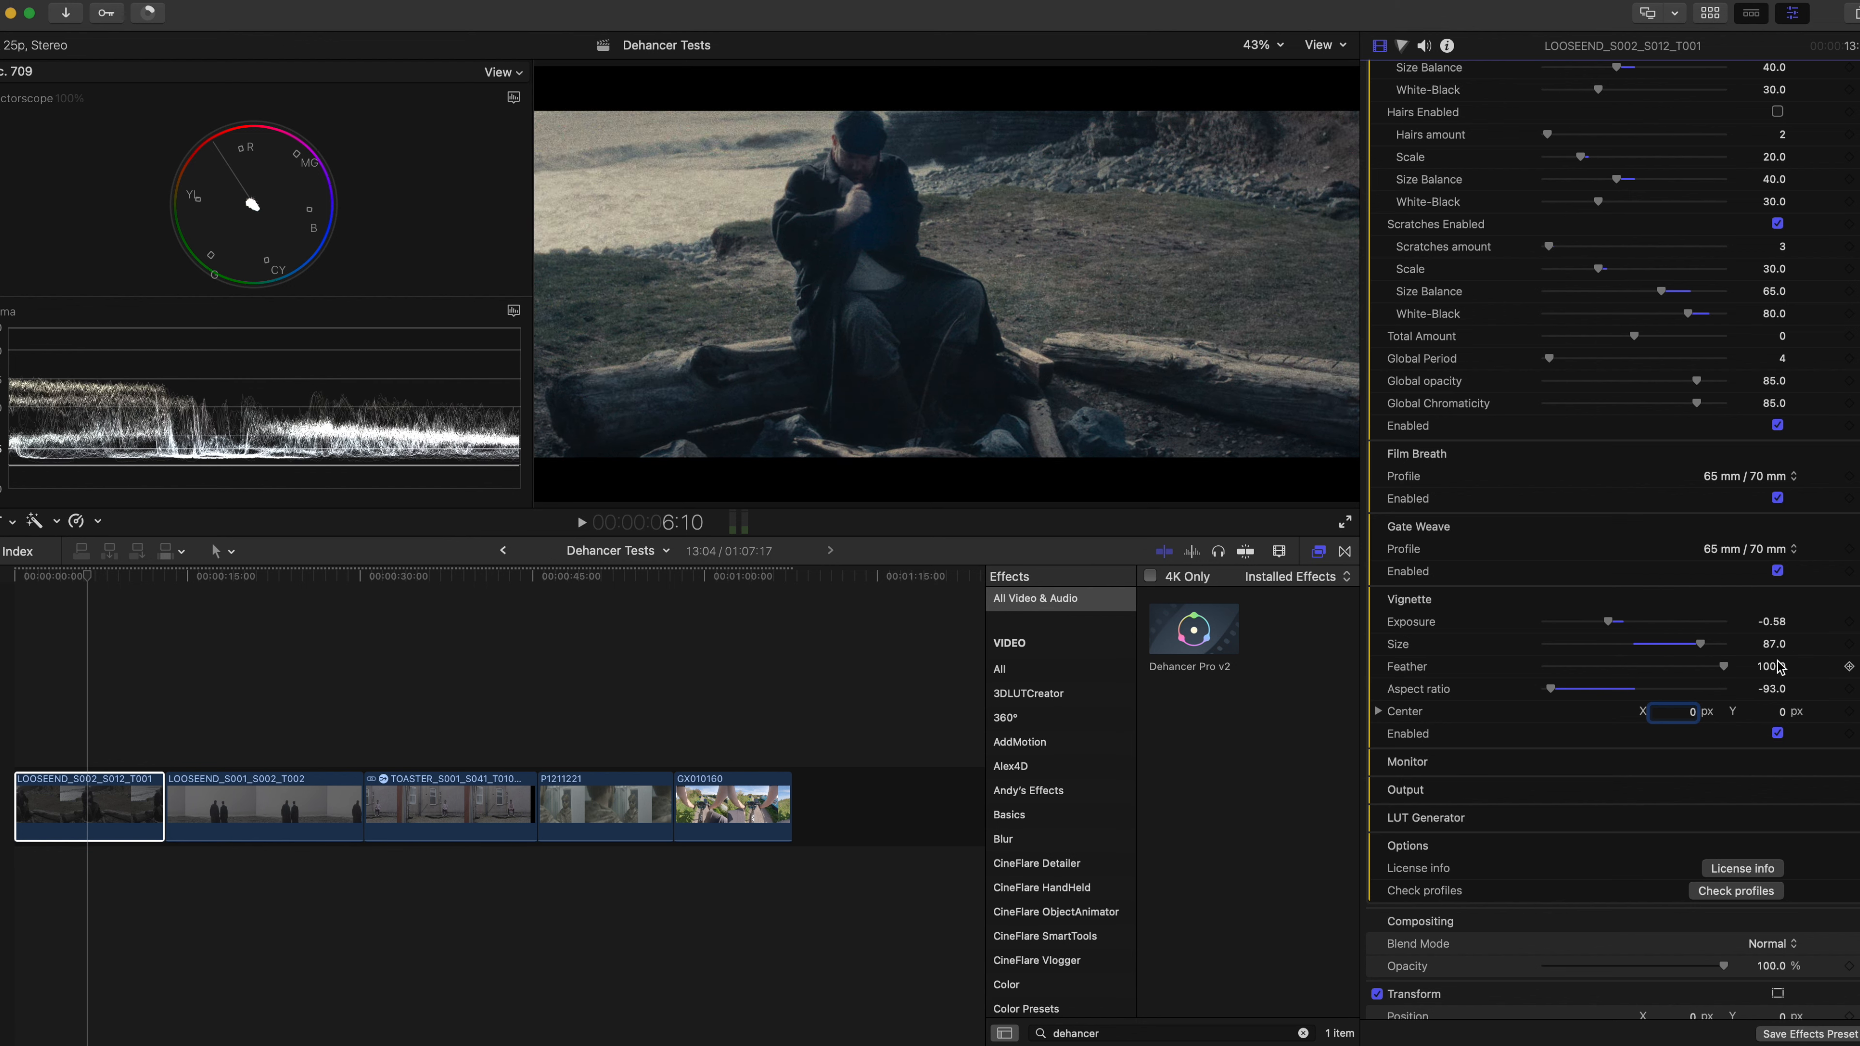
# - Expand the Monitor options and inspect the image with False Color IRE, 16 zones, before turning that overlay off
pyautogui.scroll(-2, 1589, 753)
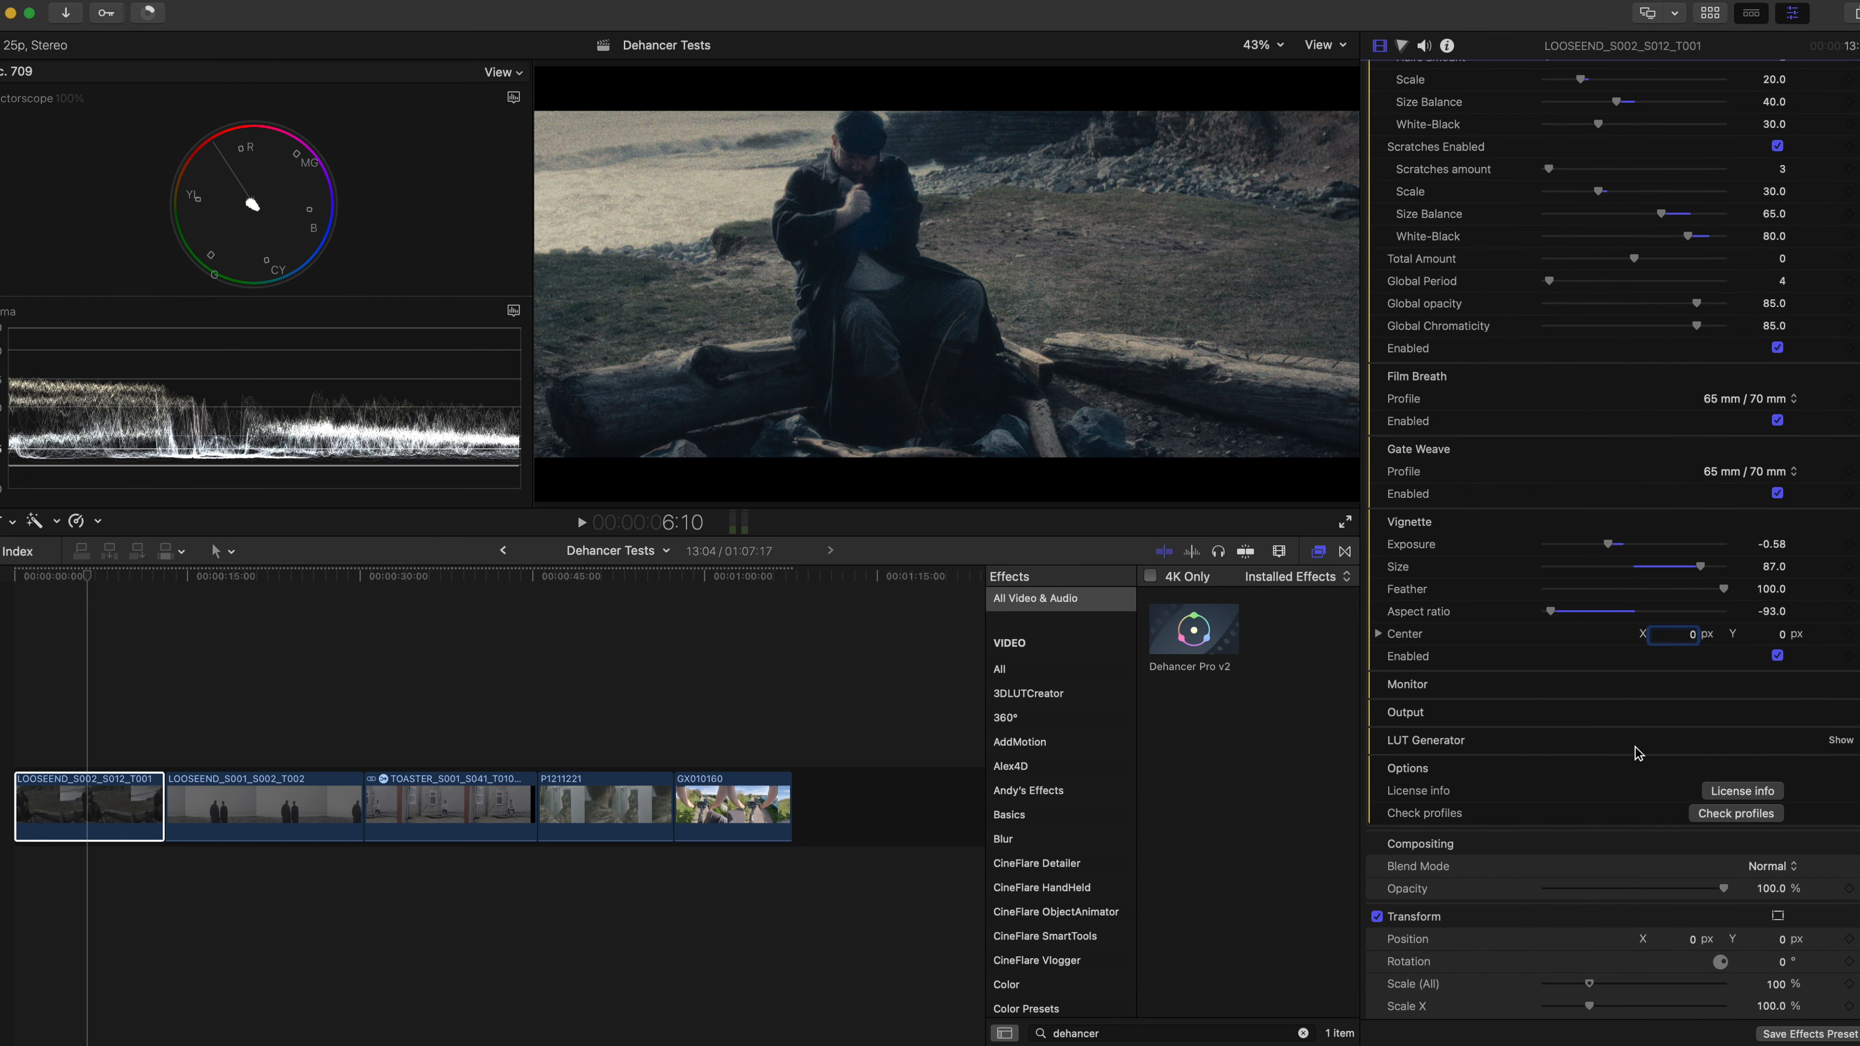
pyautogui.click(1838, 684)
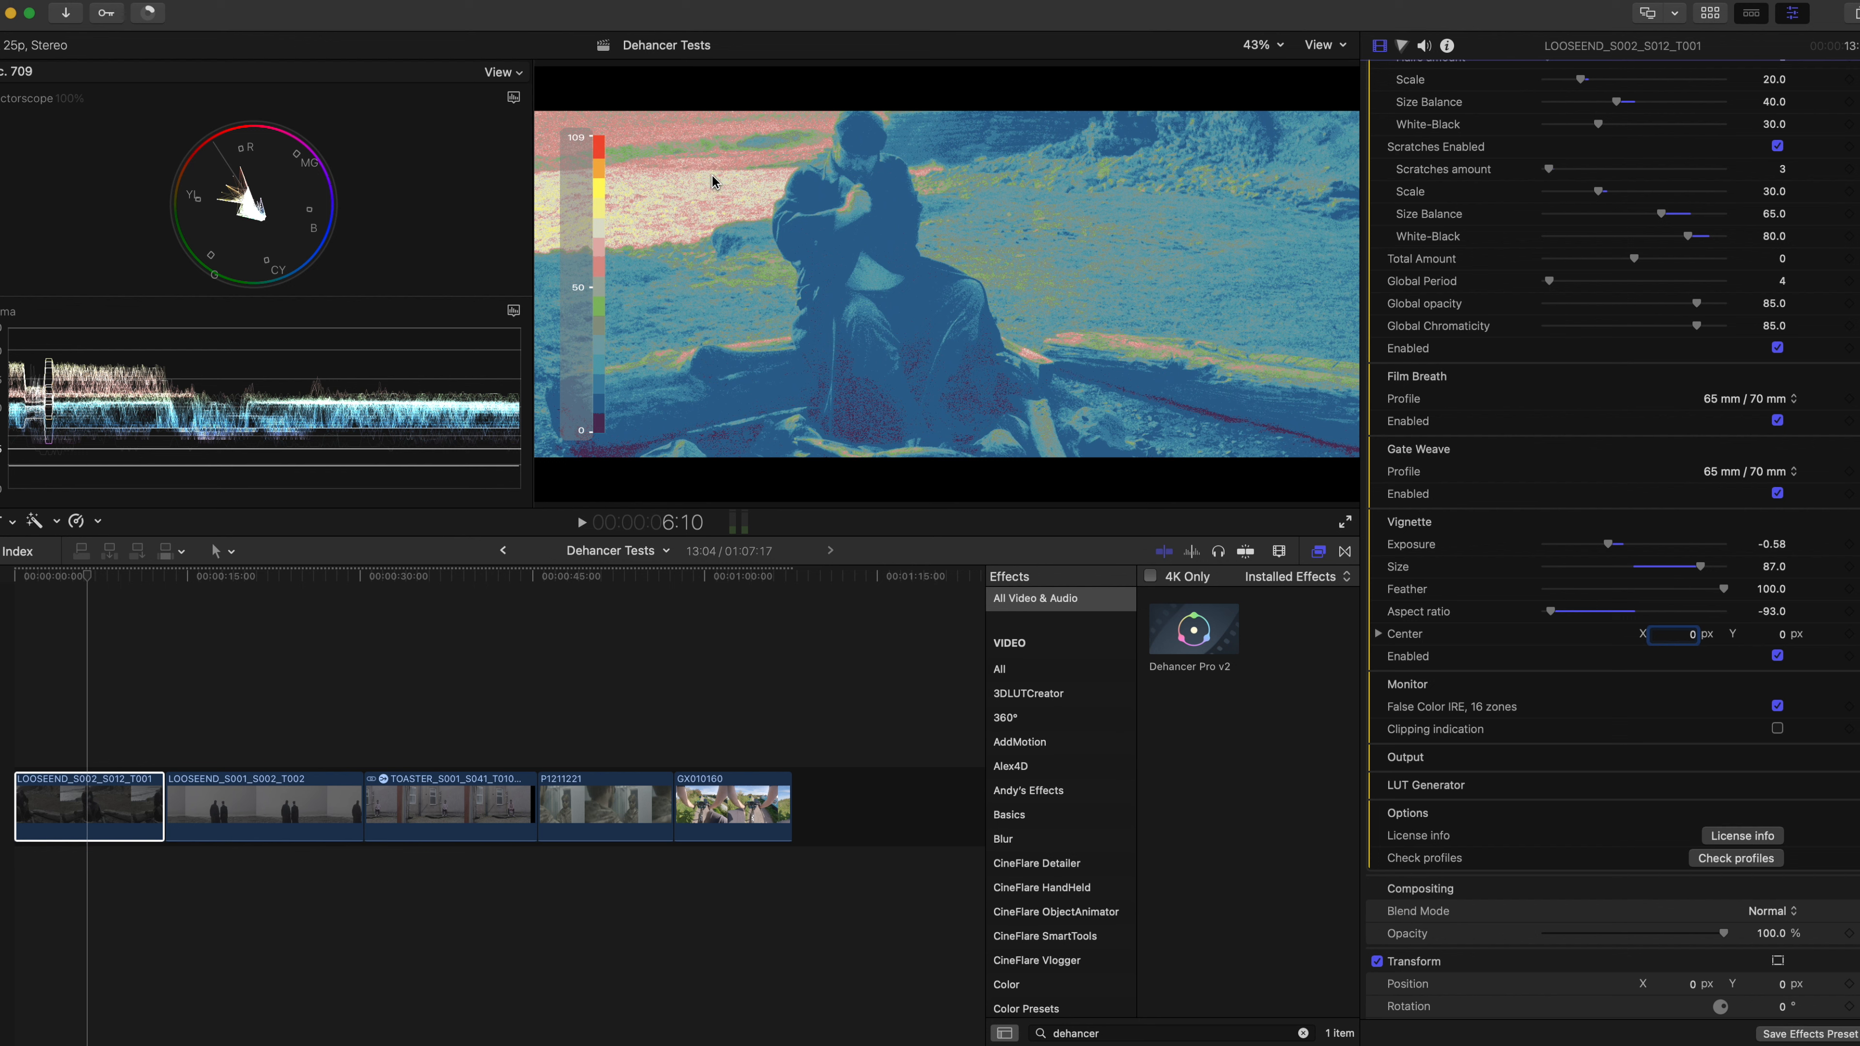
pyautogui.click(1777, 706)
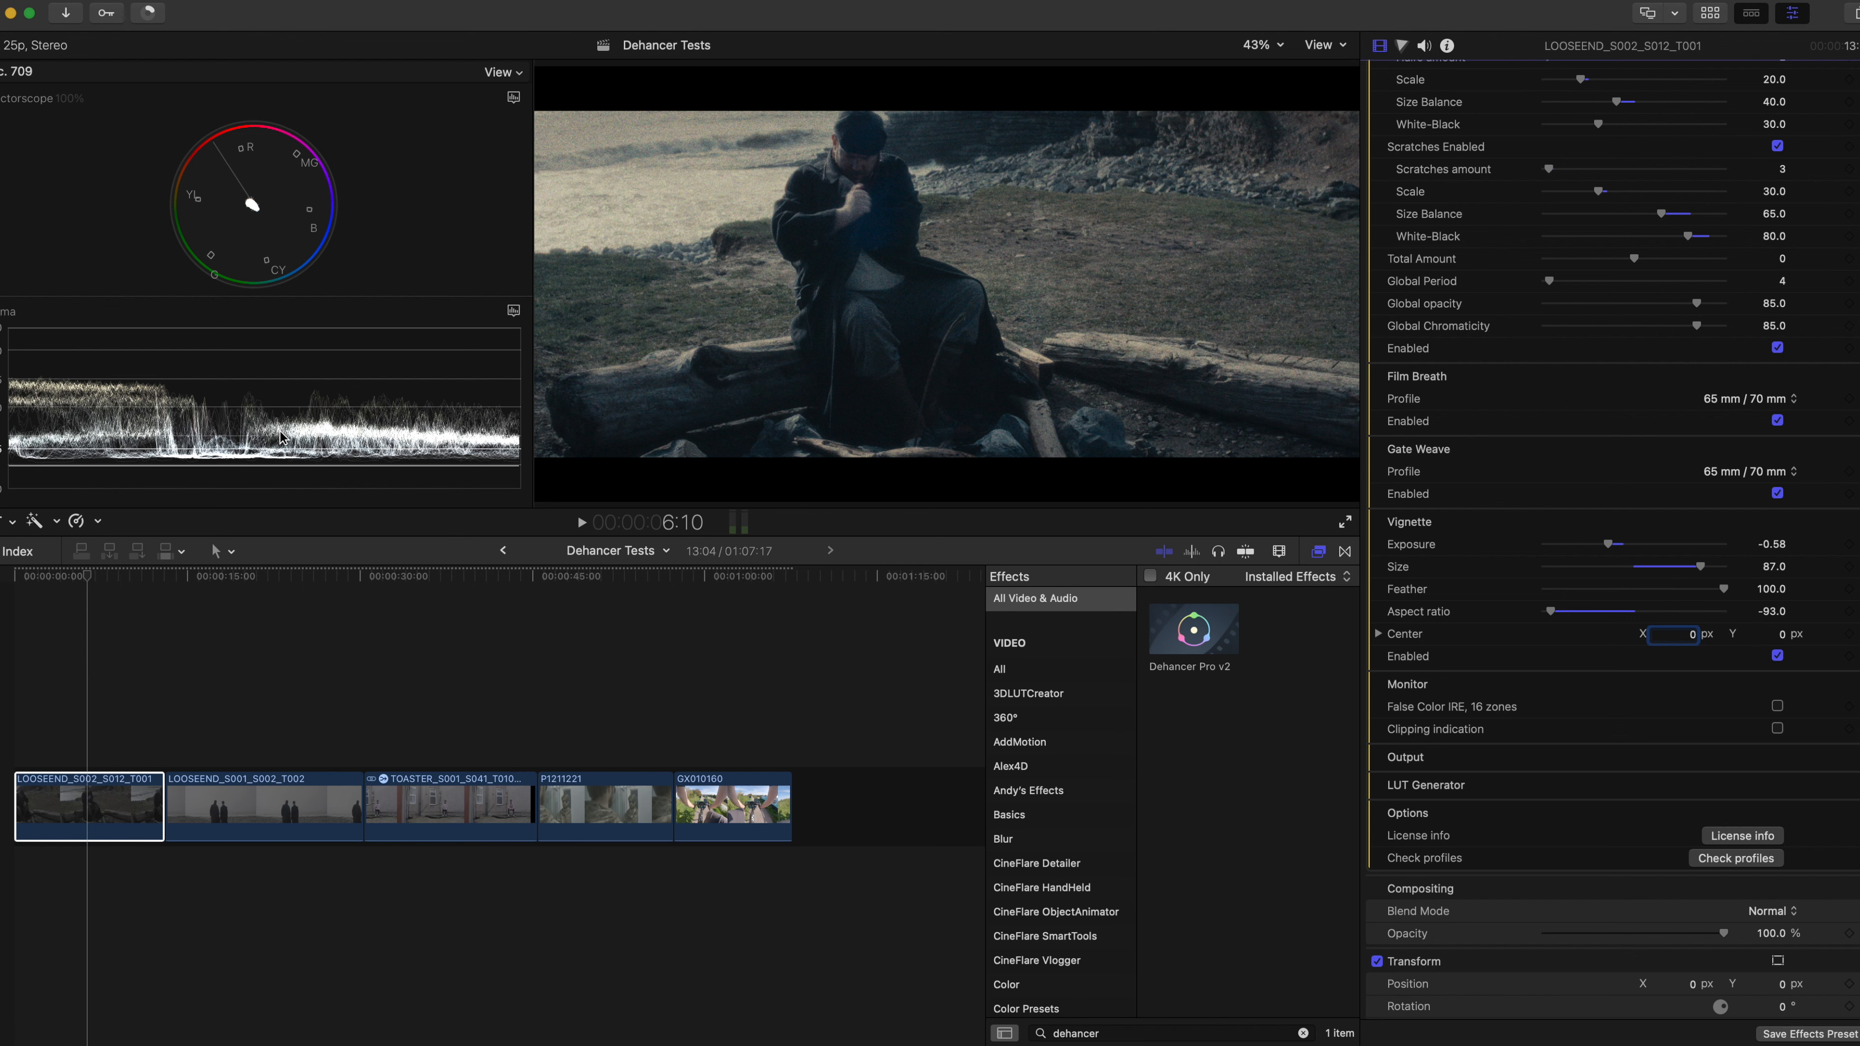
# - Turn on the Clipping indication, set the Expand black point to 6.0, and examine the clipped shadows in the image
pyautogui.scroll(-1, 1715, 759)
pyautogui.click(1777, 712)
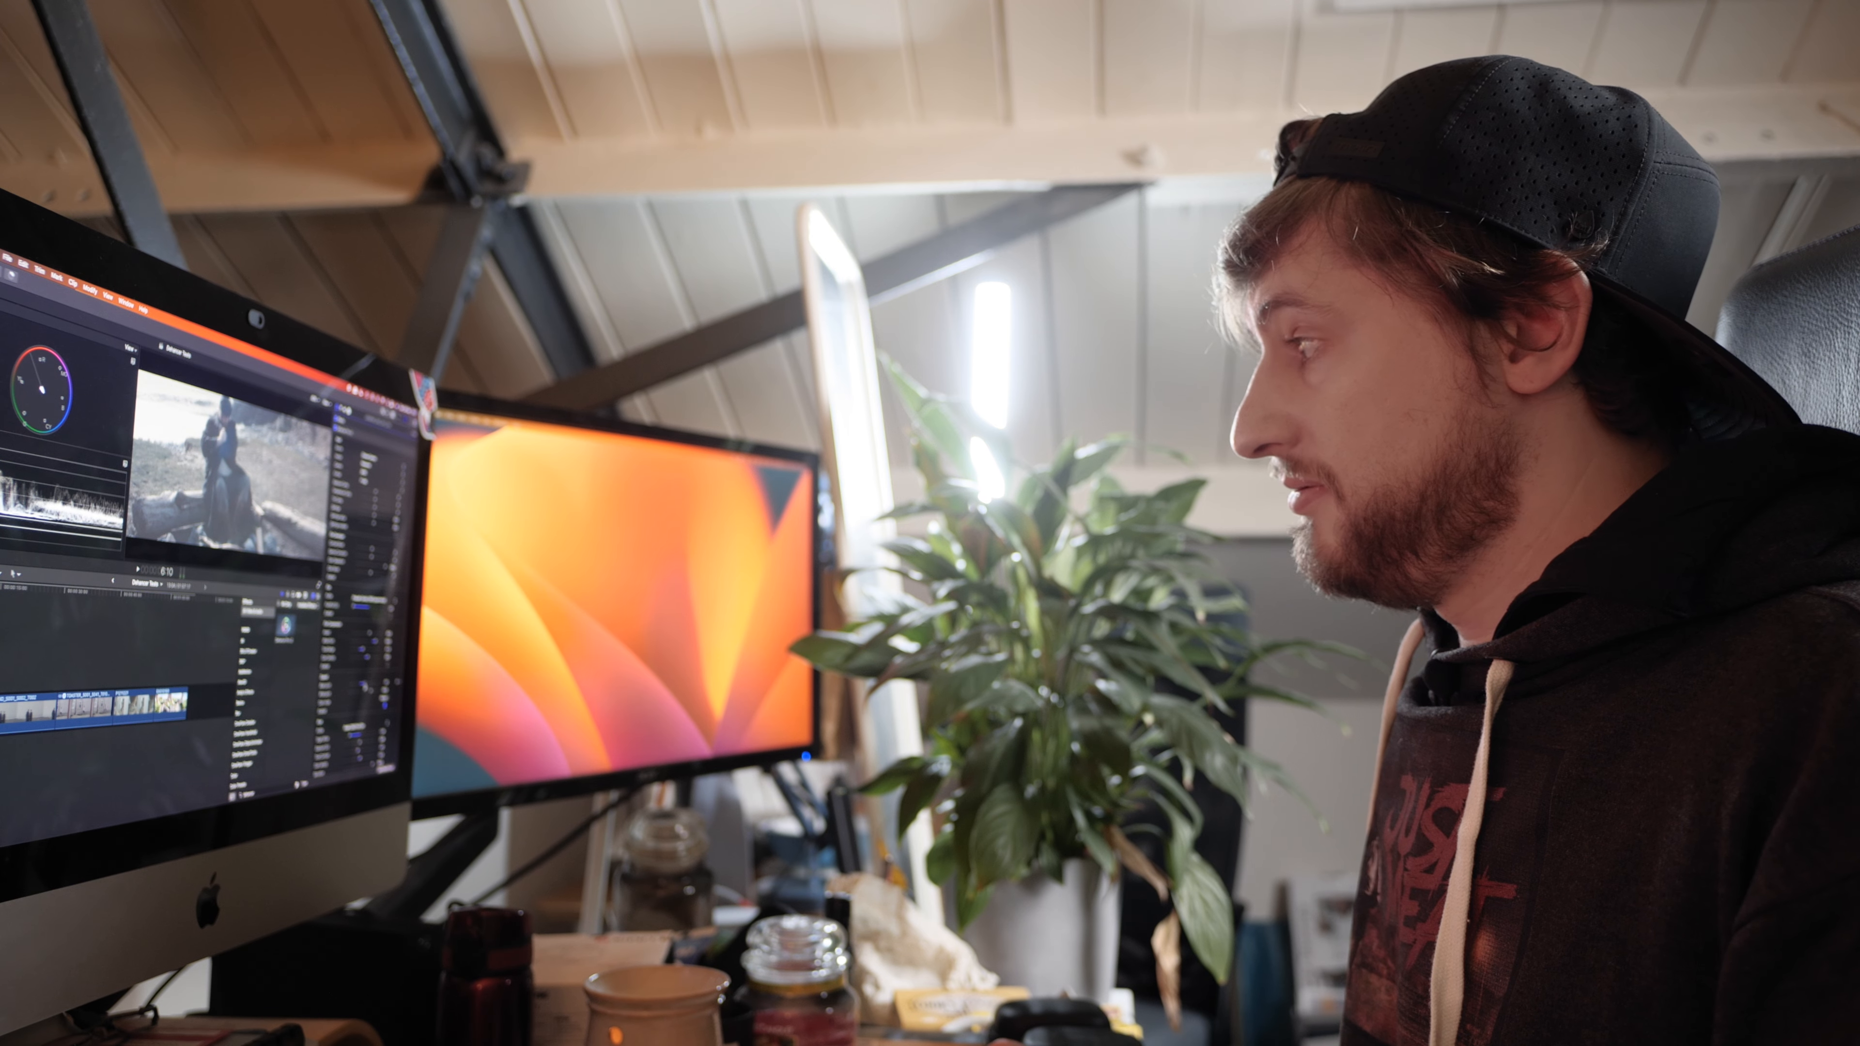
pyautogui.click(1645, 789)
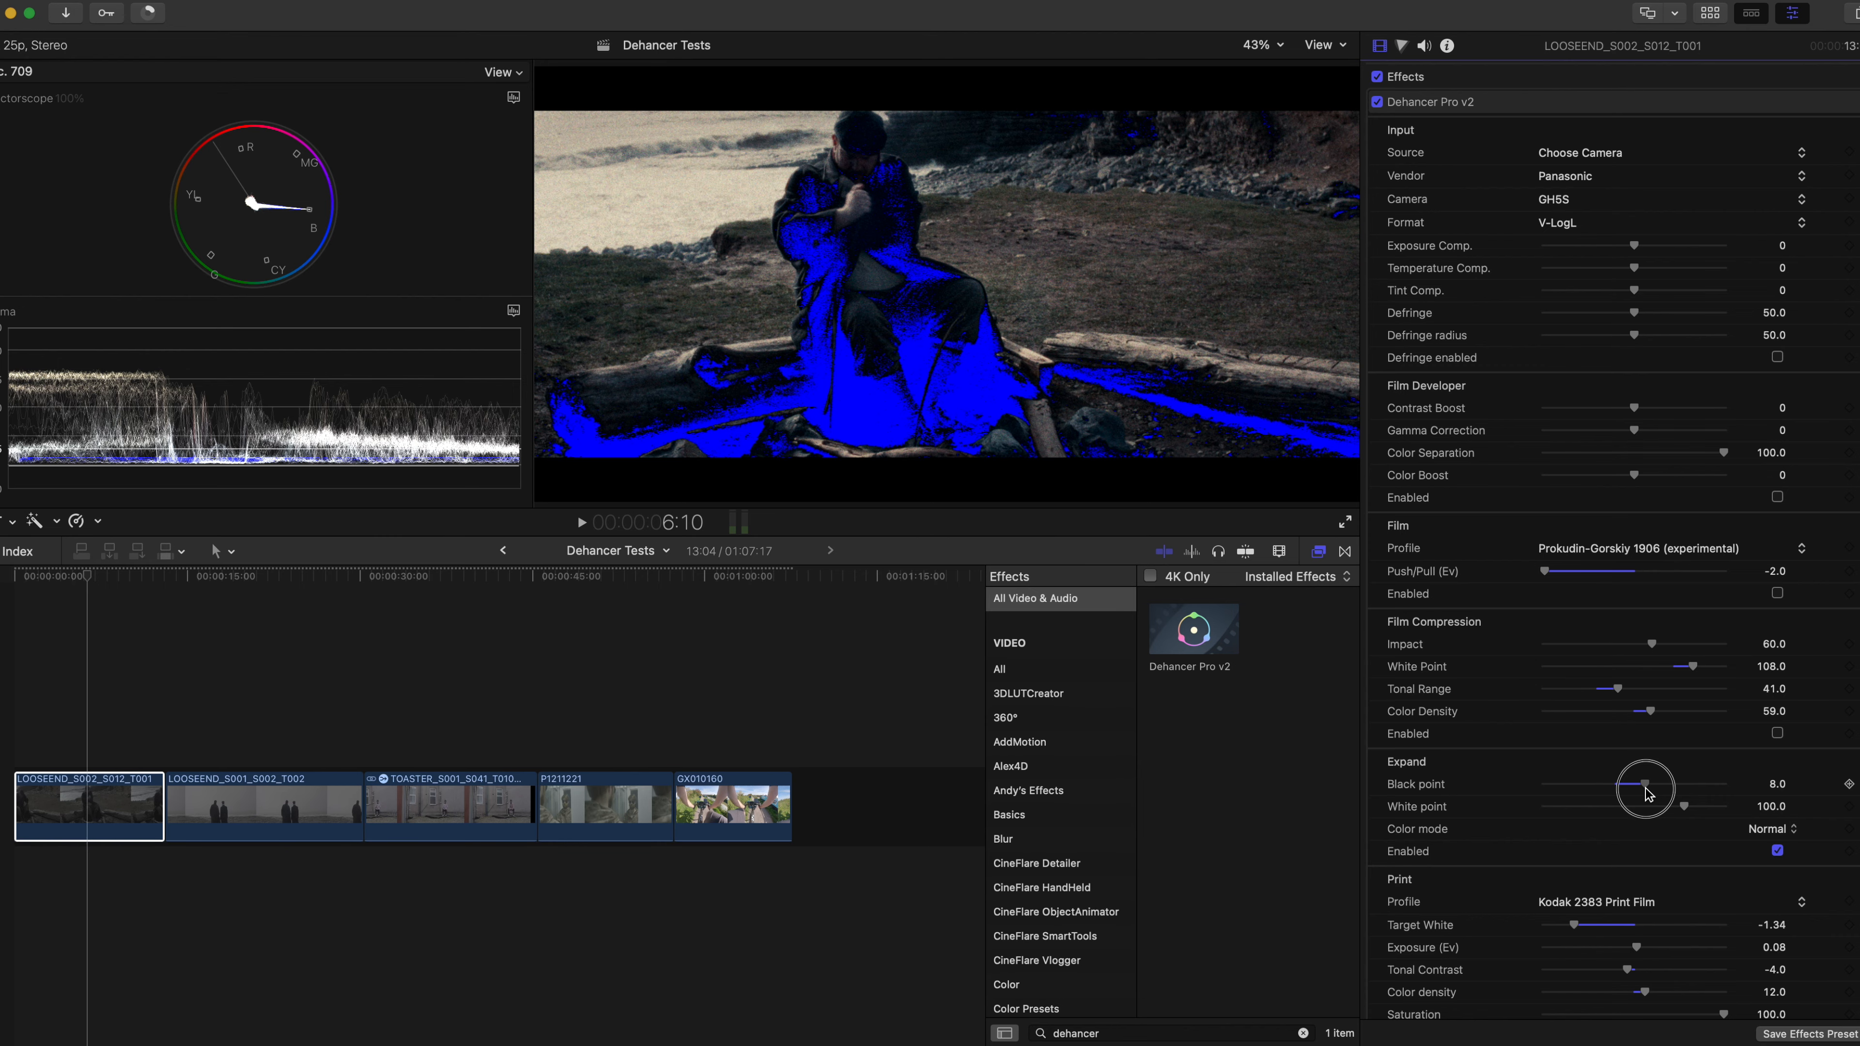
pyautogui.moveTo(1645, 789); pyautogui.dragTo(1638, 793)
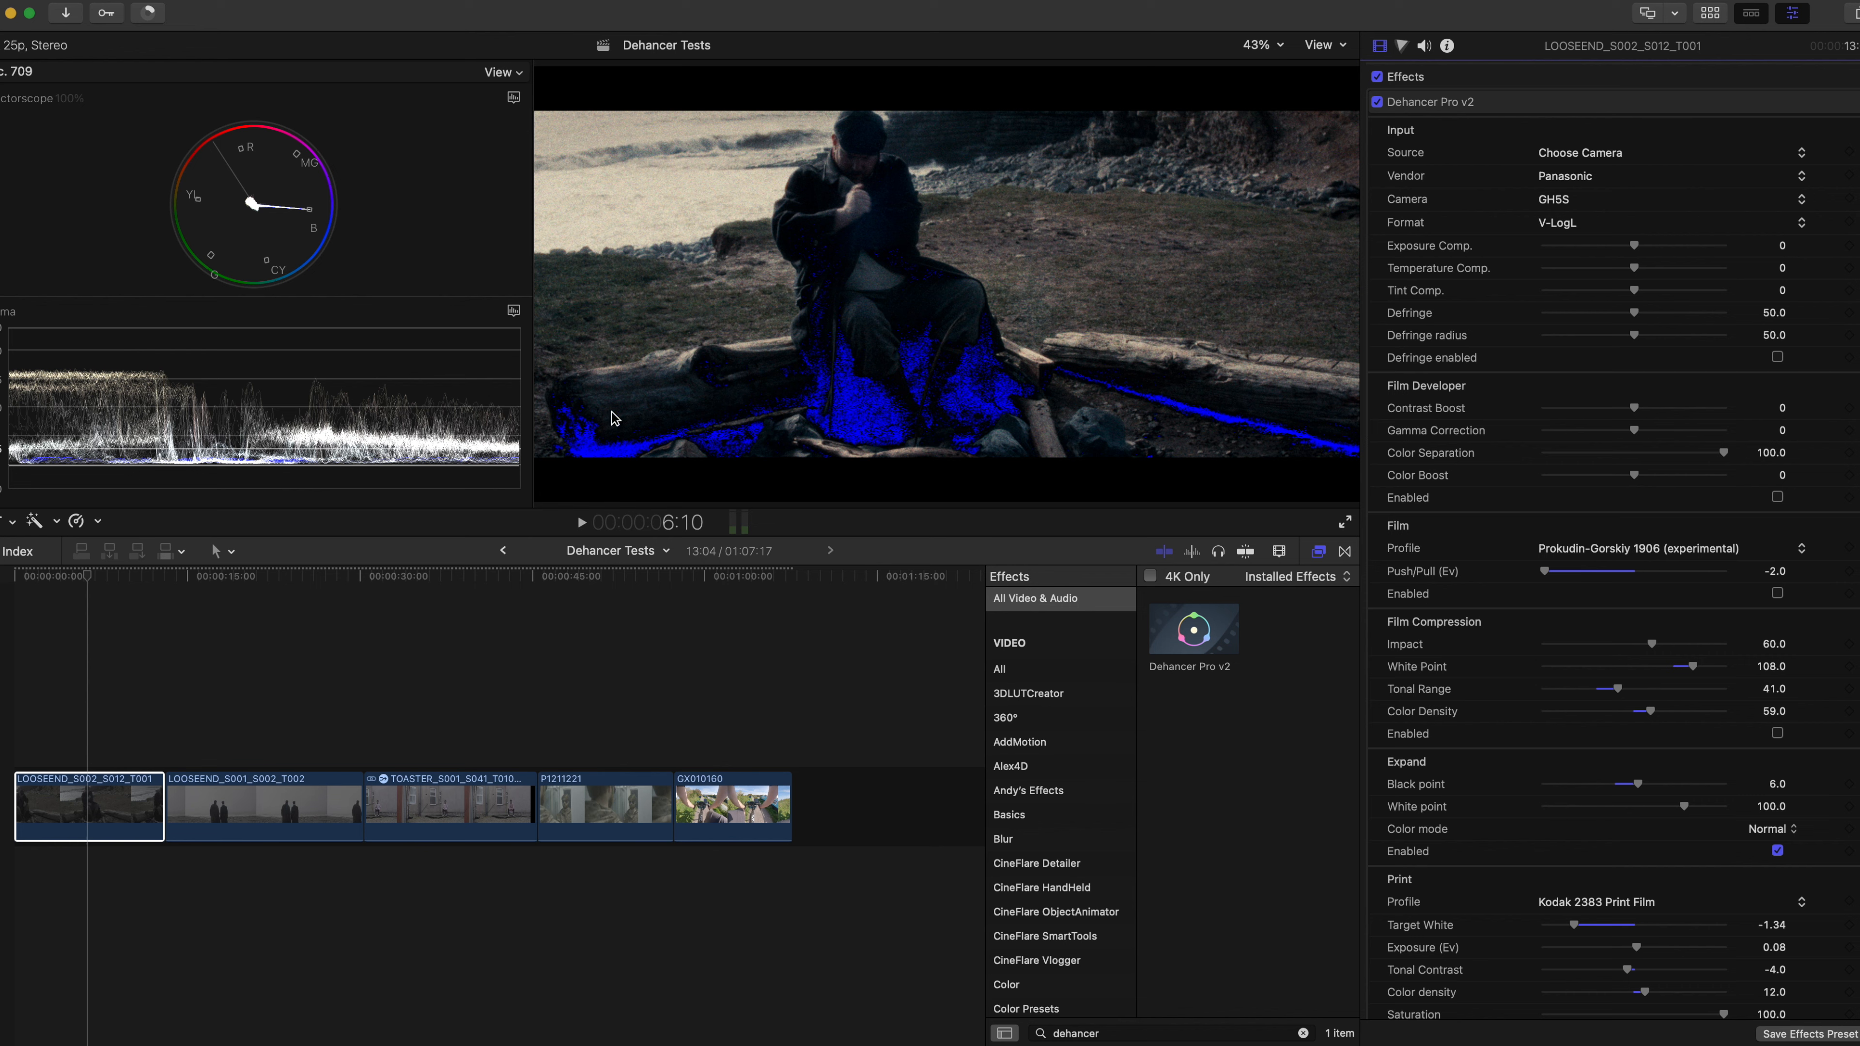
pyautogui.scroll(-20, 1552, 621)
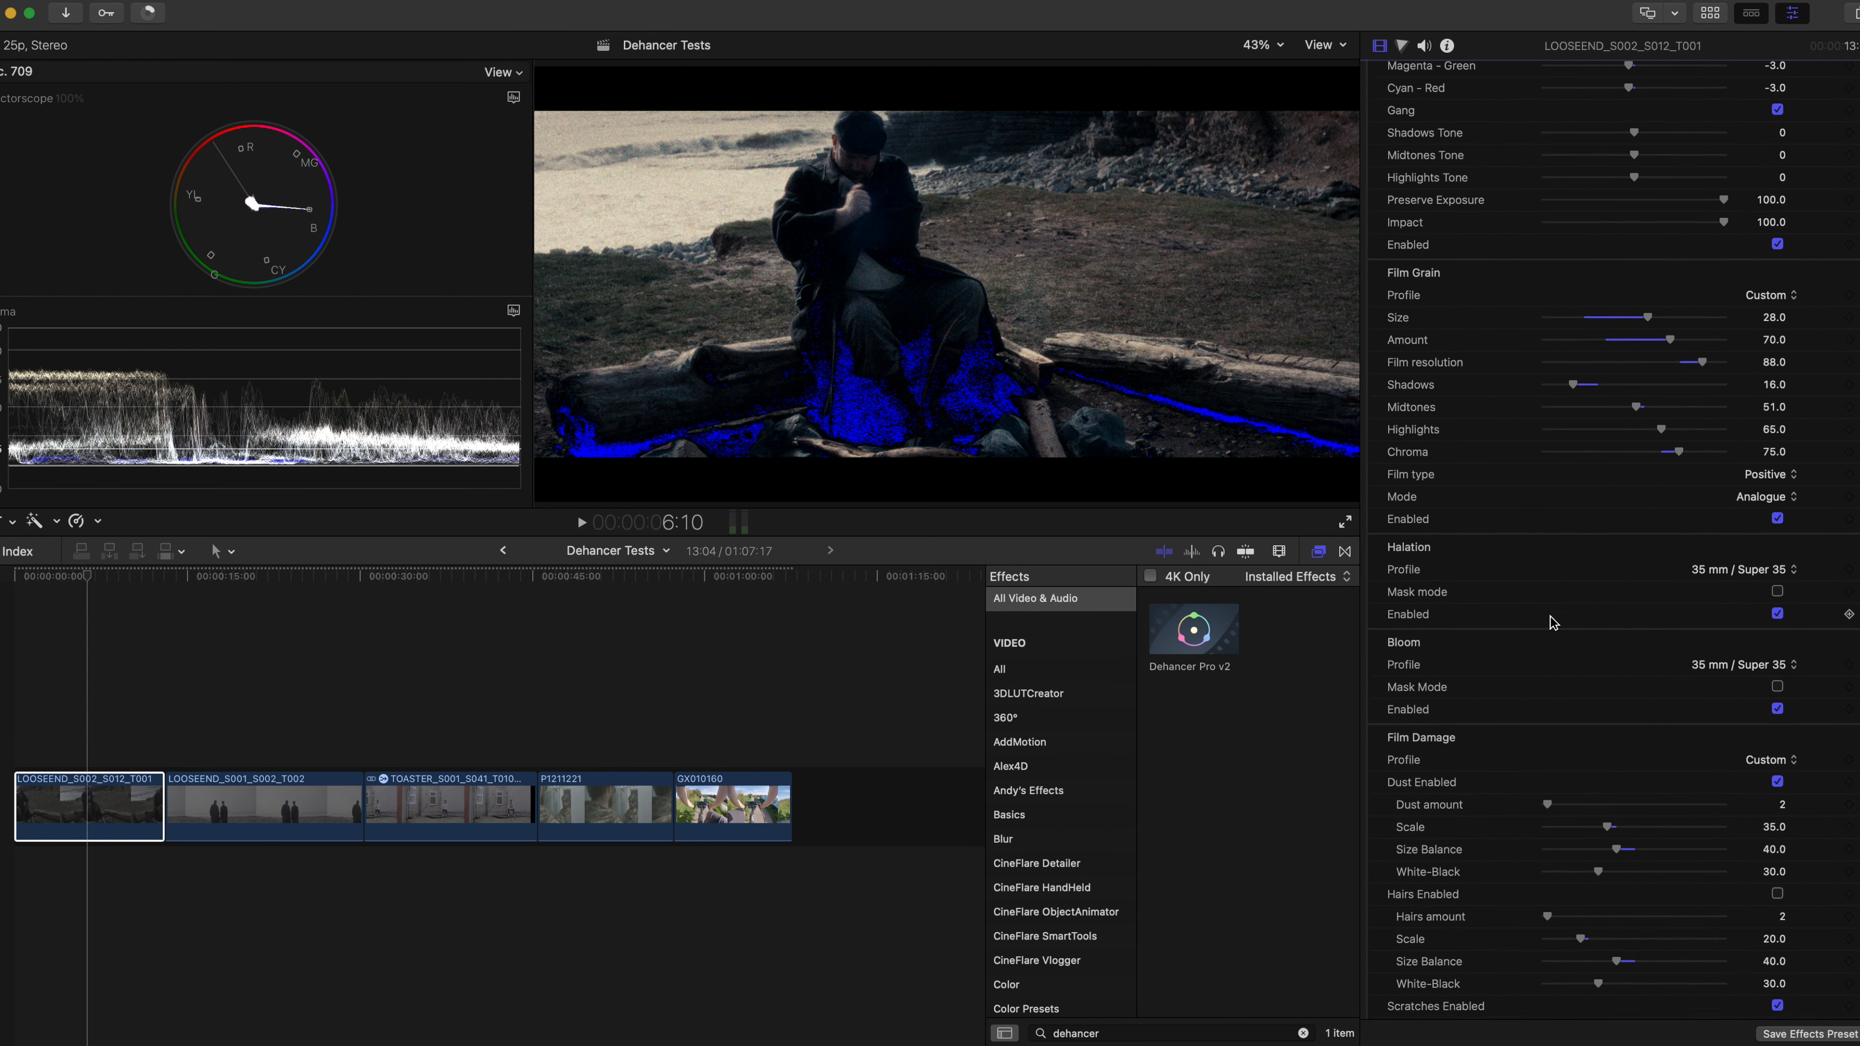
pyautogui.scroll(-15, 1552, 621)
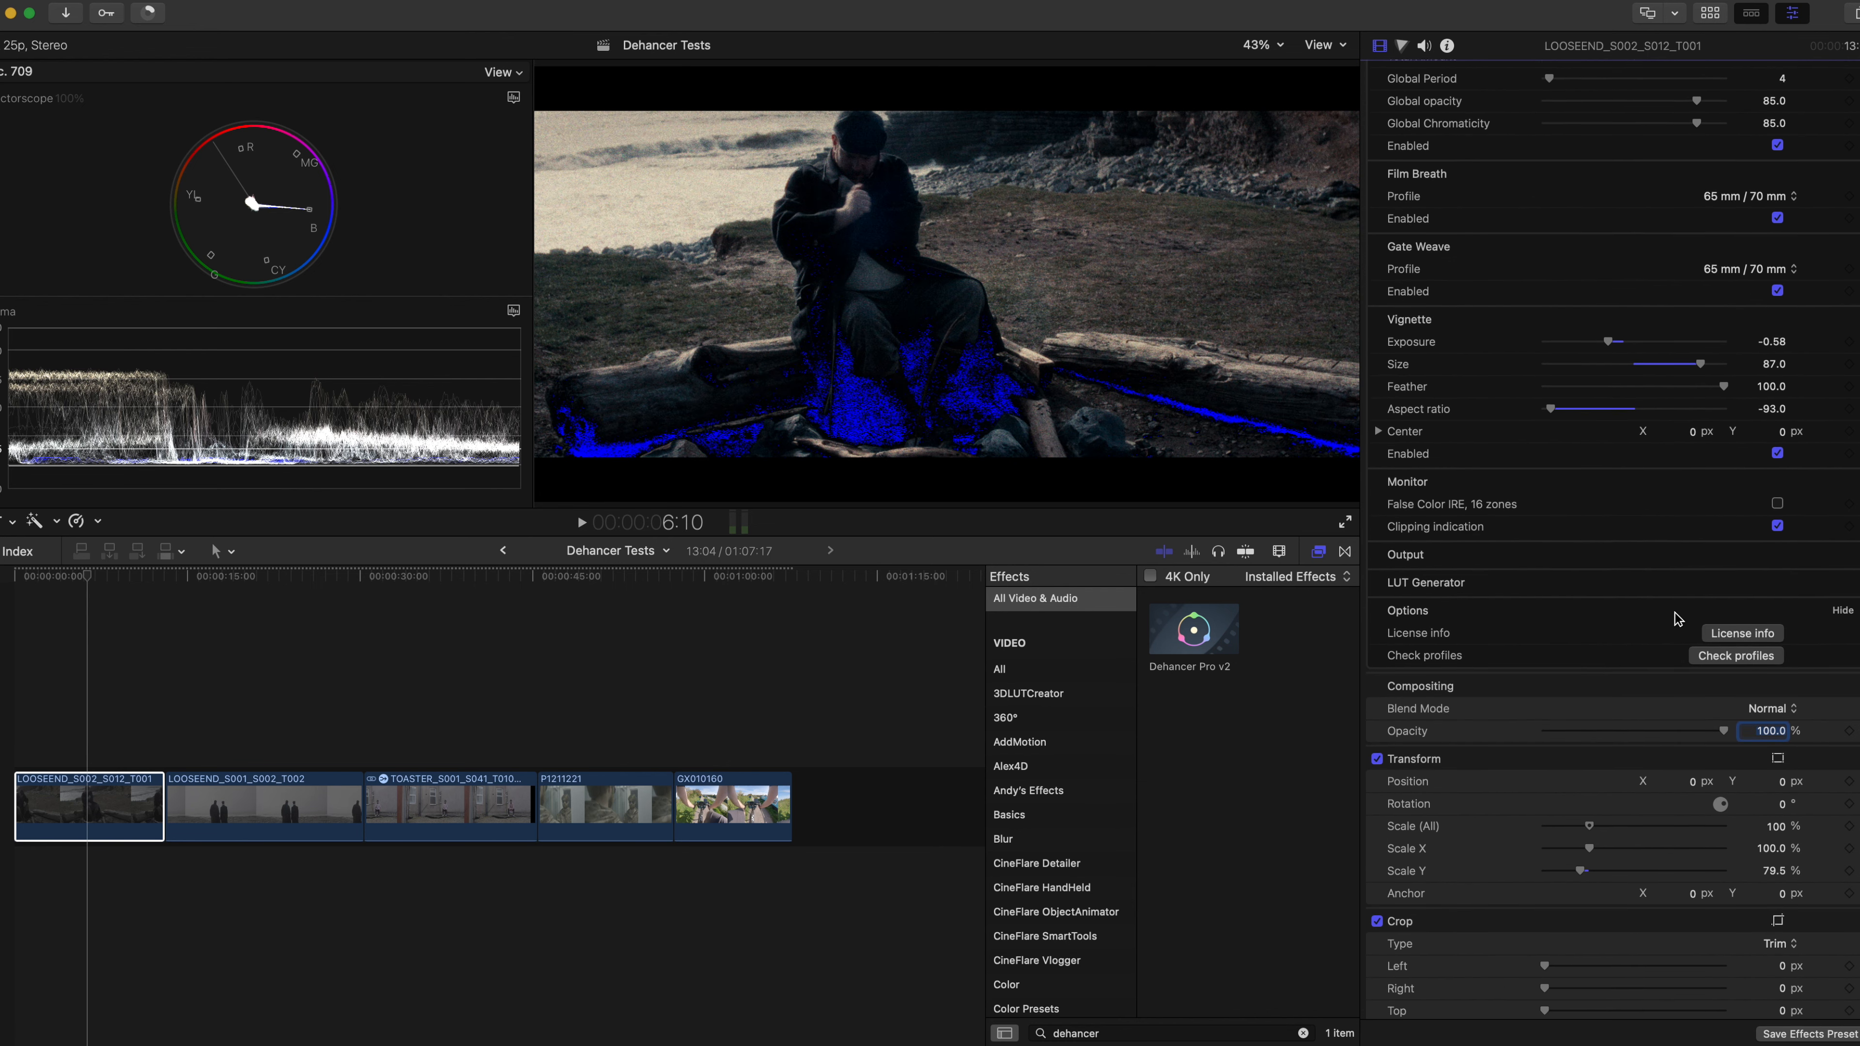
pyautogui.click(1777, 525)
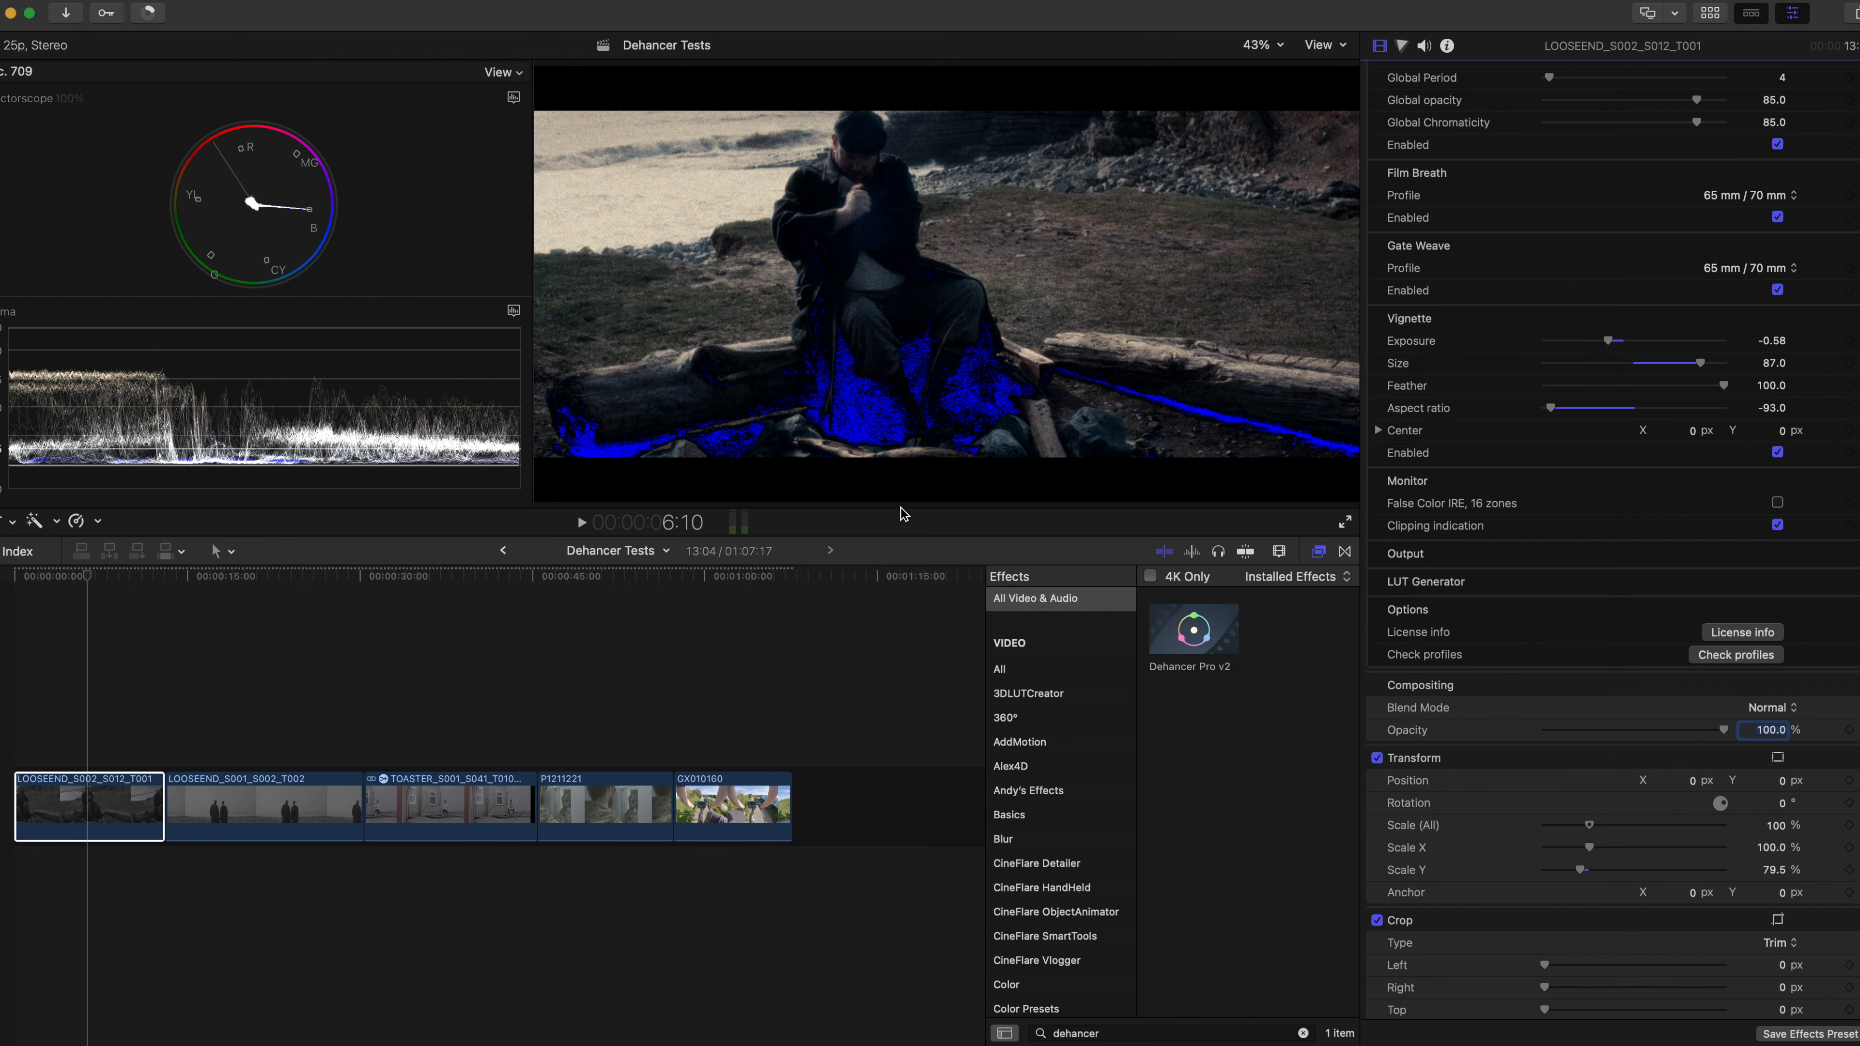
# - Re-enable the Film and Film Compression stages of the Dehancer effect
pyautogui.scroll(10, 1511, 549)
pyautogui.scroll(2, 1512, 549)
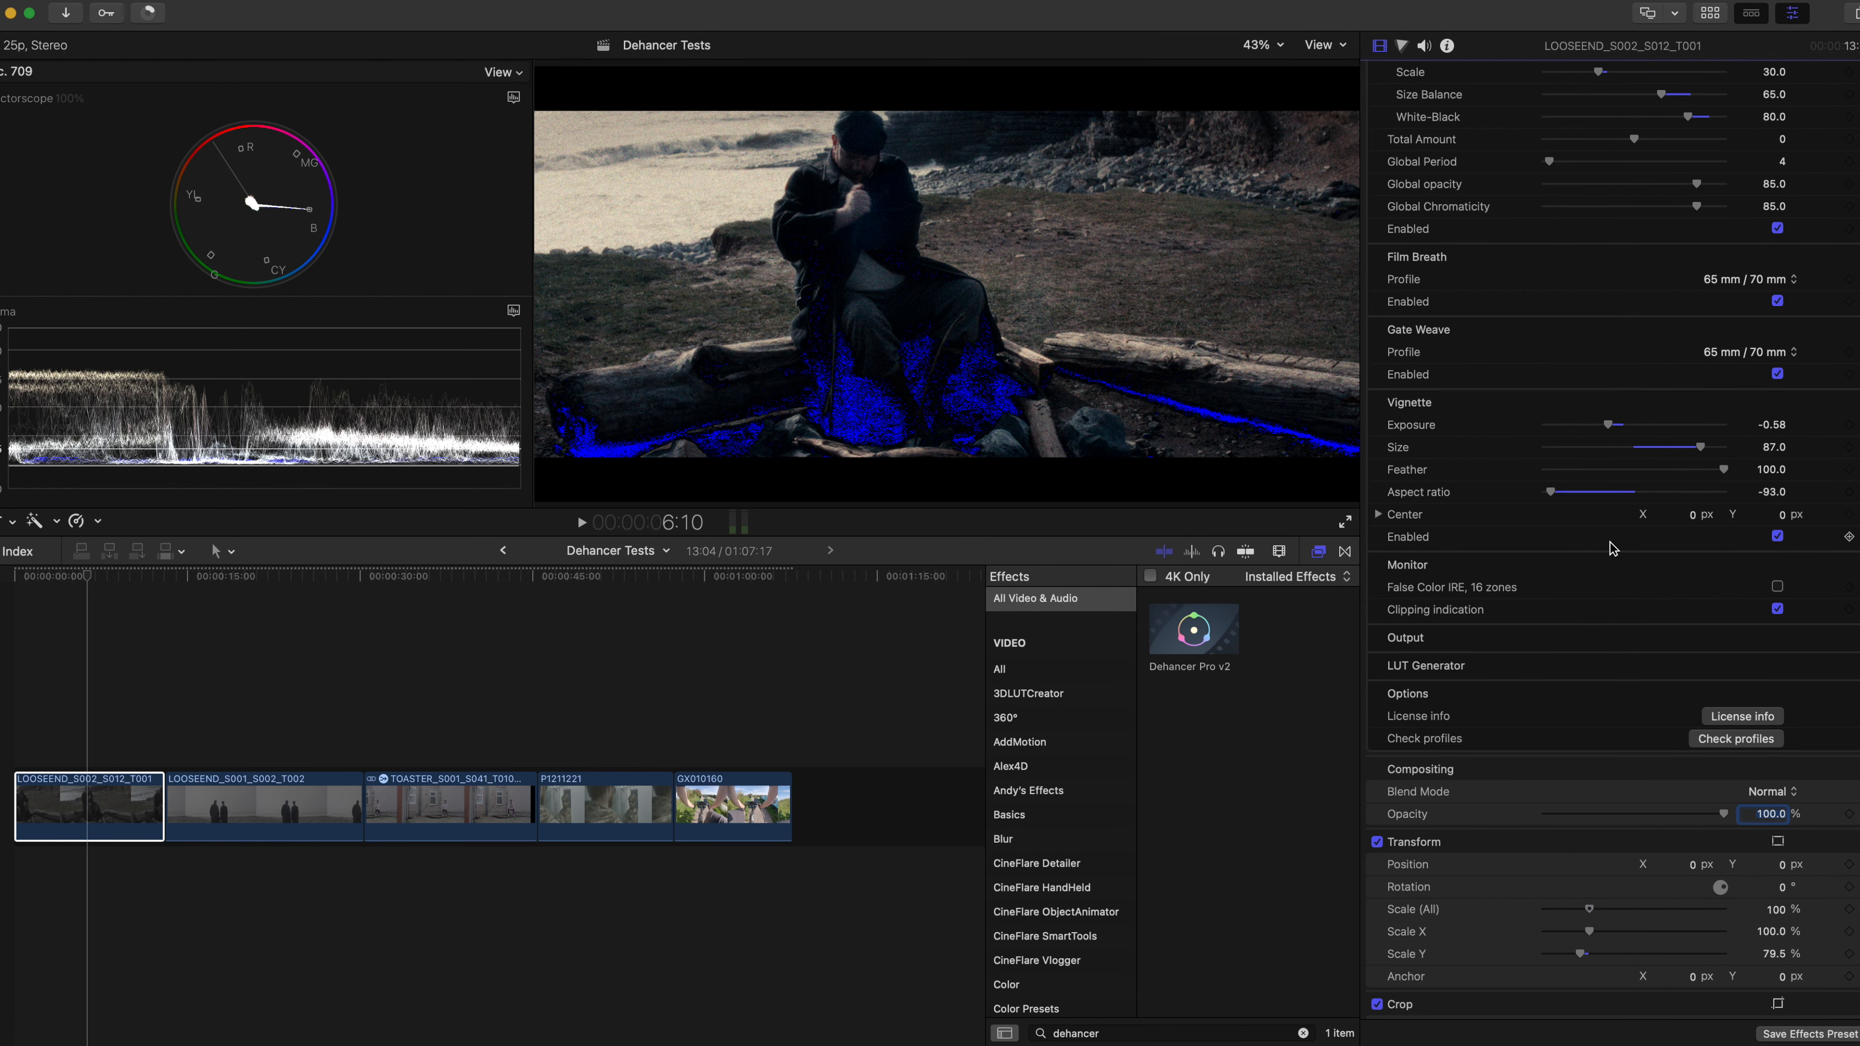
pyautogui.scroll(15, 1613, 547)
pyautogui.scroll(15, 1618, 514)
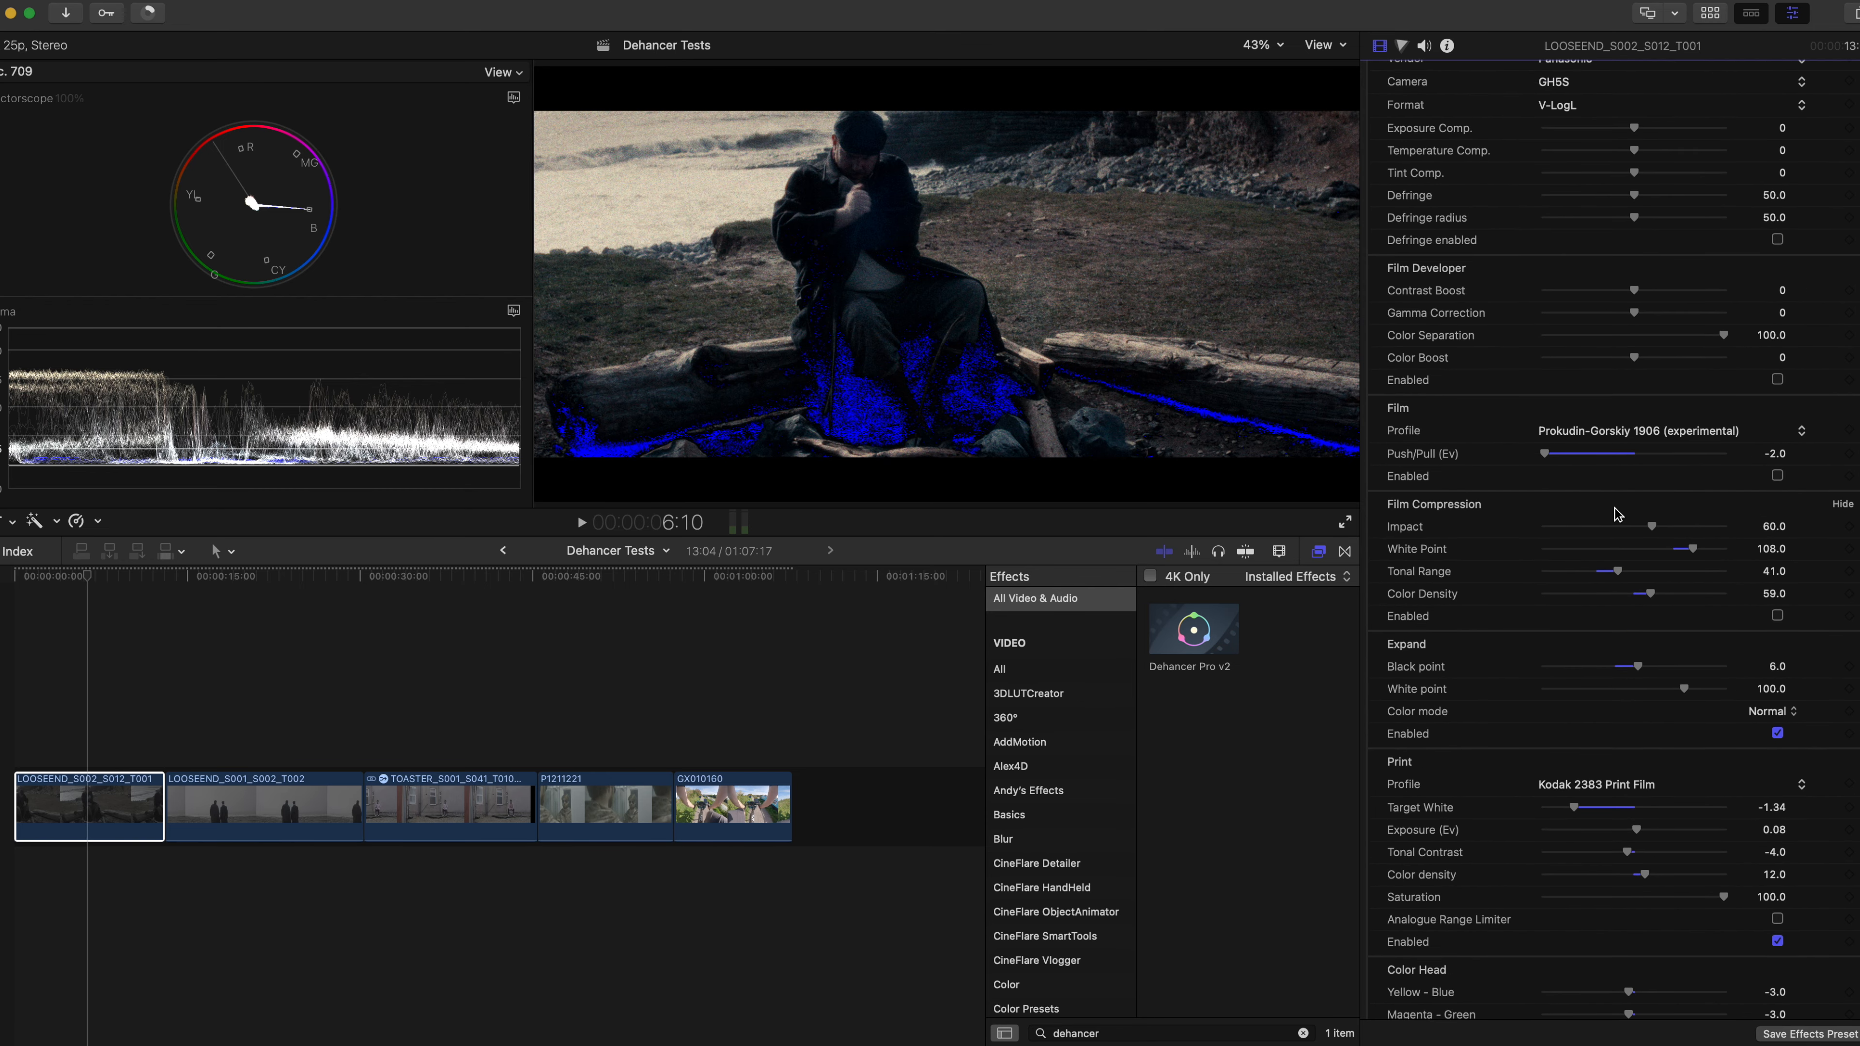
pyautogui.click(1777, 475)
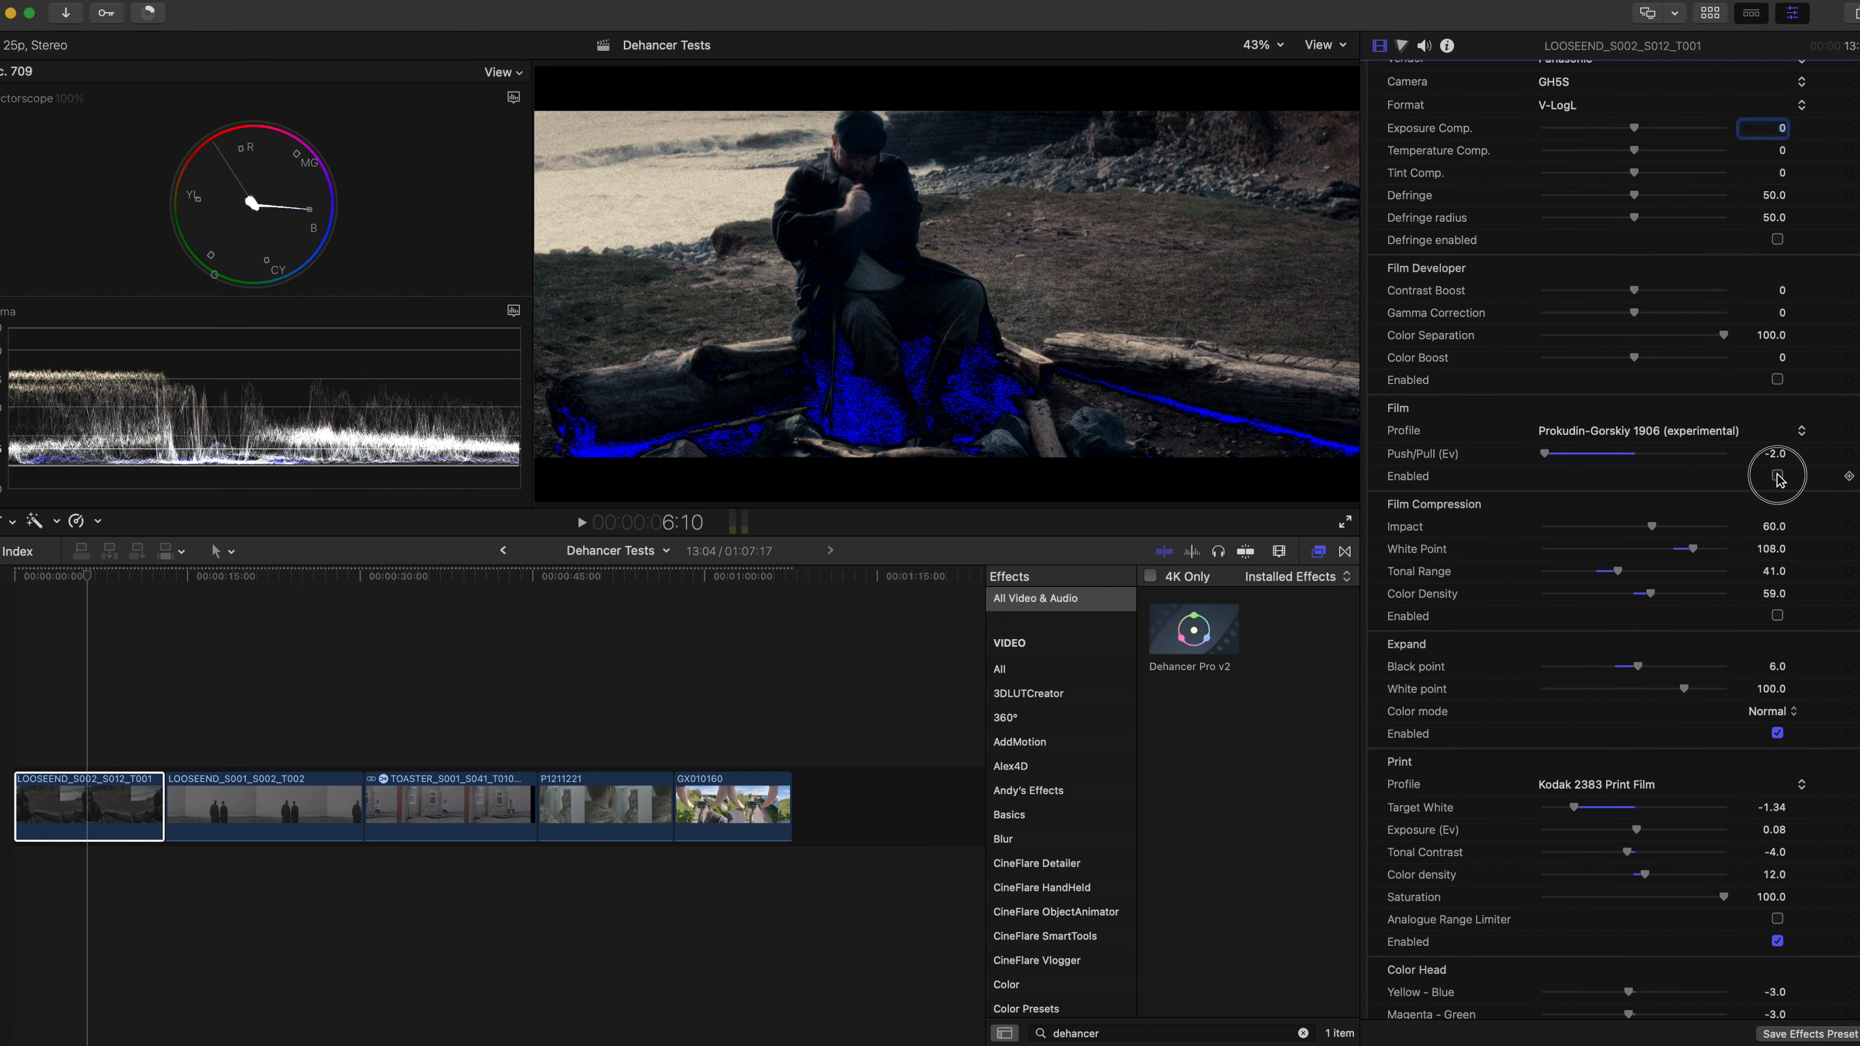
pyautogui.click(1777, 616)
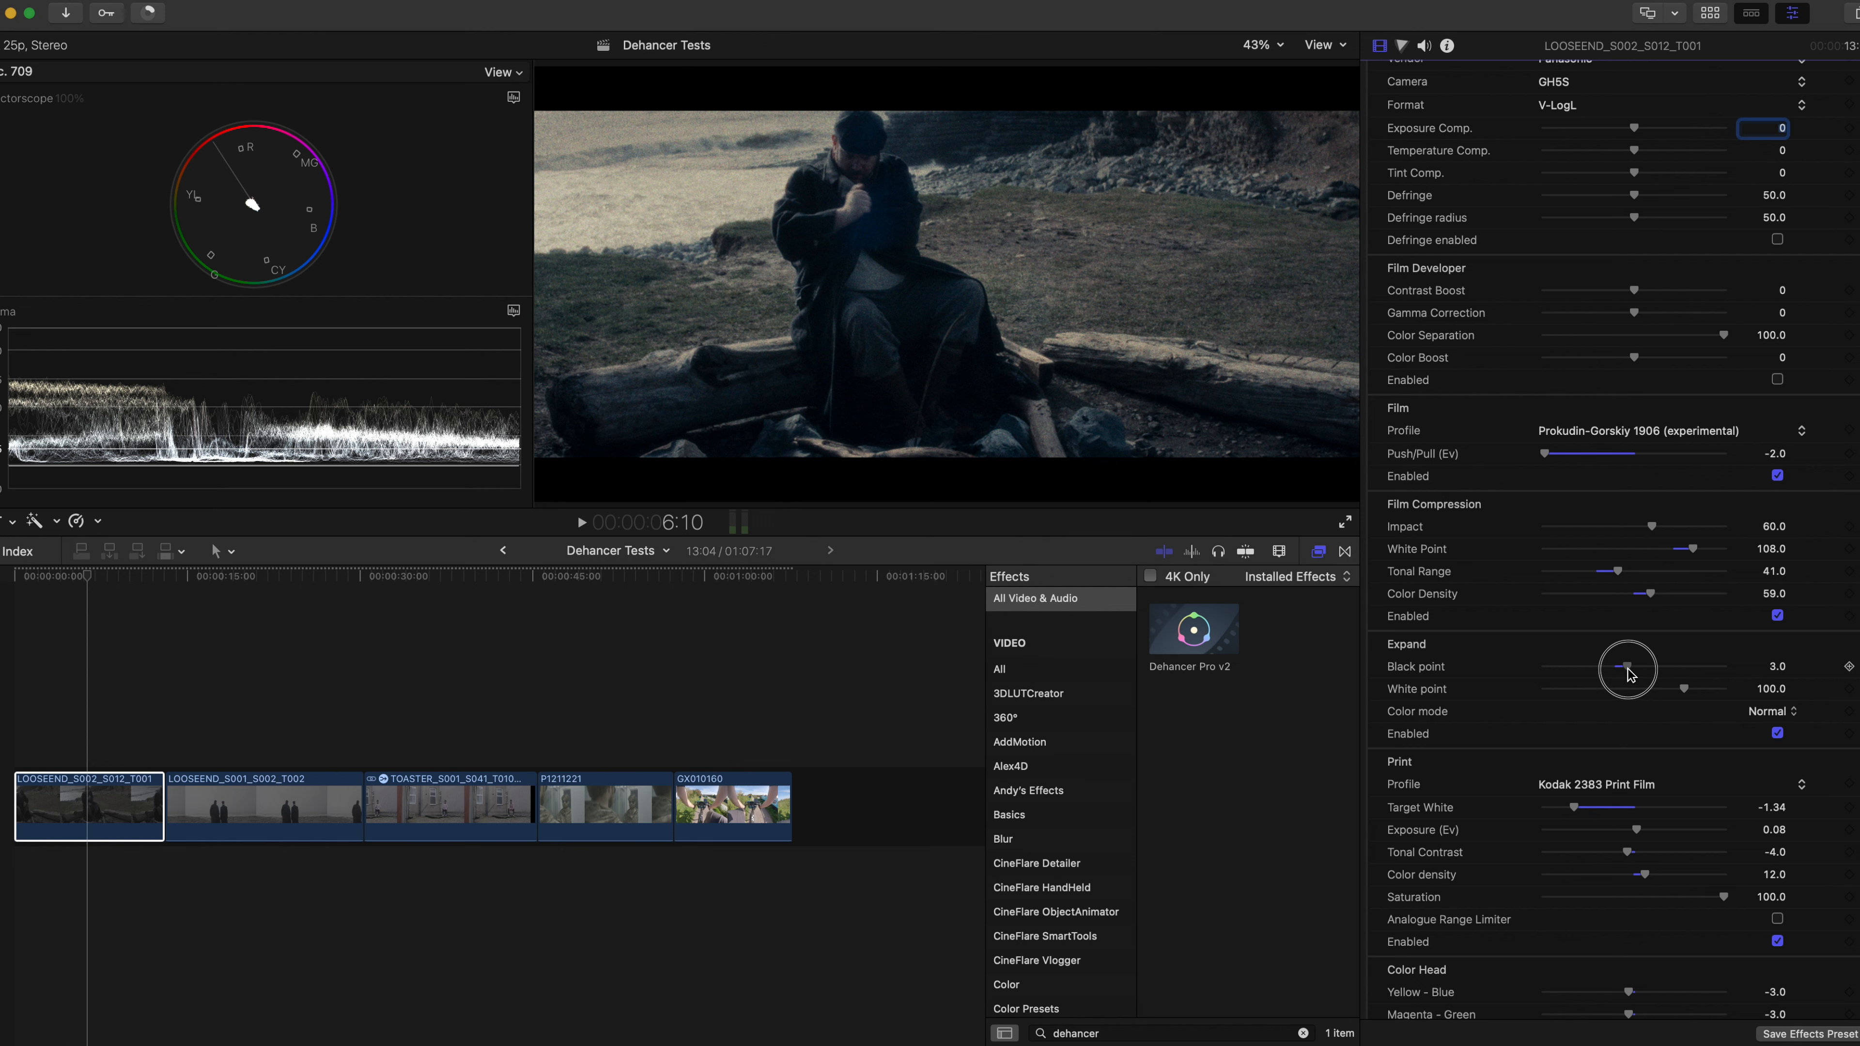
# - Set the Expand black point to 3.0 and white point to 93.0, keeping the color mode at Normal
pyautogui.moveTo(1683, 689); pyautogui.dragTo(1672, 695)
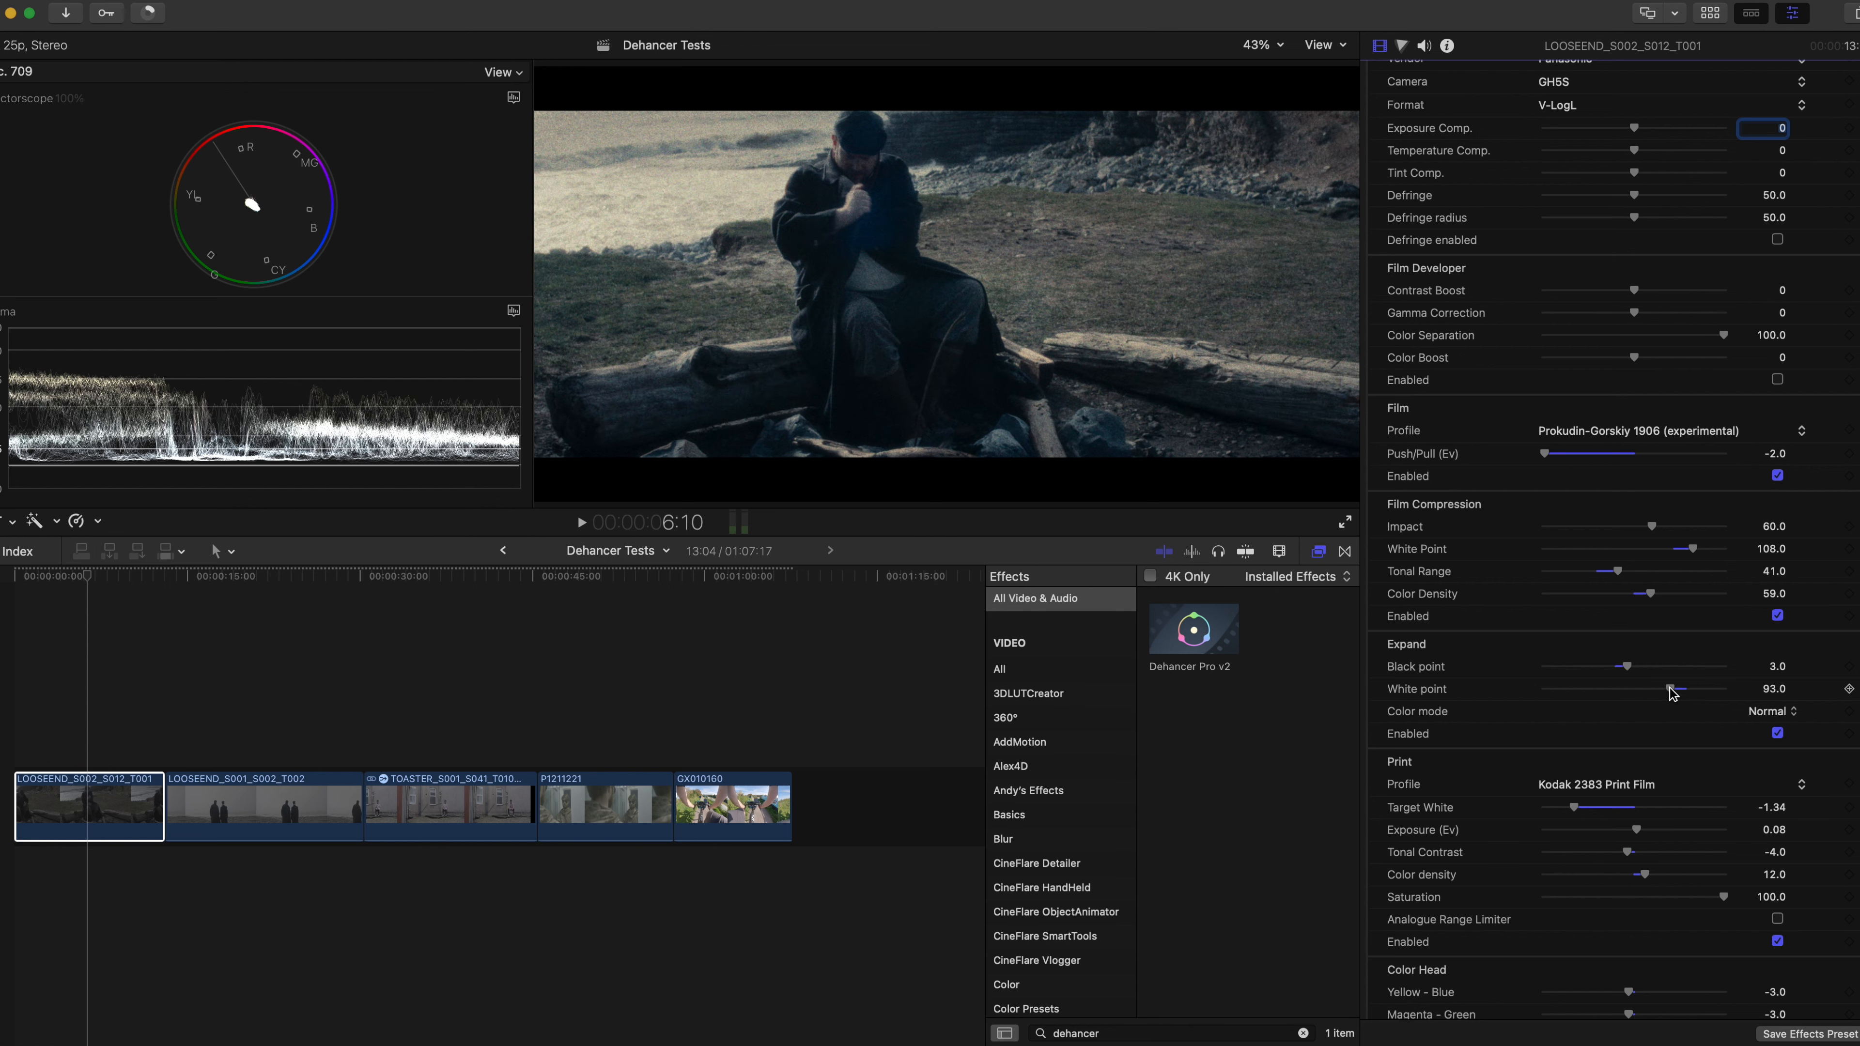
pyautogui.click(1760, 714)
pyautogui.click(1762, 733)
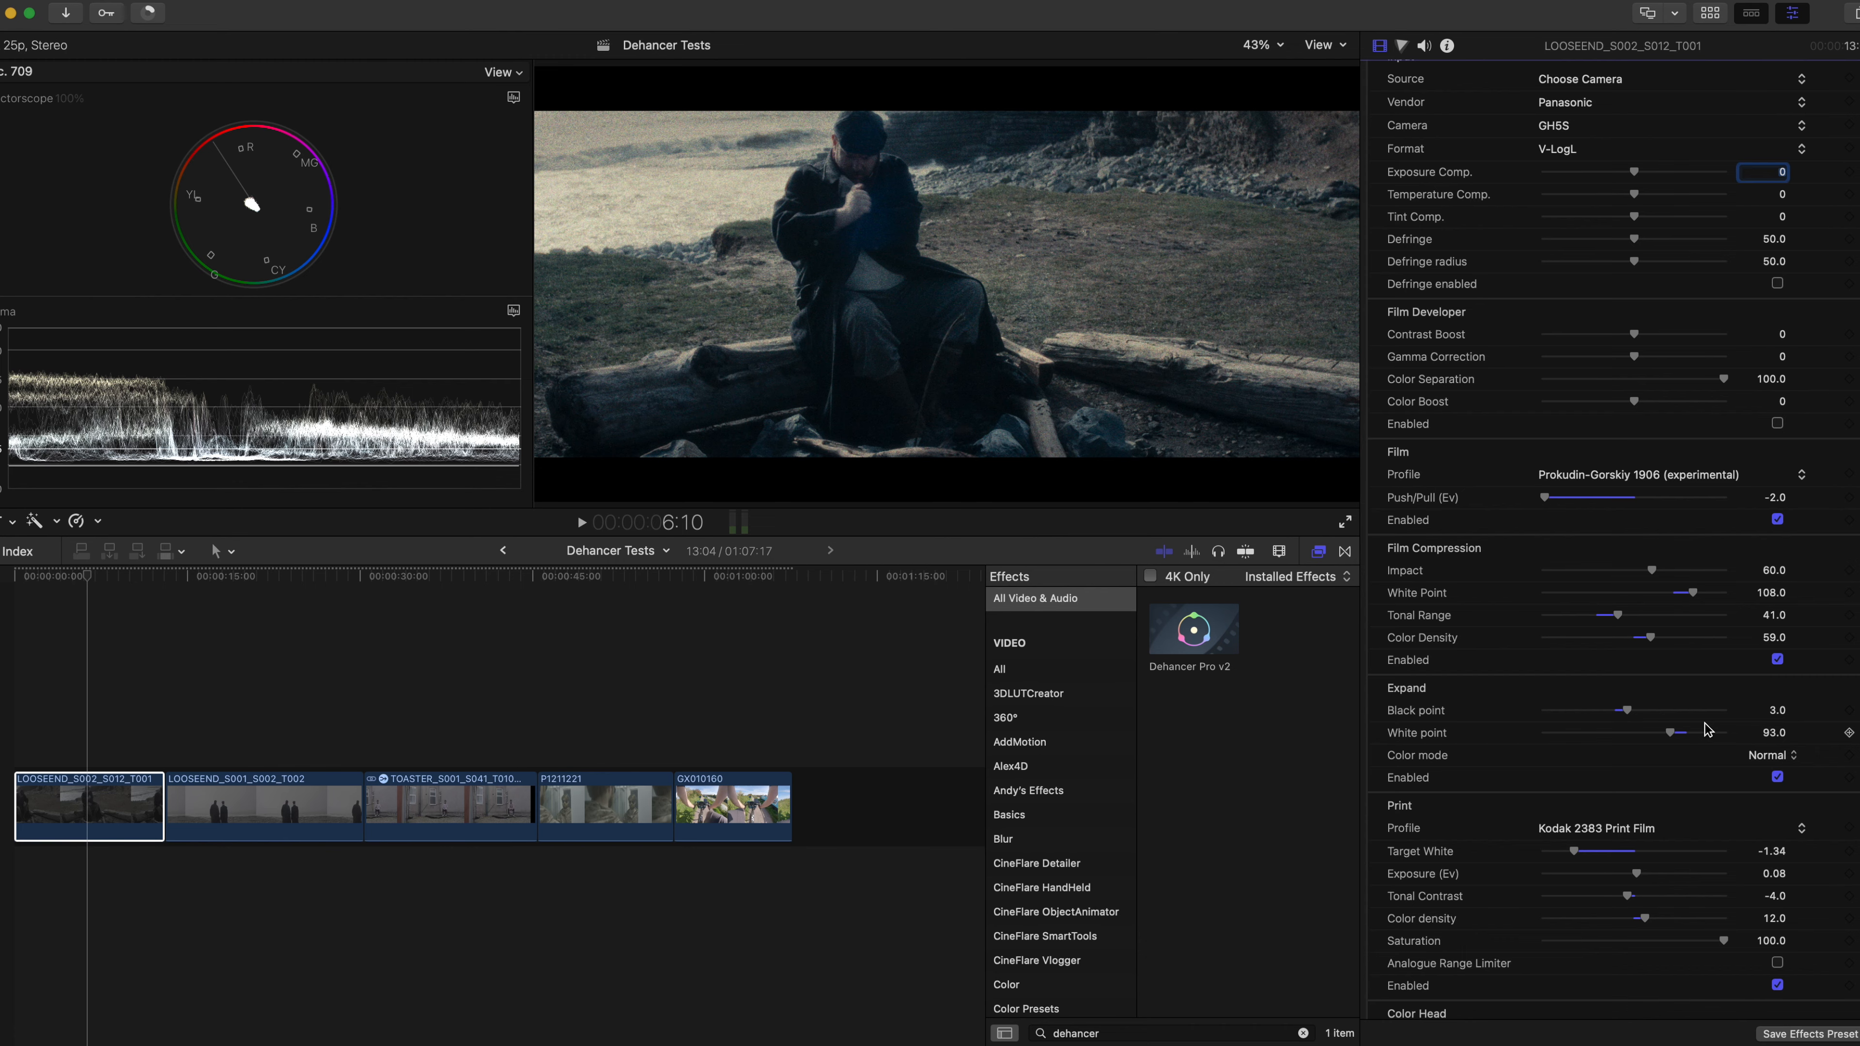
# - Set the input Tint Comp. to 6.0 and compare the clip with Dehancer Pro v2 switched off and on
pyautogui.scroll(3, 1706, 729)
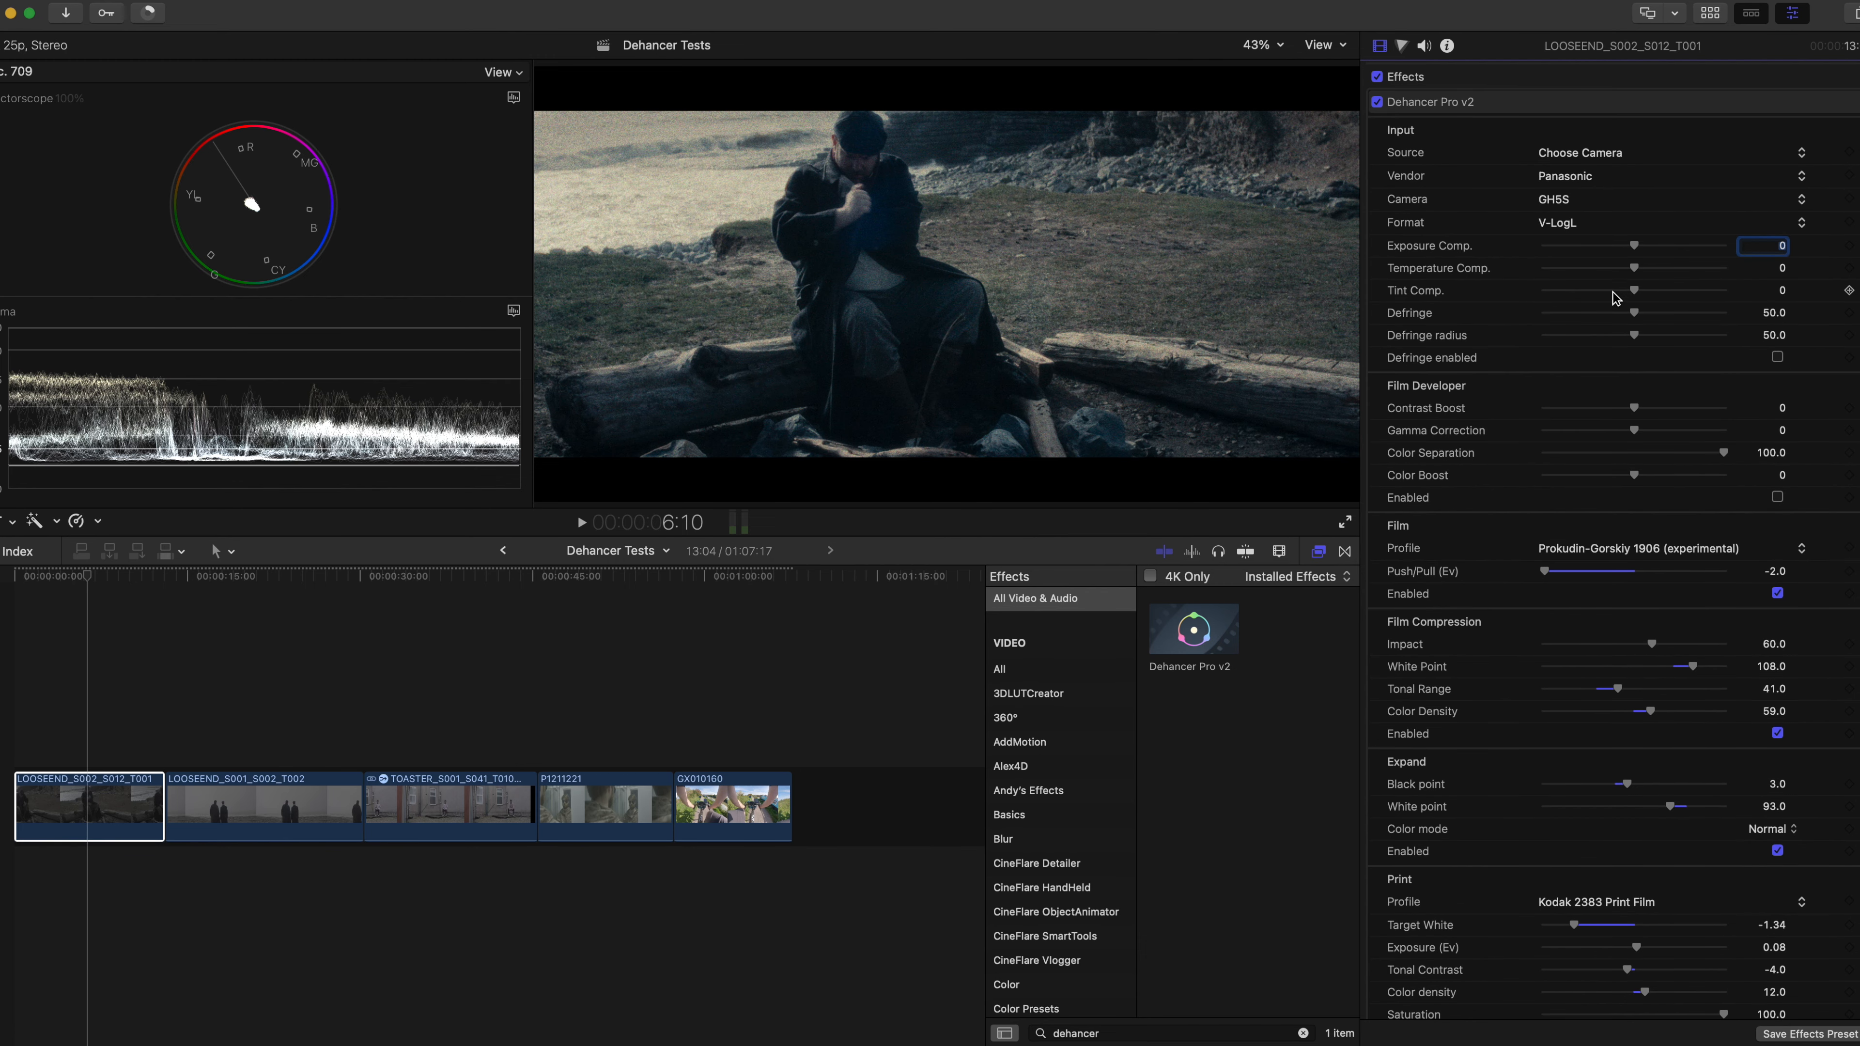
pyautogui.moveTo(1635, 296)
pyautogui.mouseDown()
pyautogui.moveTo(1619, 295)
pyautogui.moveTo(1638, 299)
pyautogui.mouseUp()
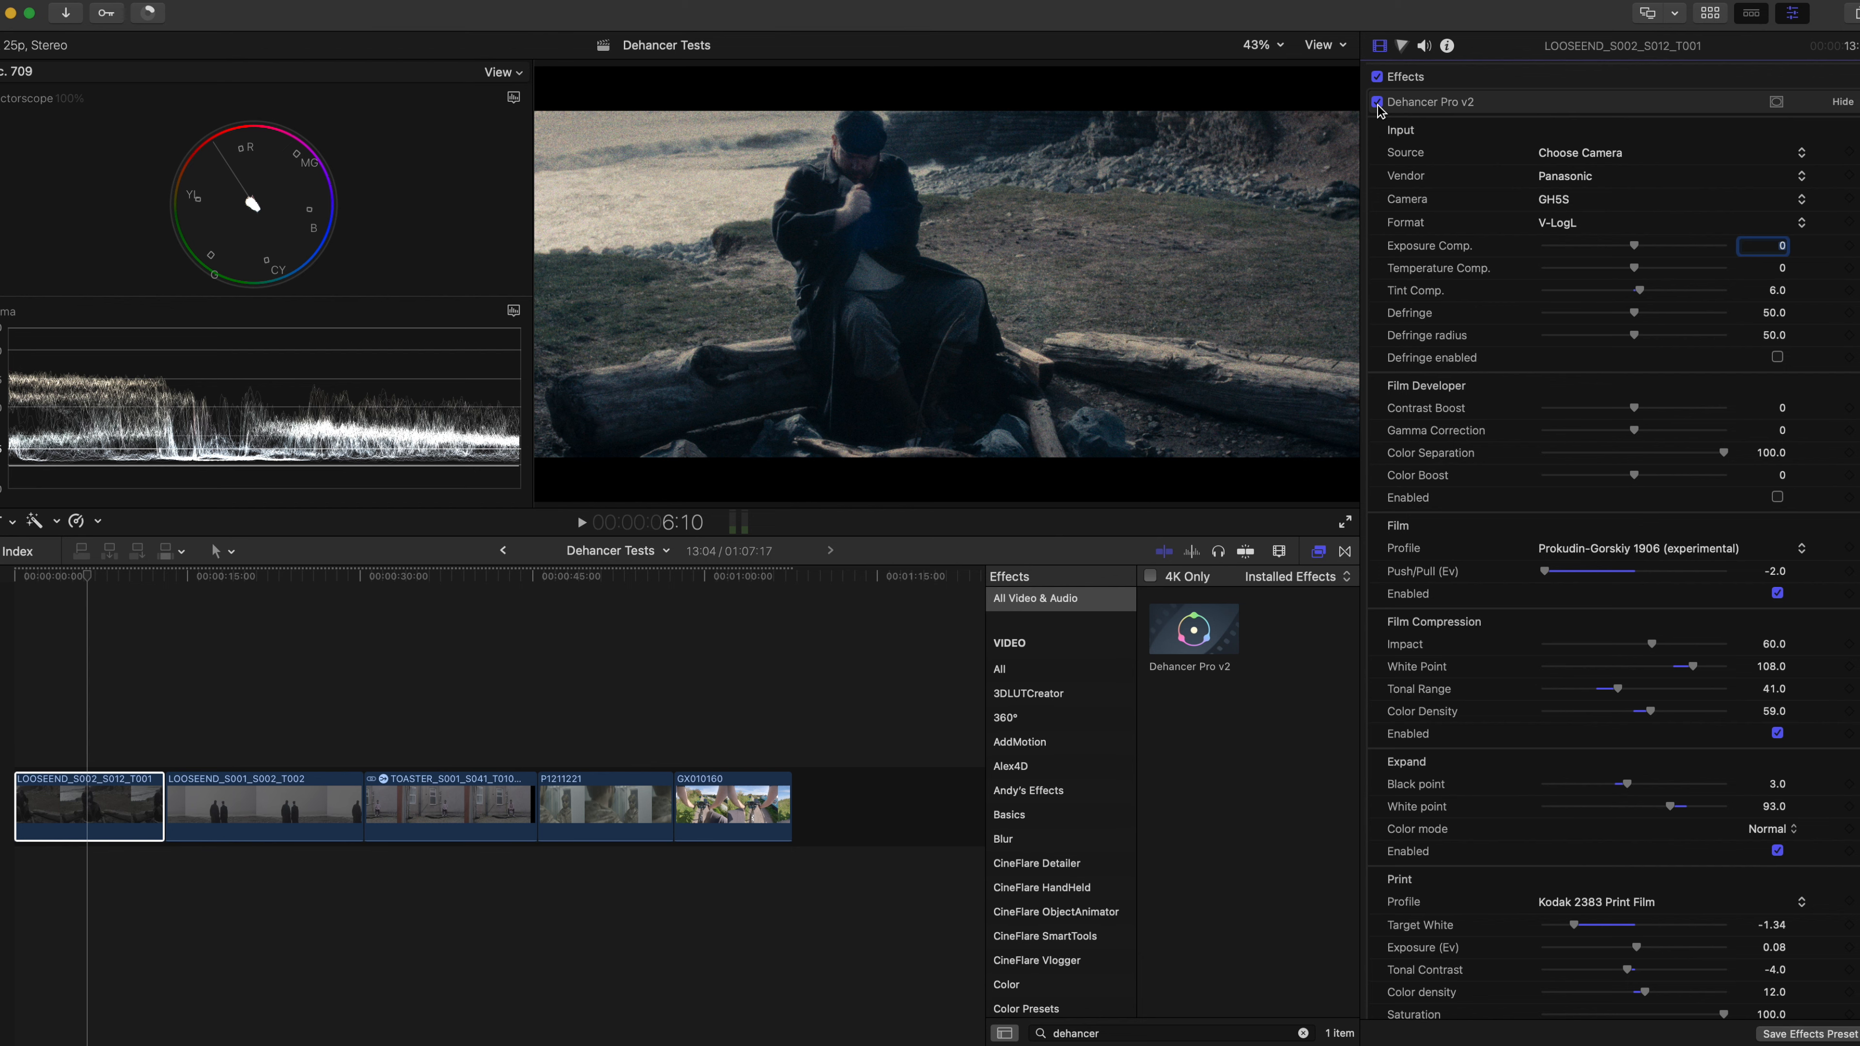
pyautogui.scroll(-20, 1460, 432)
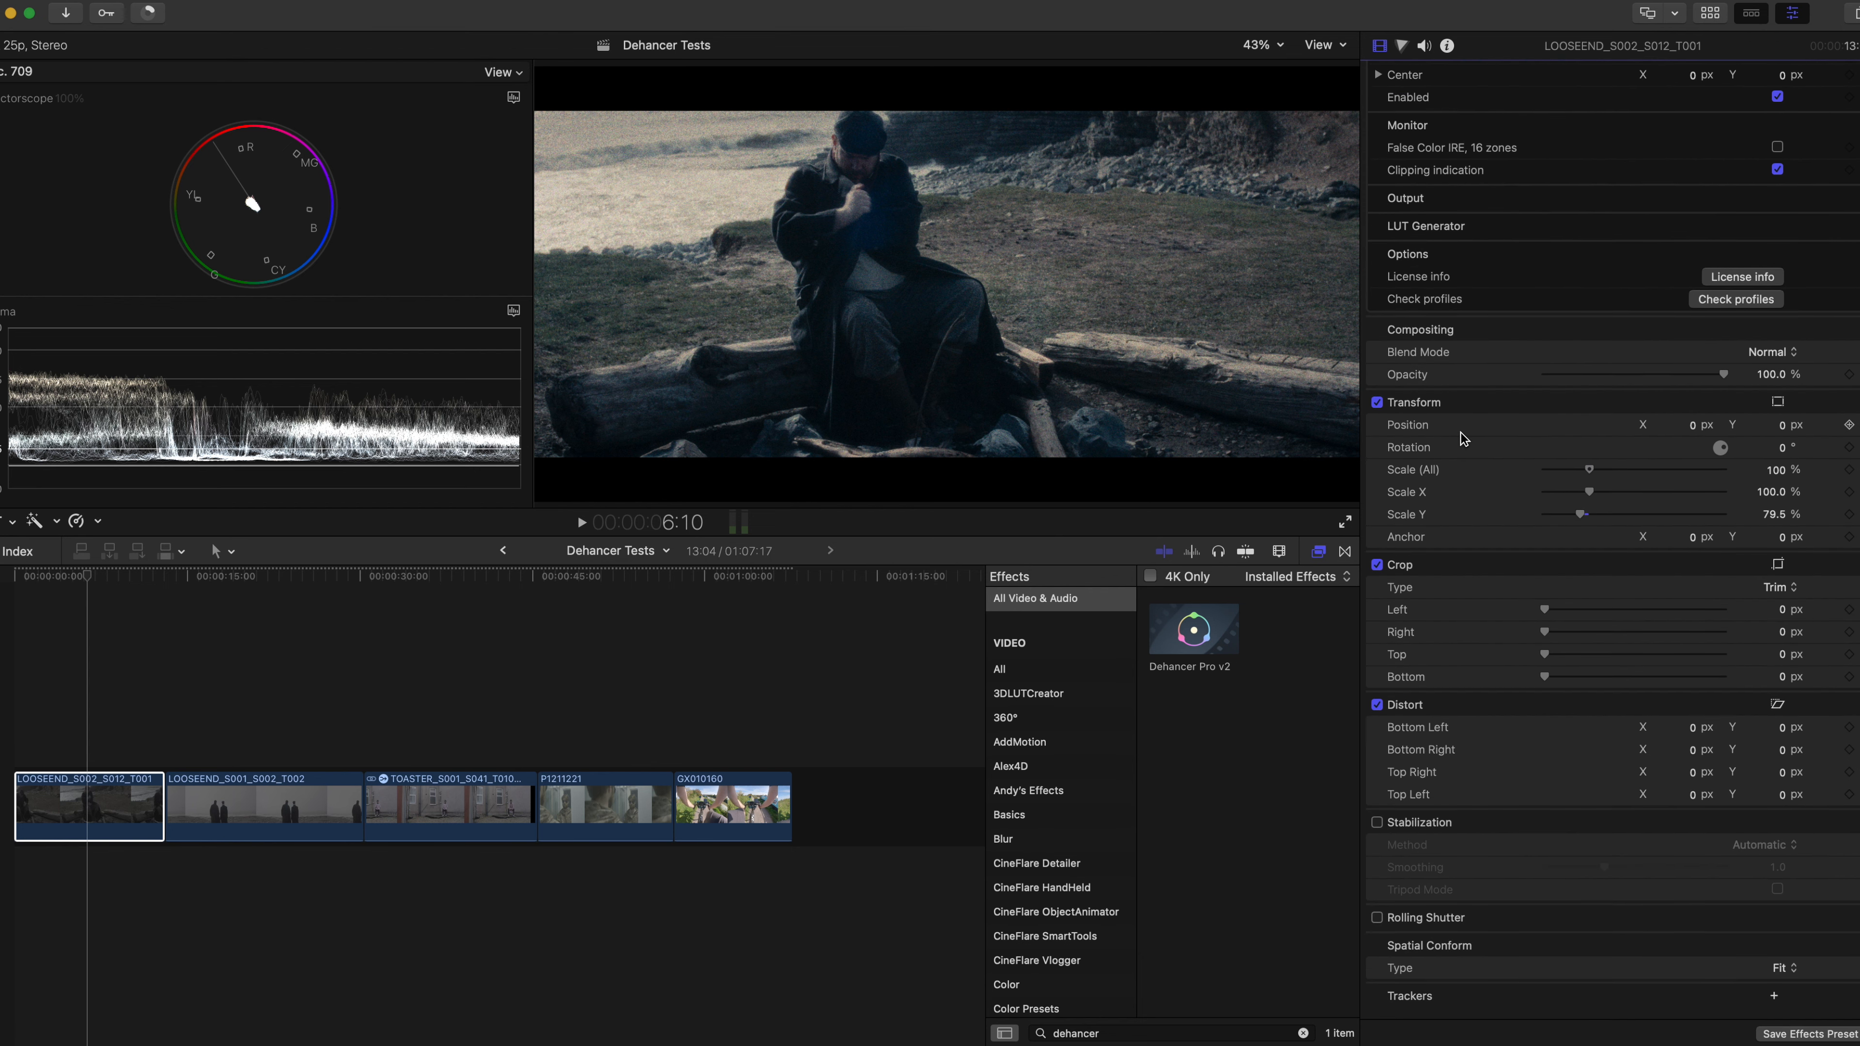
pyautogui.scroll(20, 1460, 433)
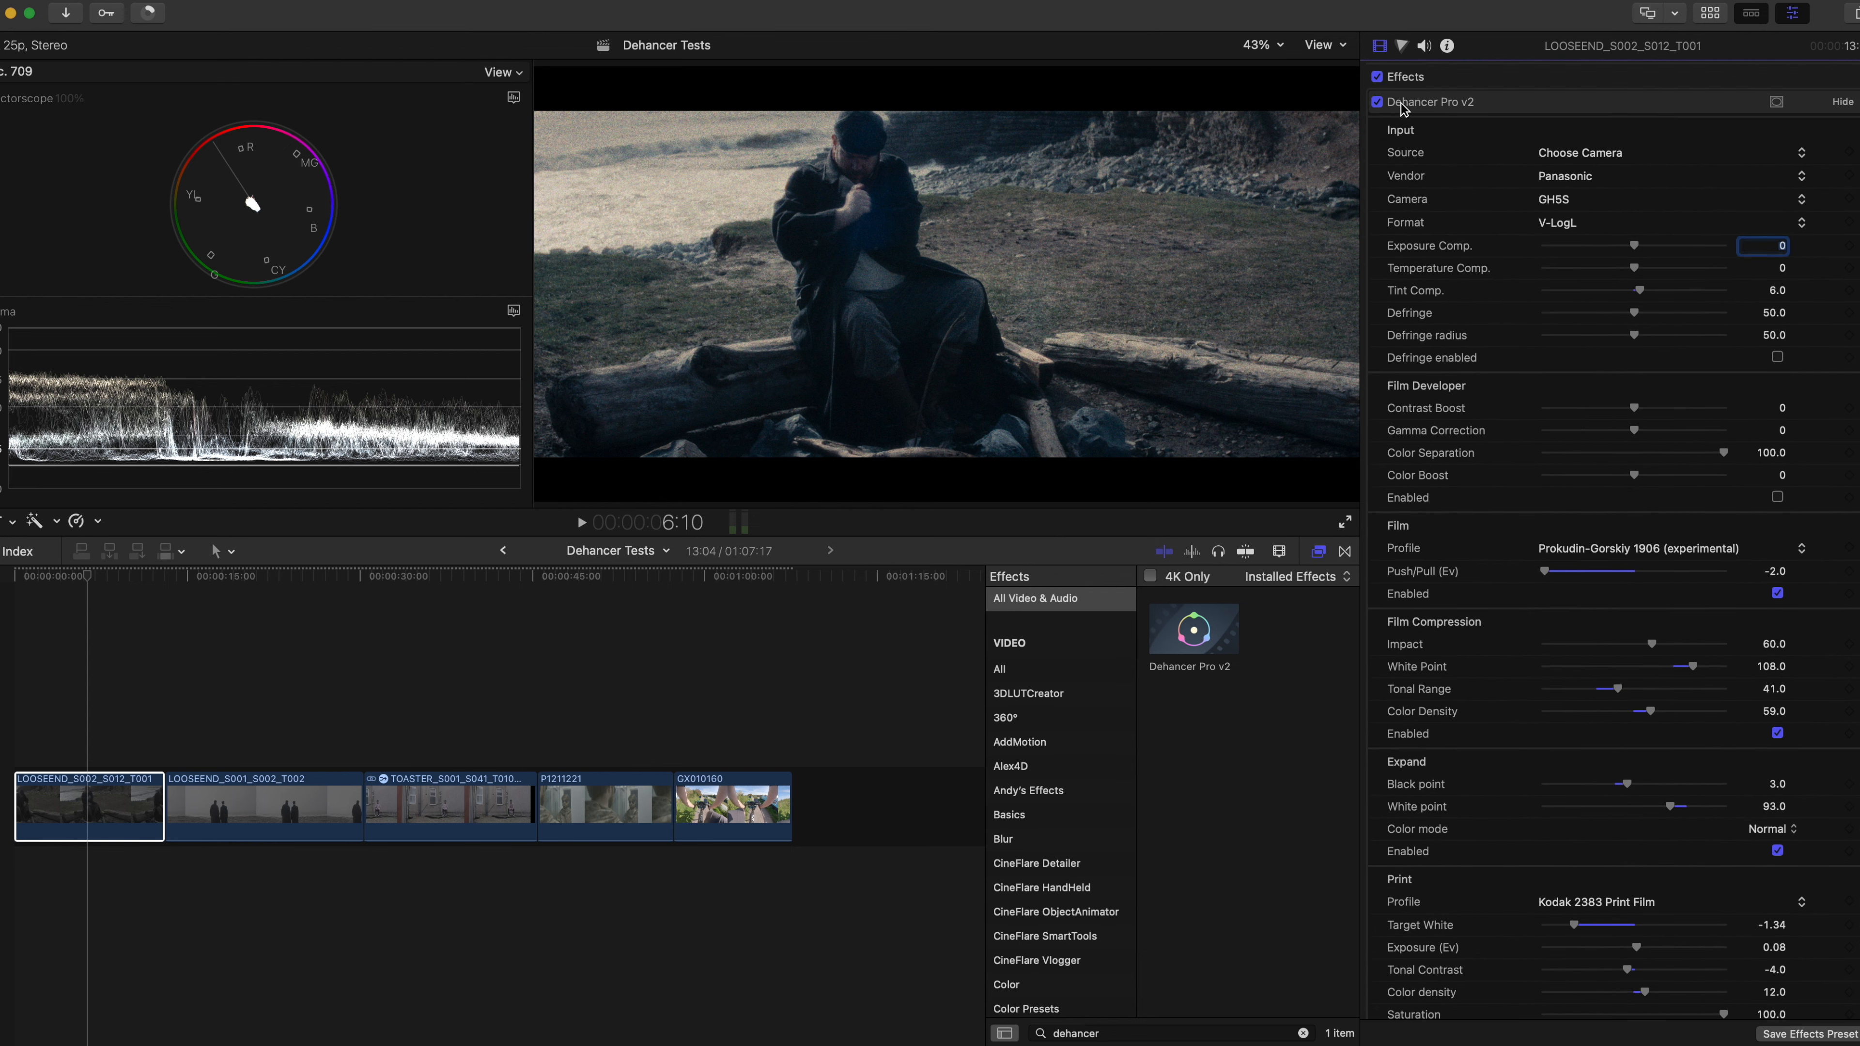
pyautogui.click(1377, 103)
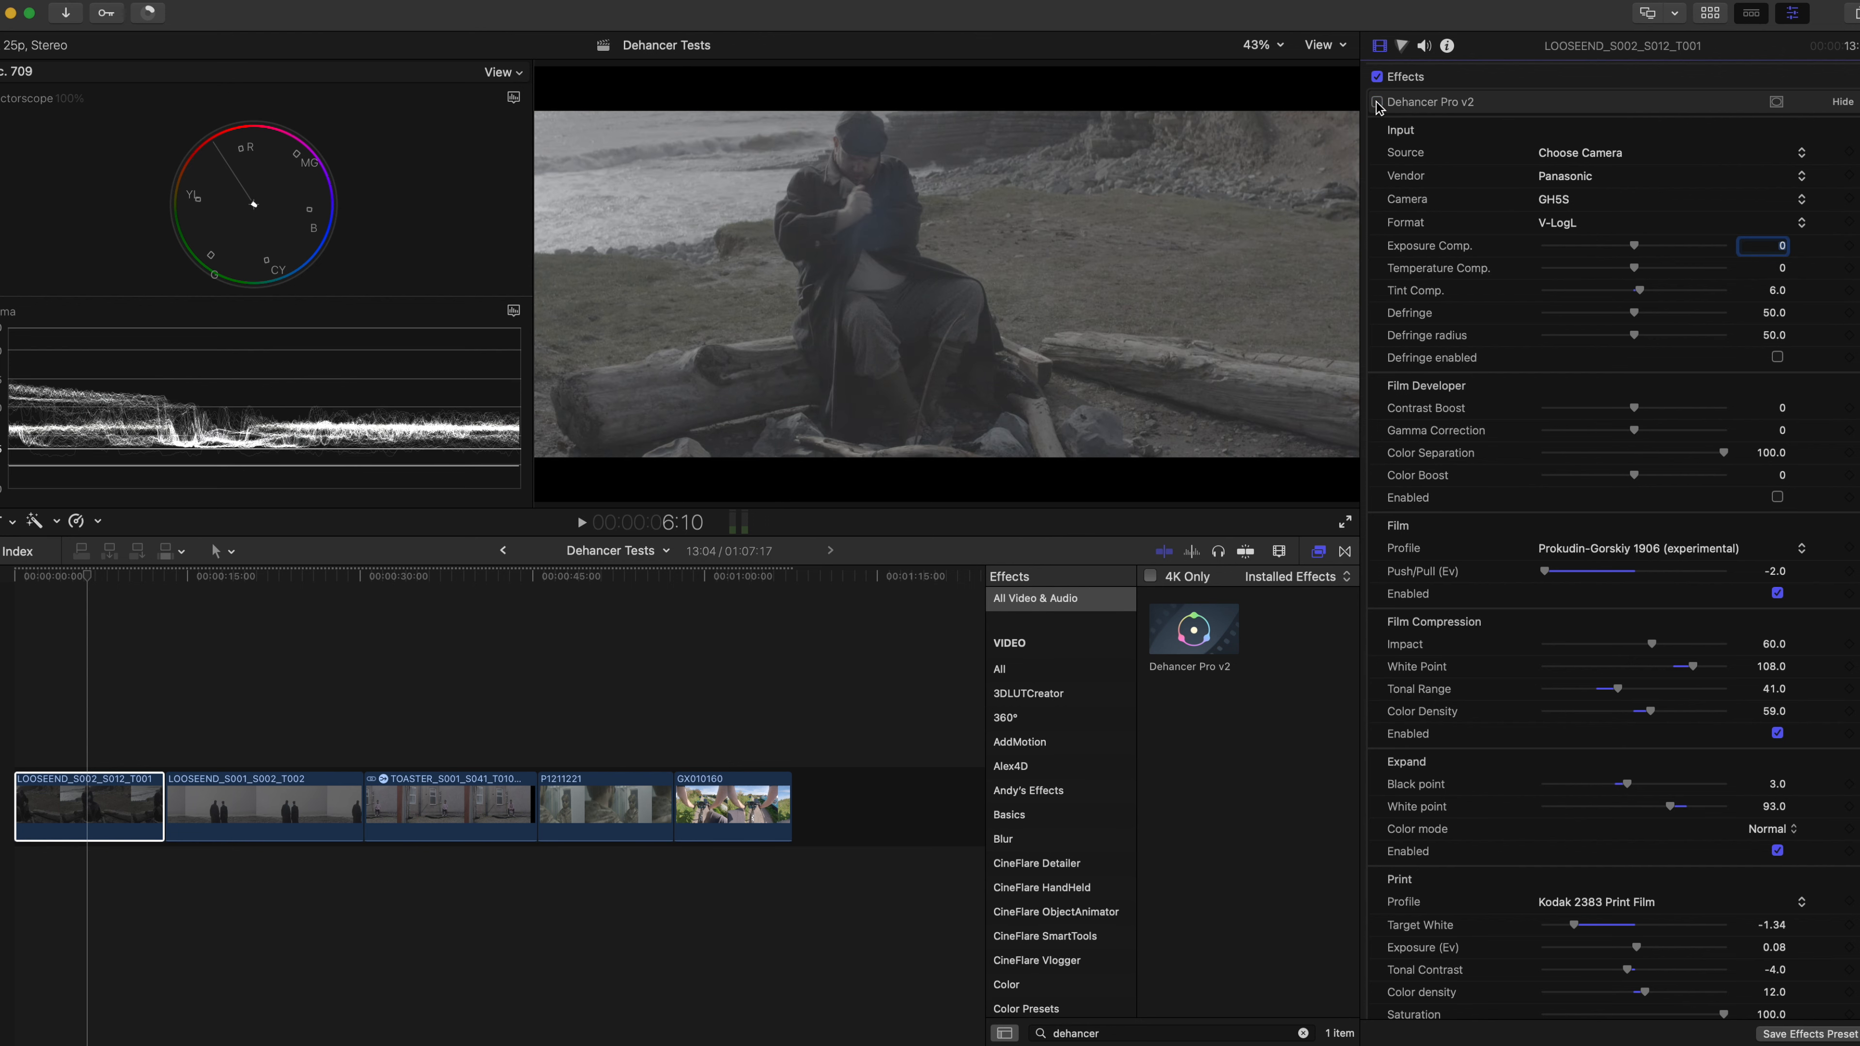
pyautogui.click(1377, 103)
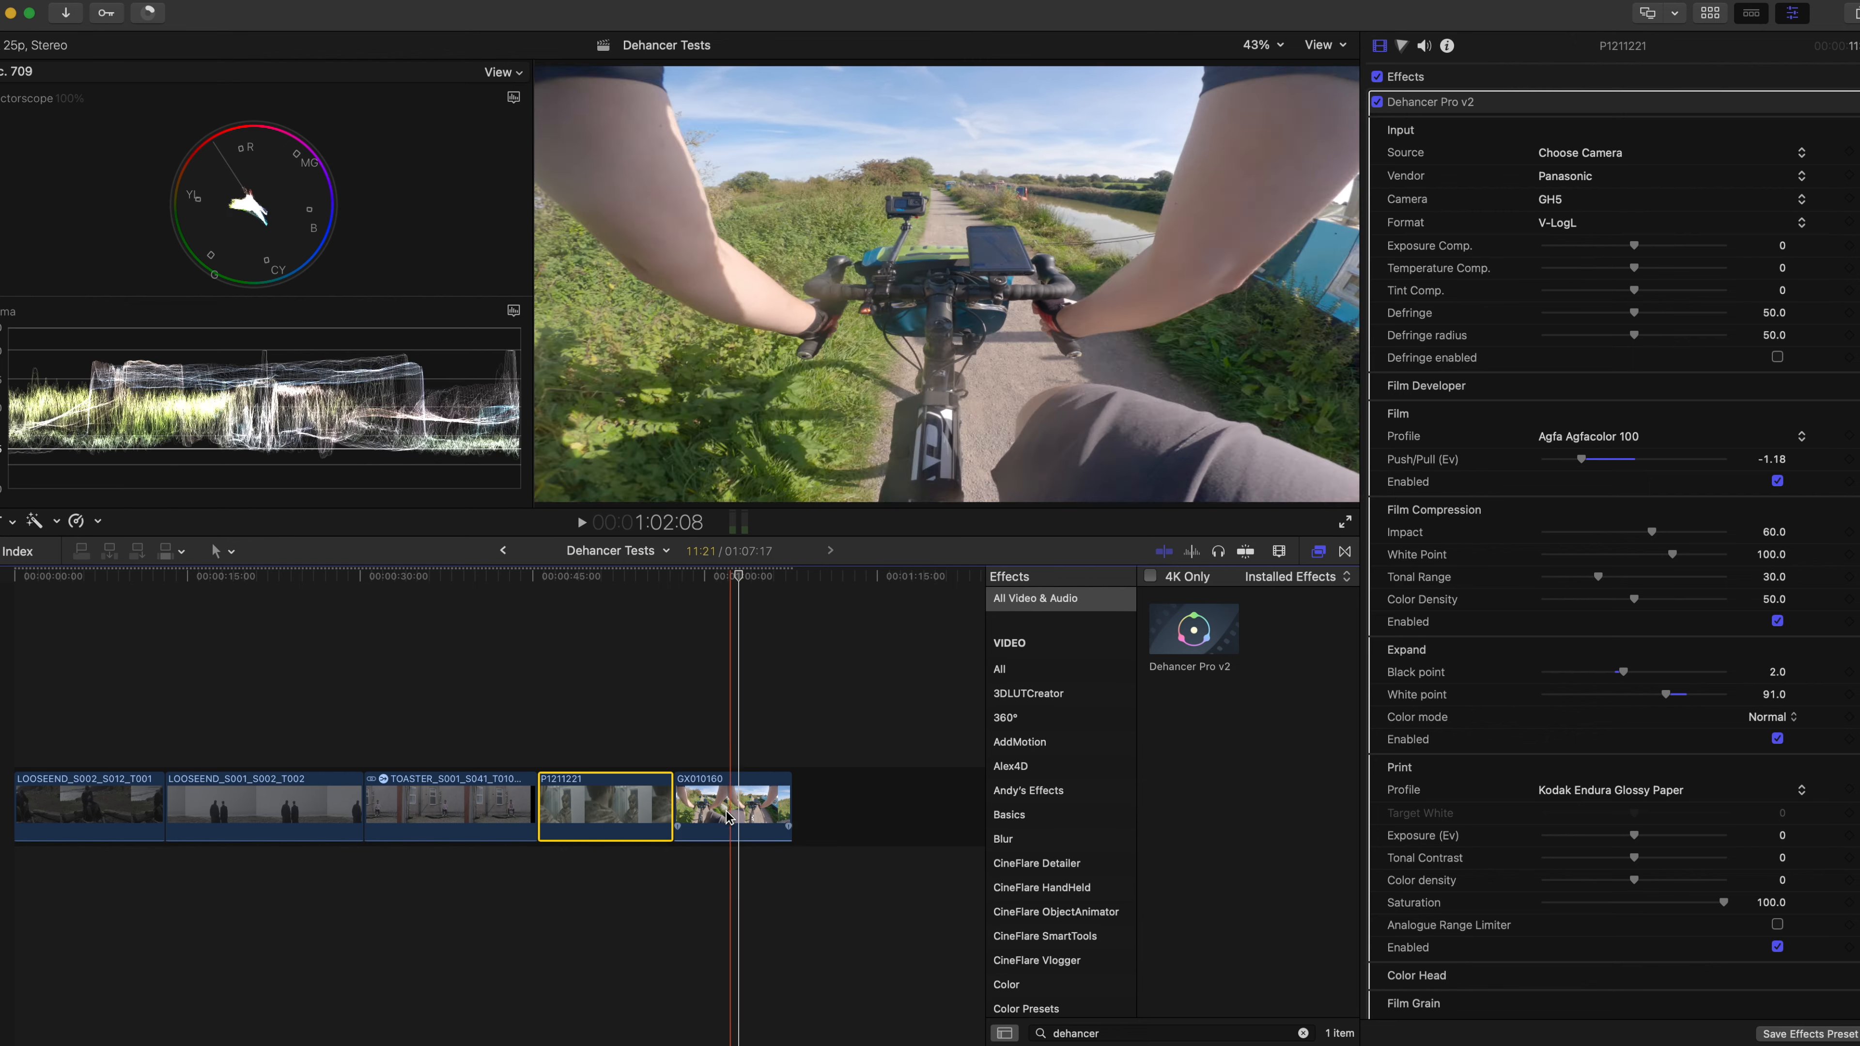
# - Search the effects for "alex" and apply Alex4D Wide Angle Fix to the GX010160 cycling clip
pyautogui.click(728, 817)
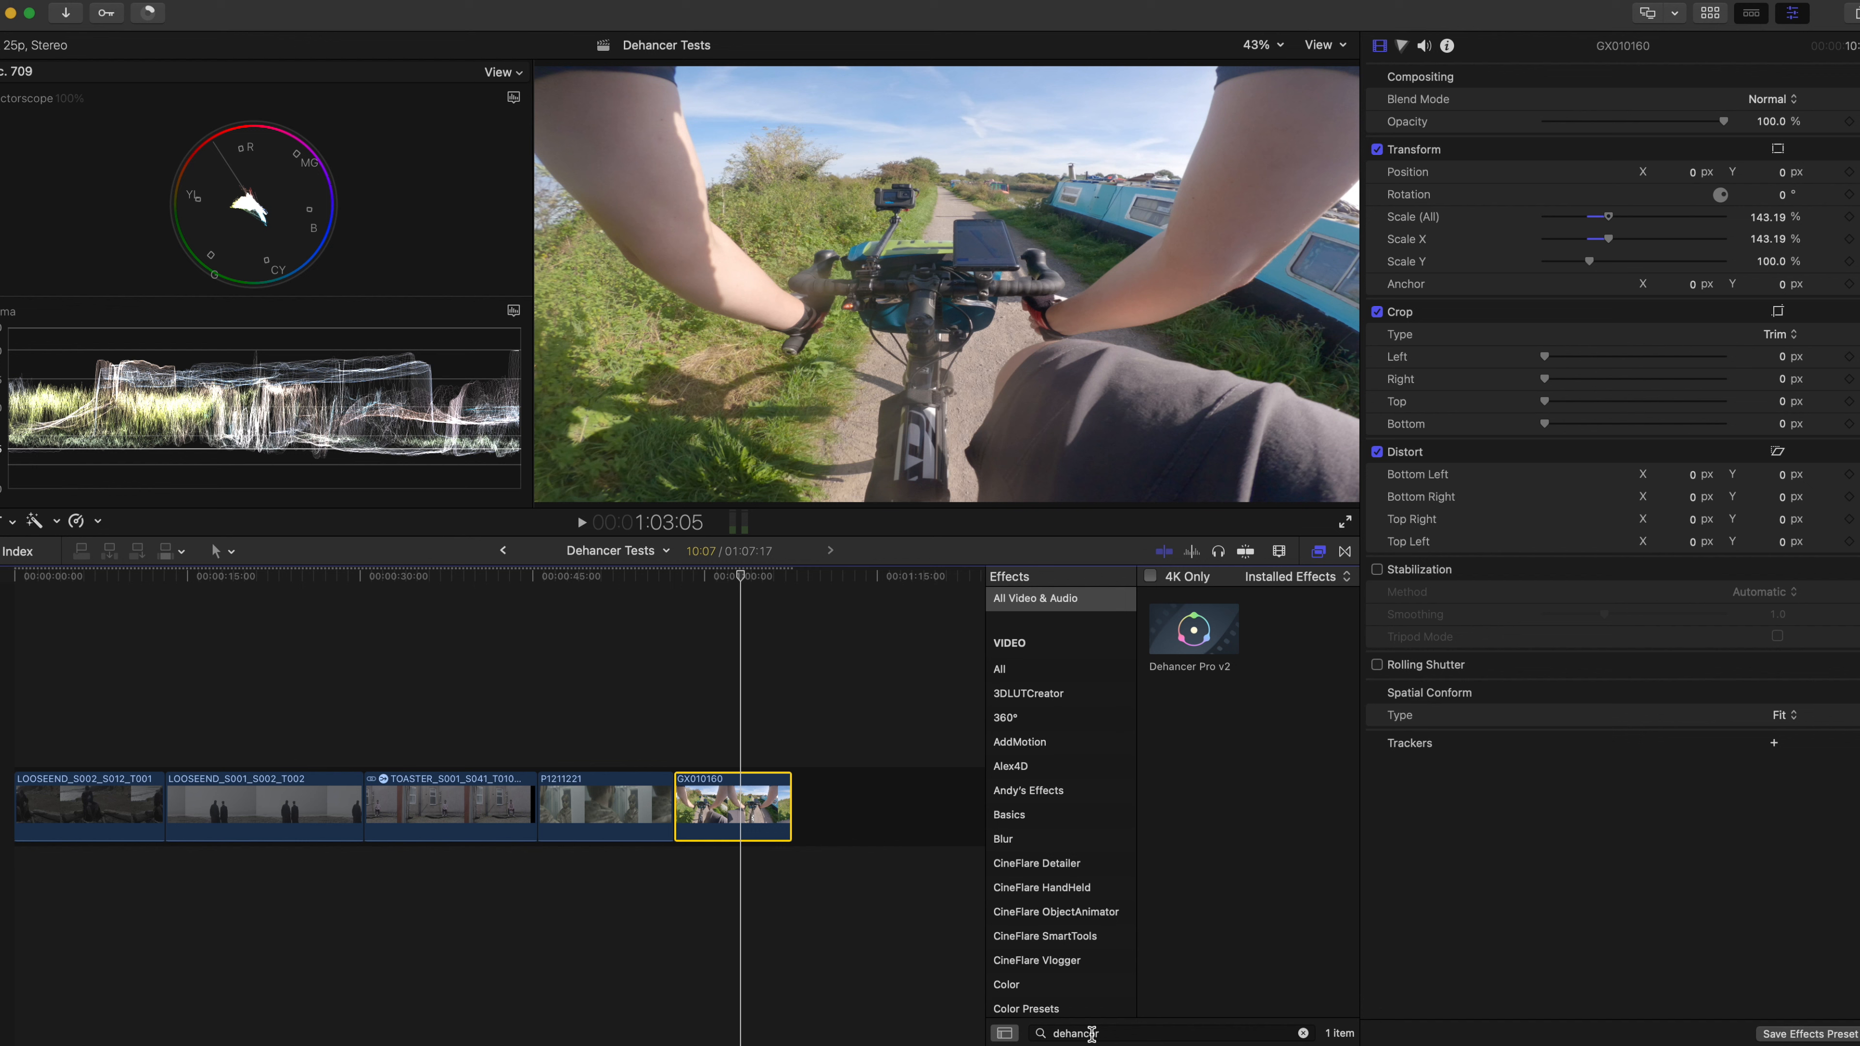
pyautogui.click(1100, 1030)
pyautogui.doubleClick(1100, 1029)
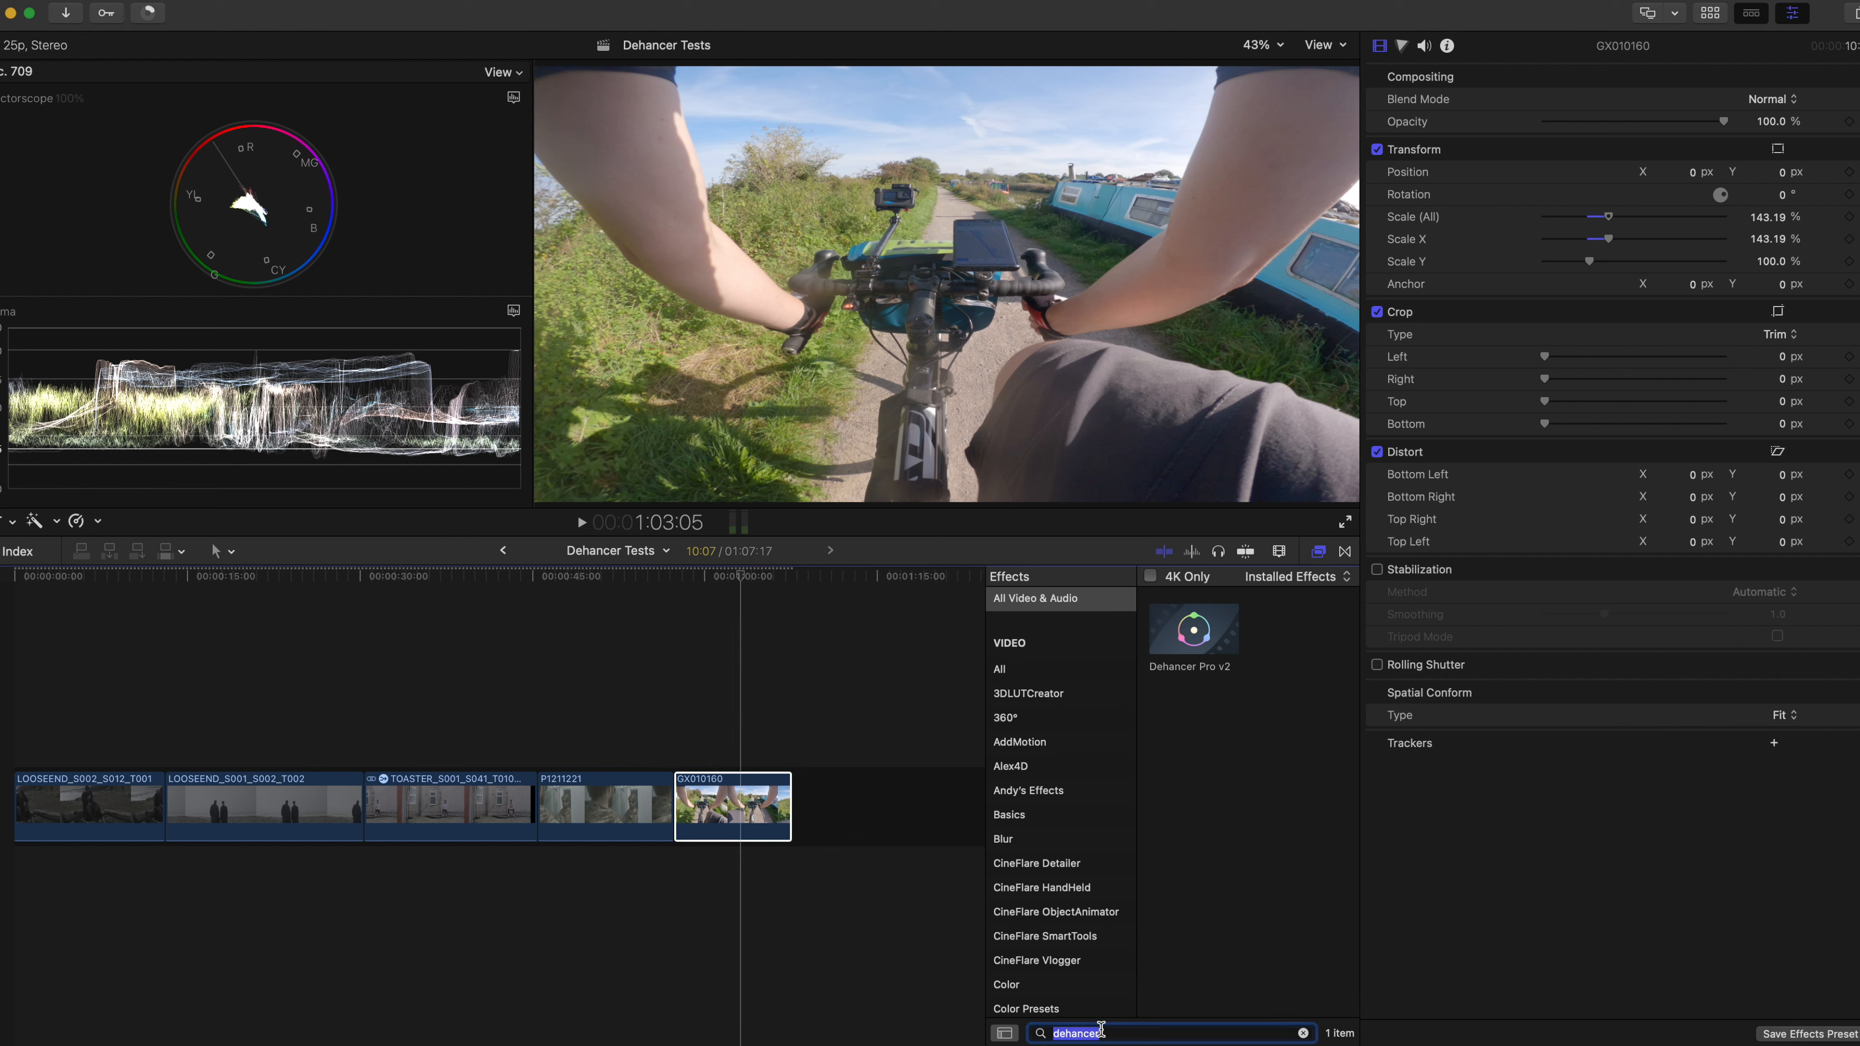
pyautogui.write('alex')
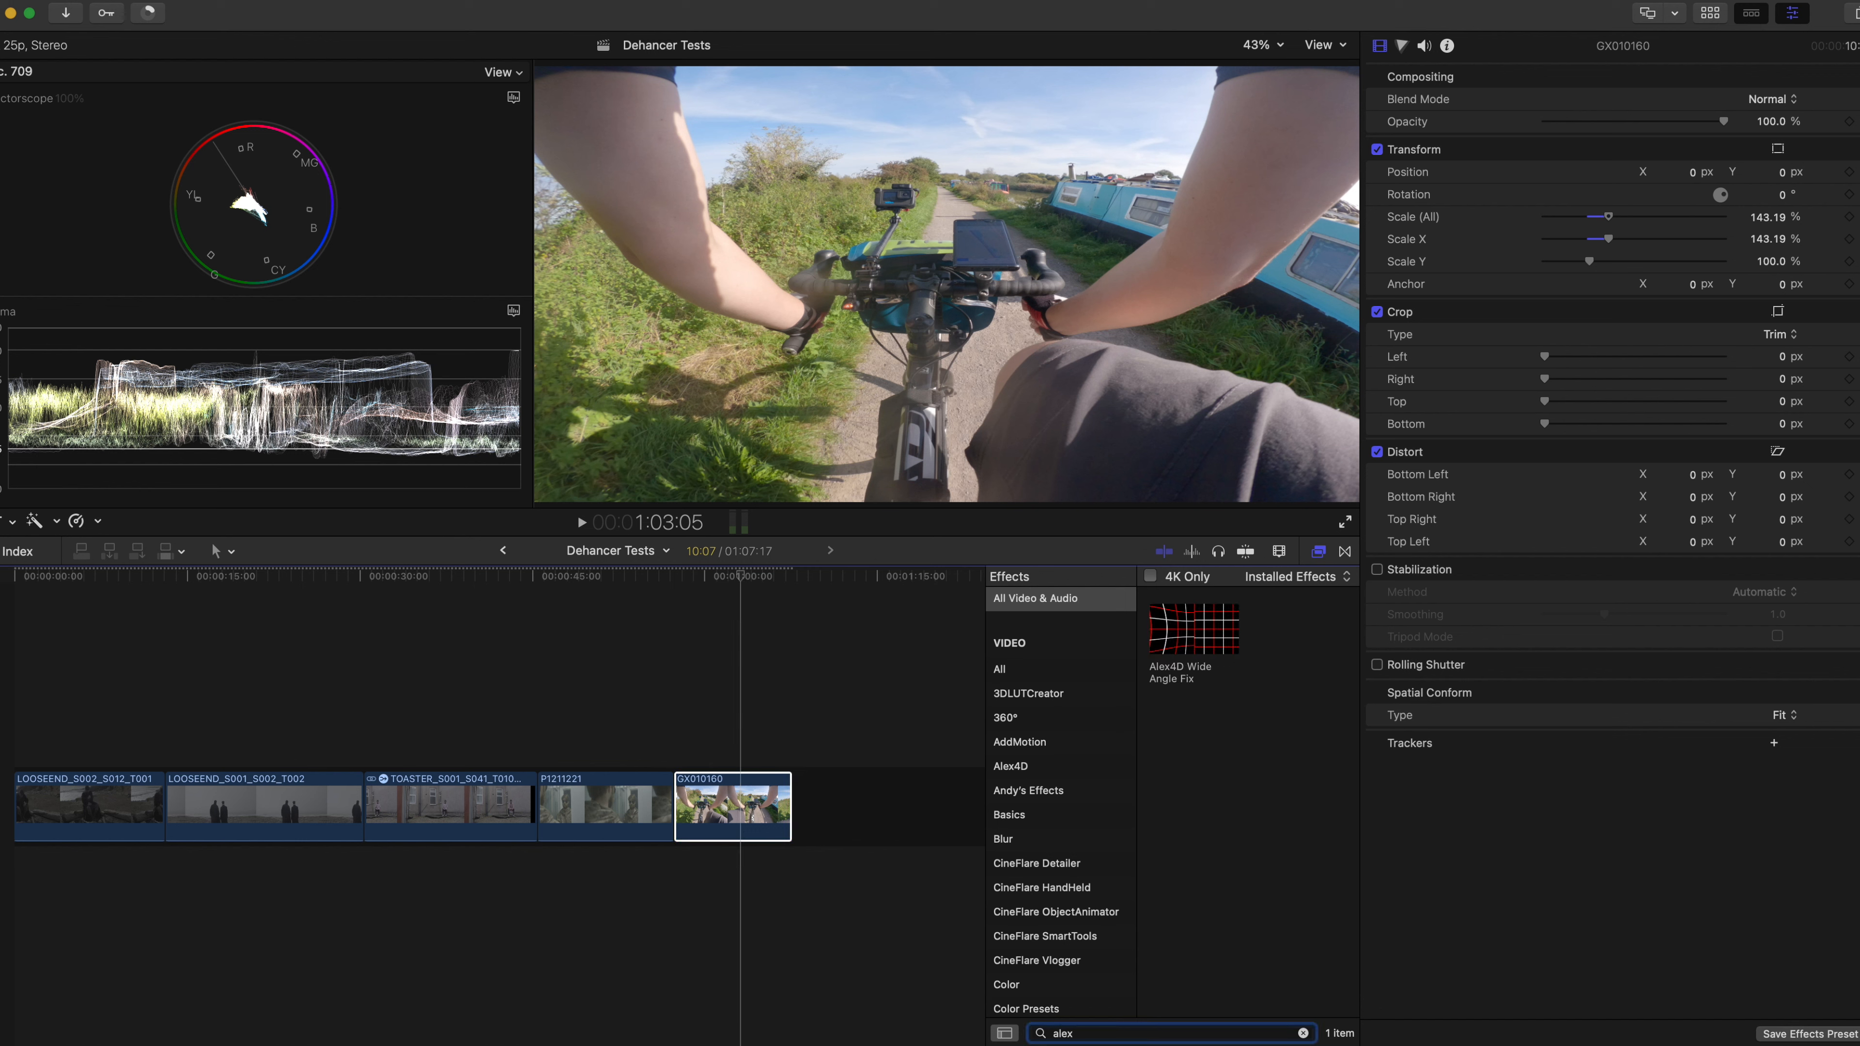
pyautogui.moveTo(1204, 630); pyautogui.dragTo(768, 798)
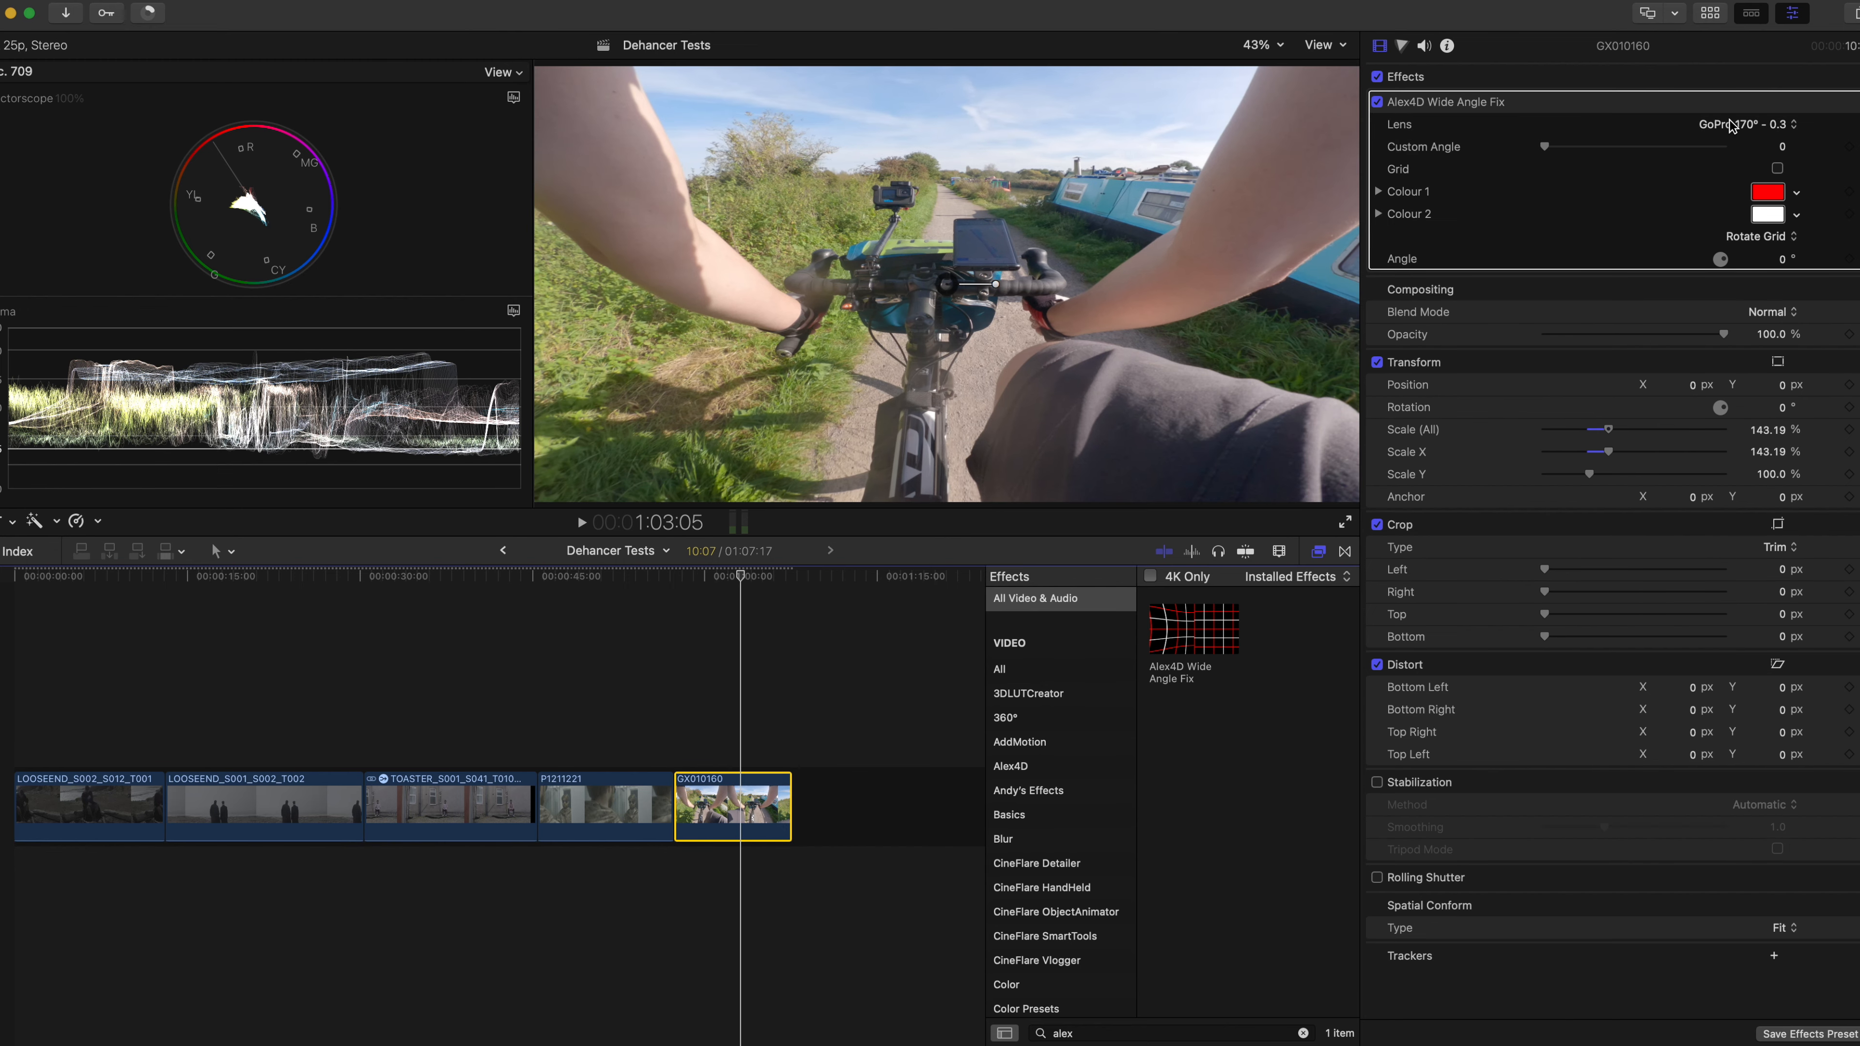
# - Keep the fix's lens at GoPro 170° - 0.3 and apply a second Alex4D Wide Angle Fix to the cycling clip
pyautogui.click(1732, 124)
pyautogui.click(1772, 127)
pyautogui.moveTo(1206, 639); pyautogui.dragTo(769, 805)
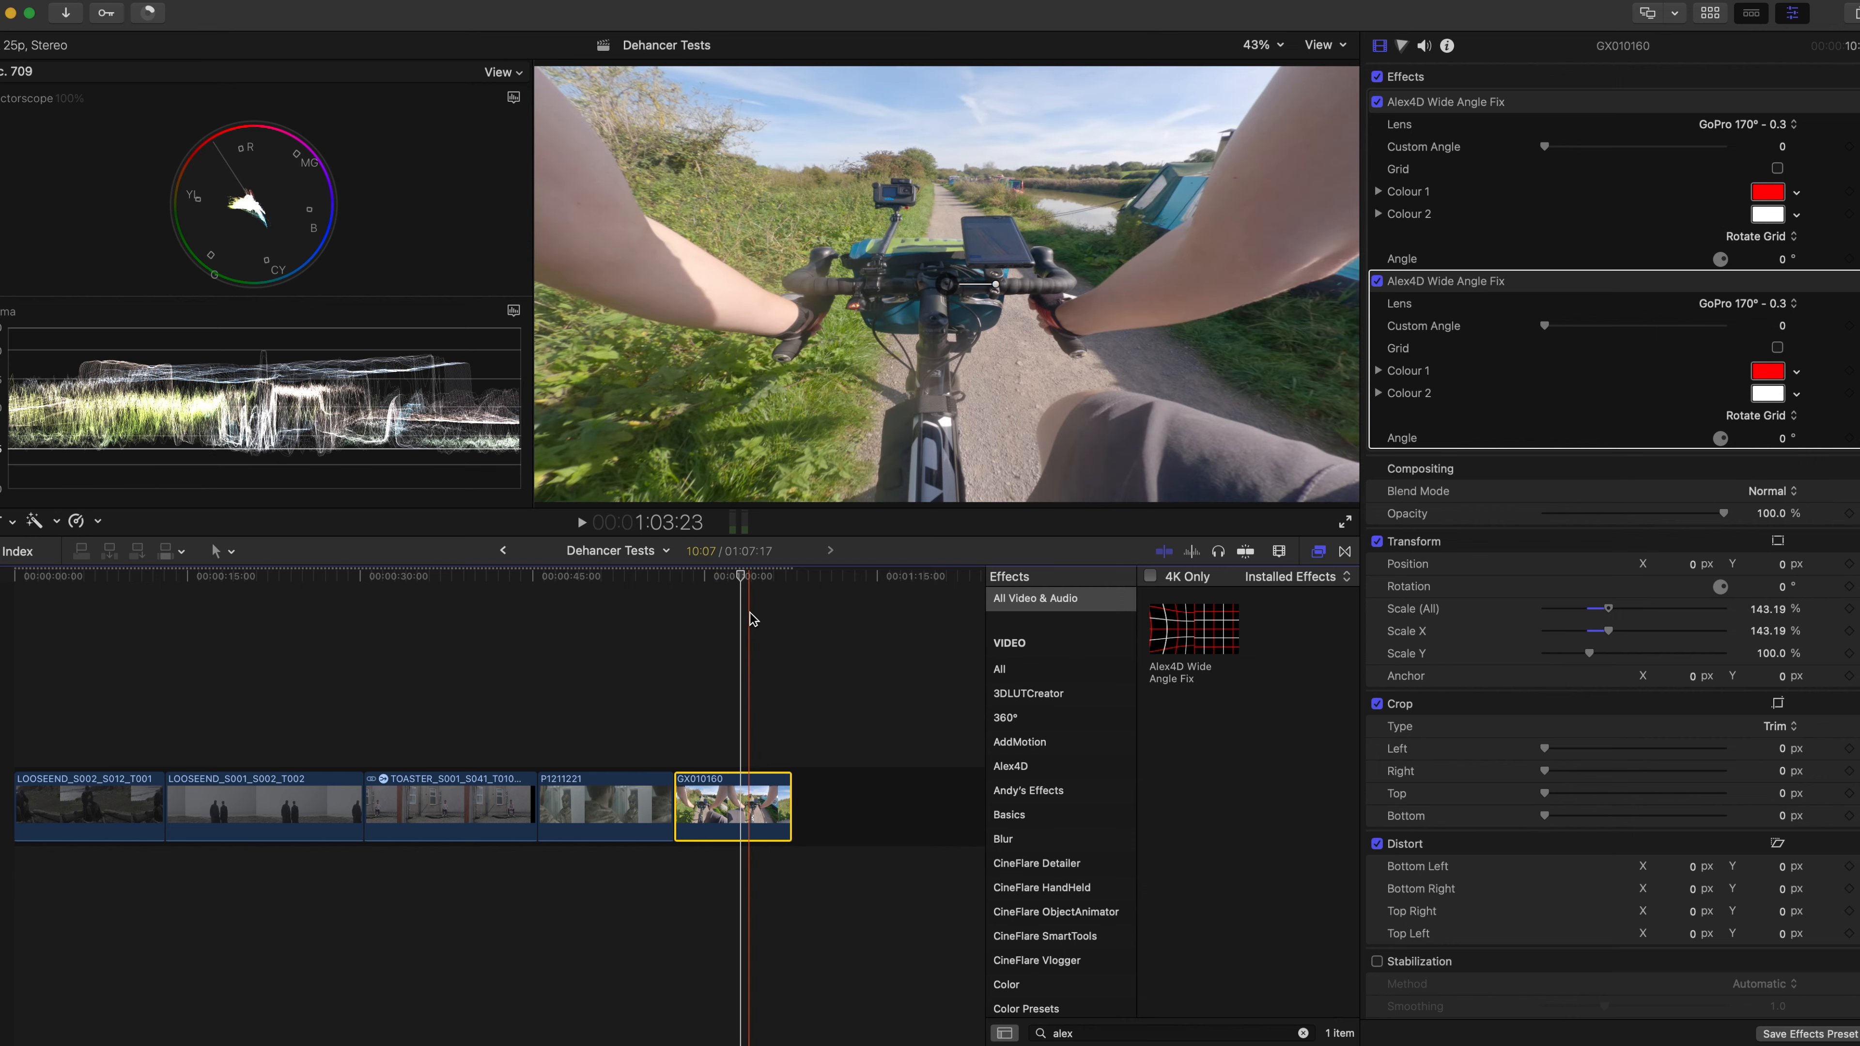
# - Compare the cycling clip with all its effects switched off and on
pyautogui.click(1376, 76)
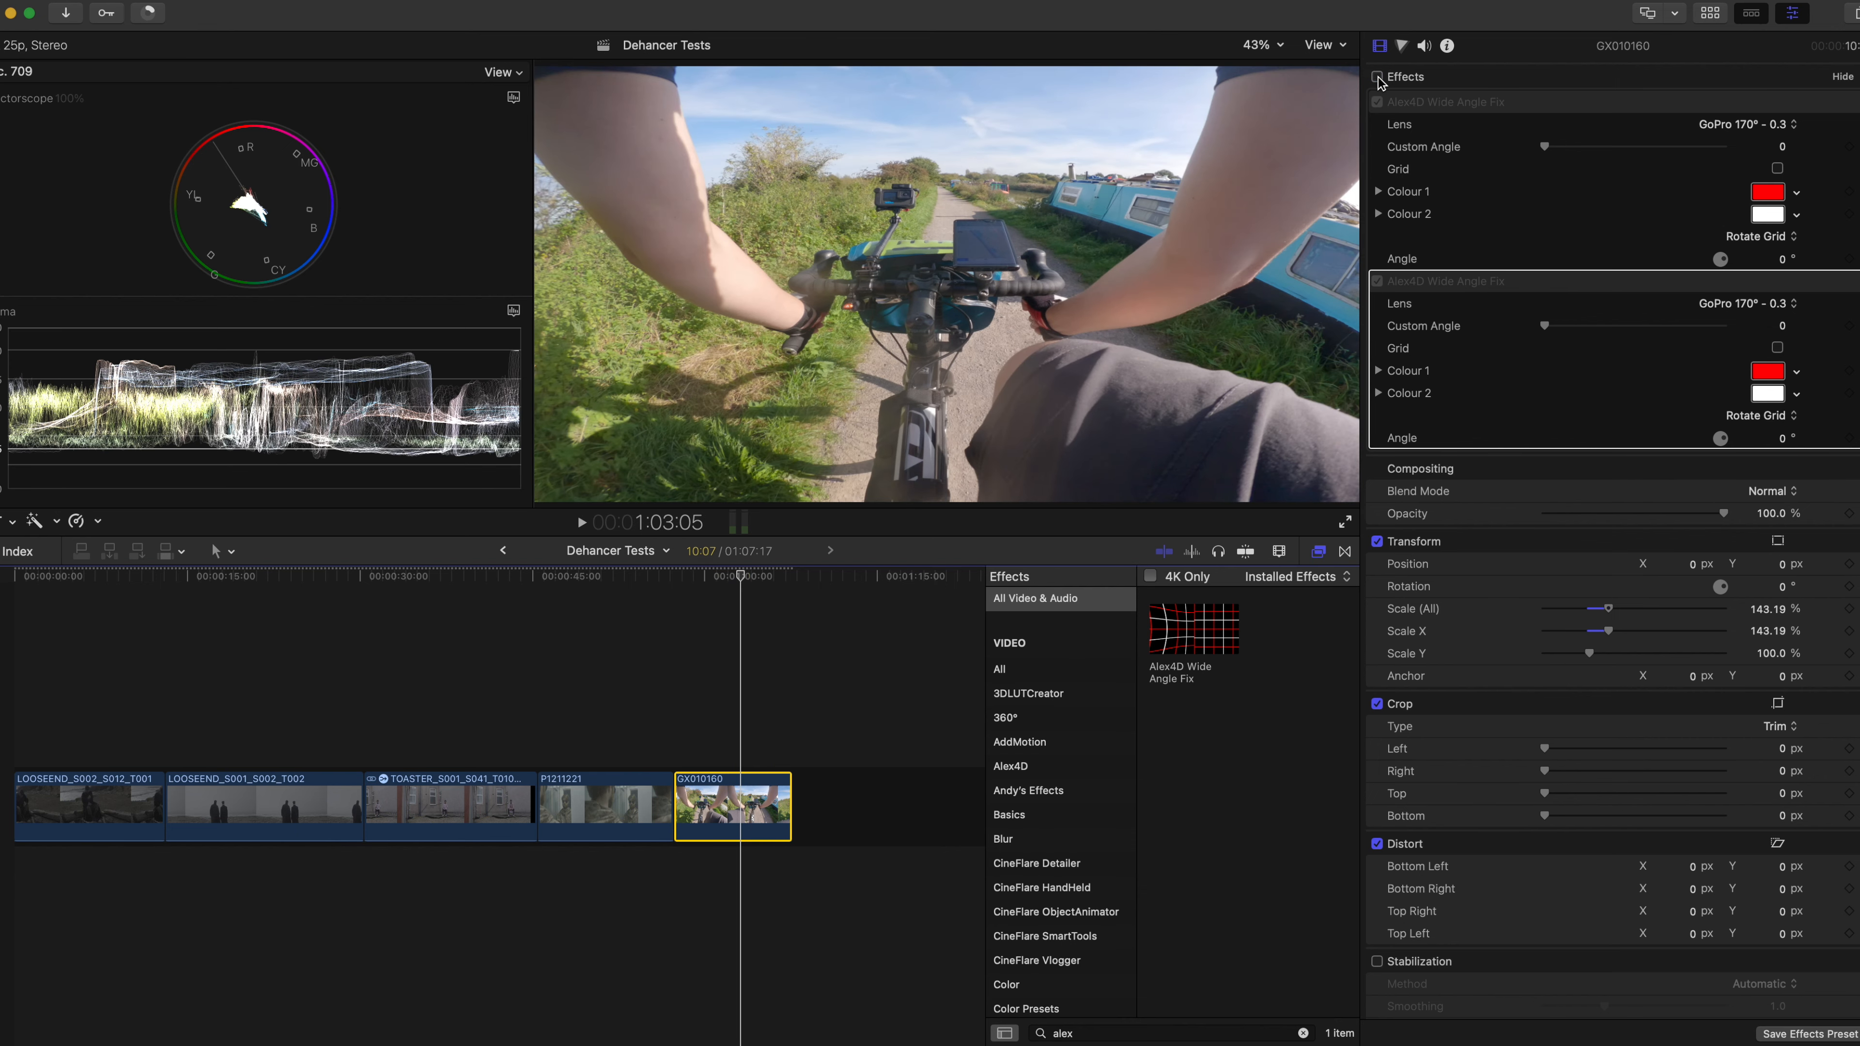
pyautogui.click(1376, 76)
pyautogui.click(1377, 77)
pyautogui.click(1377, 77)
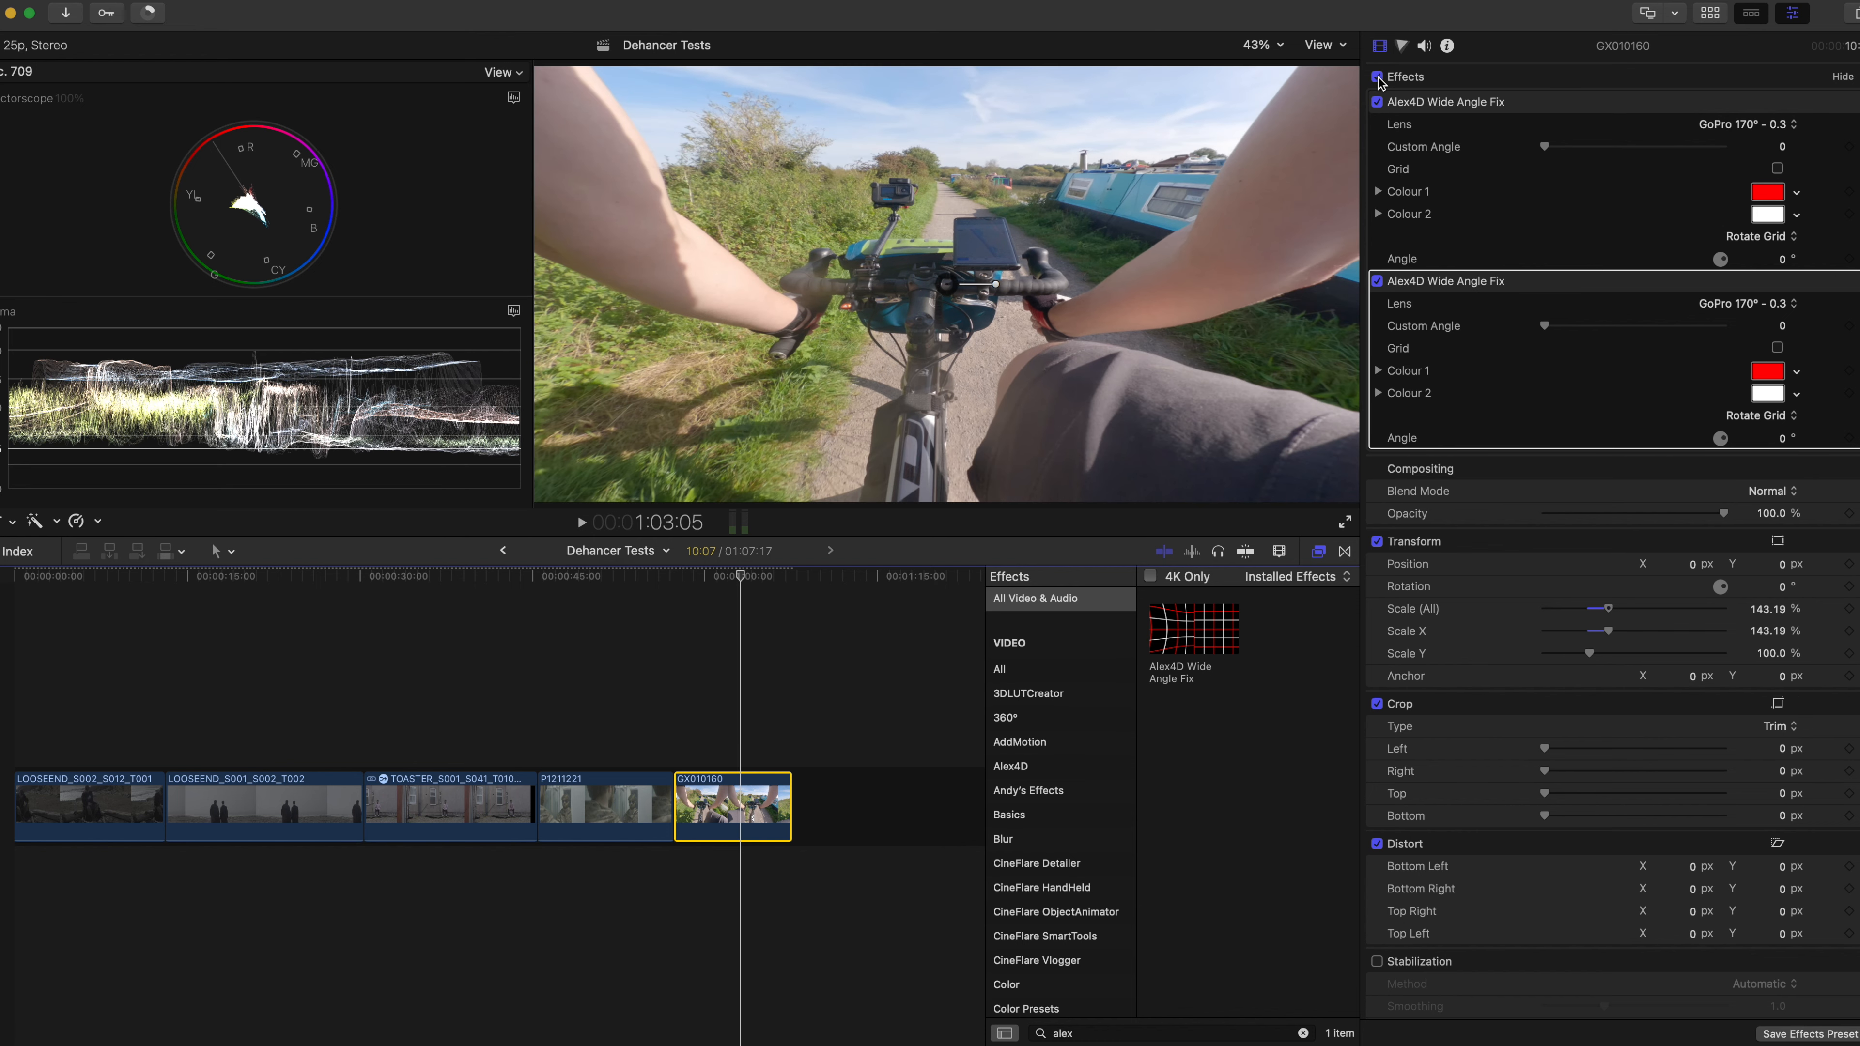
# - Apply Dehancer Pro v2 to the GX010160 clip and change its film profile to Kodak Portra 160
pyautogui.click(1135, 1033)
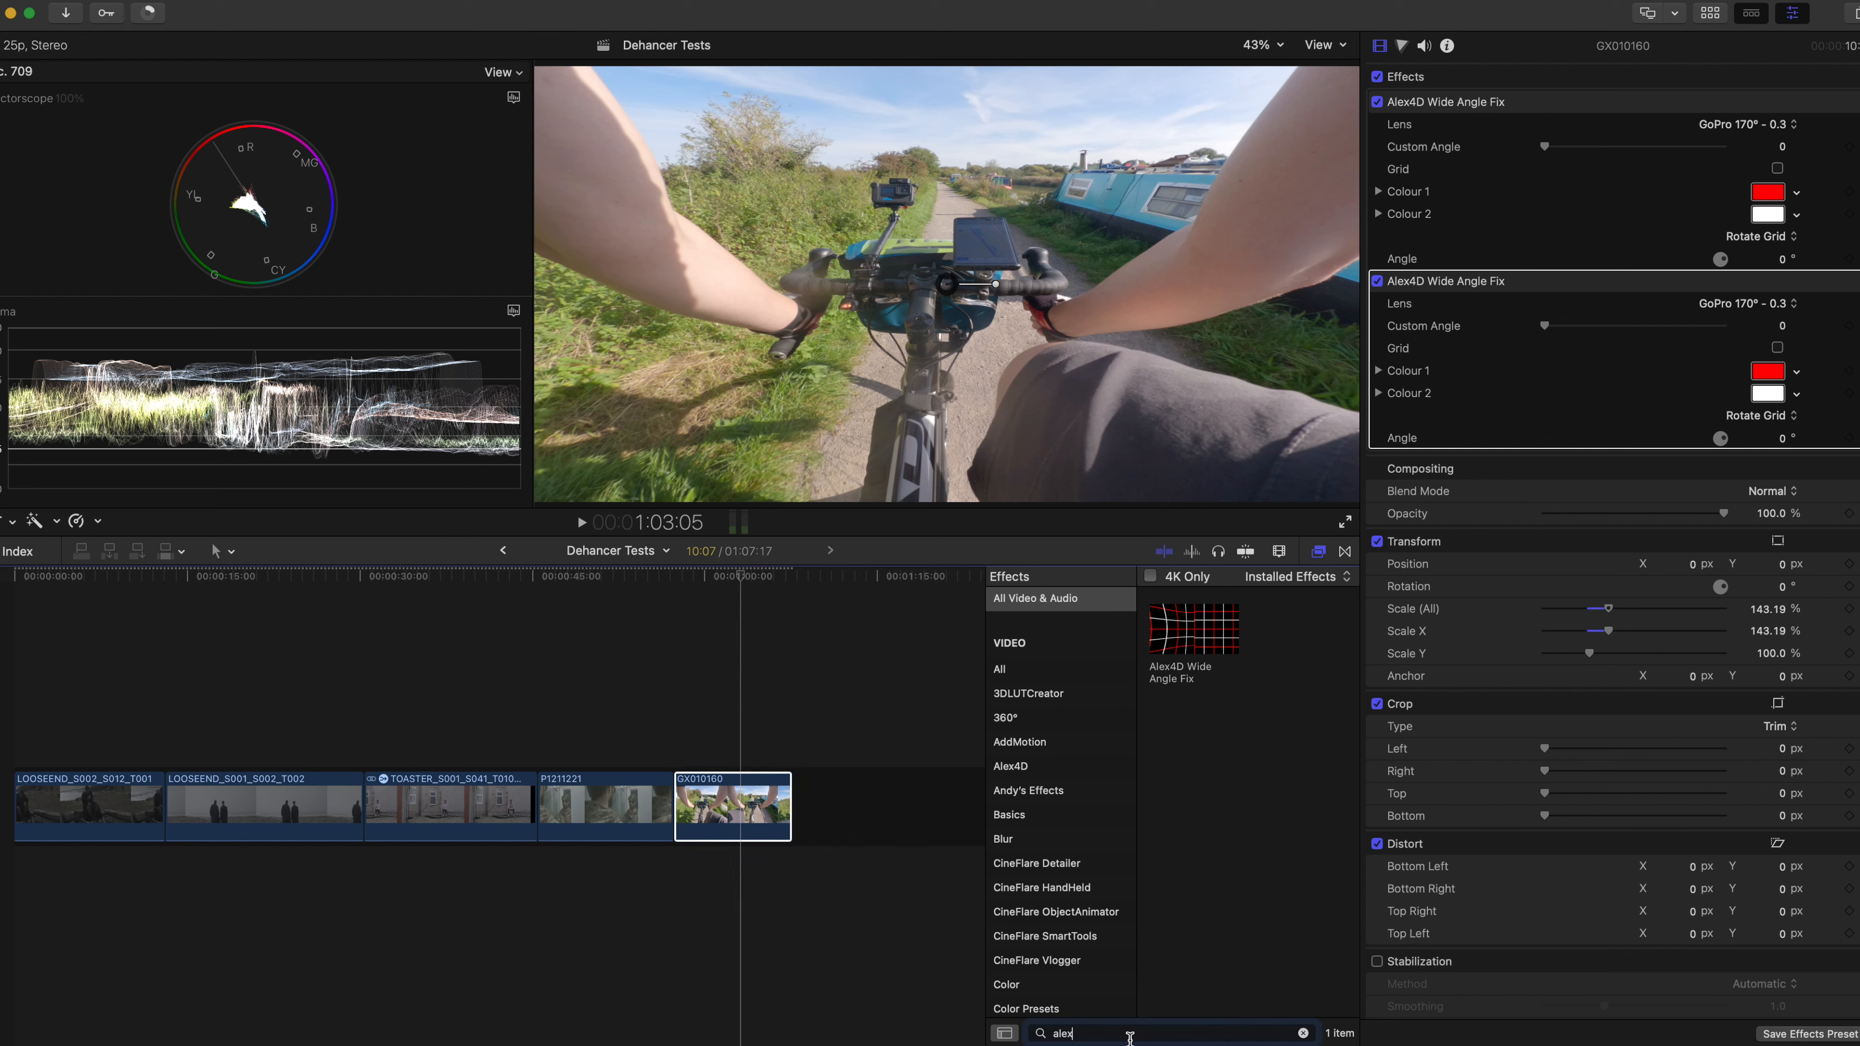
pyautogui.write('dehance')
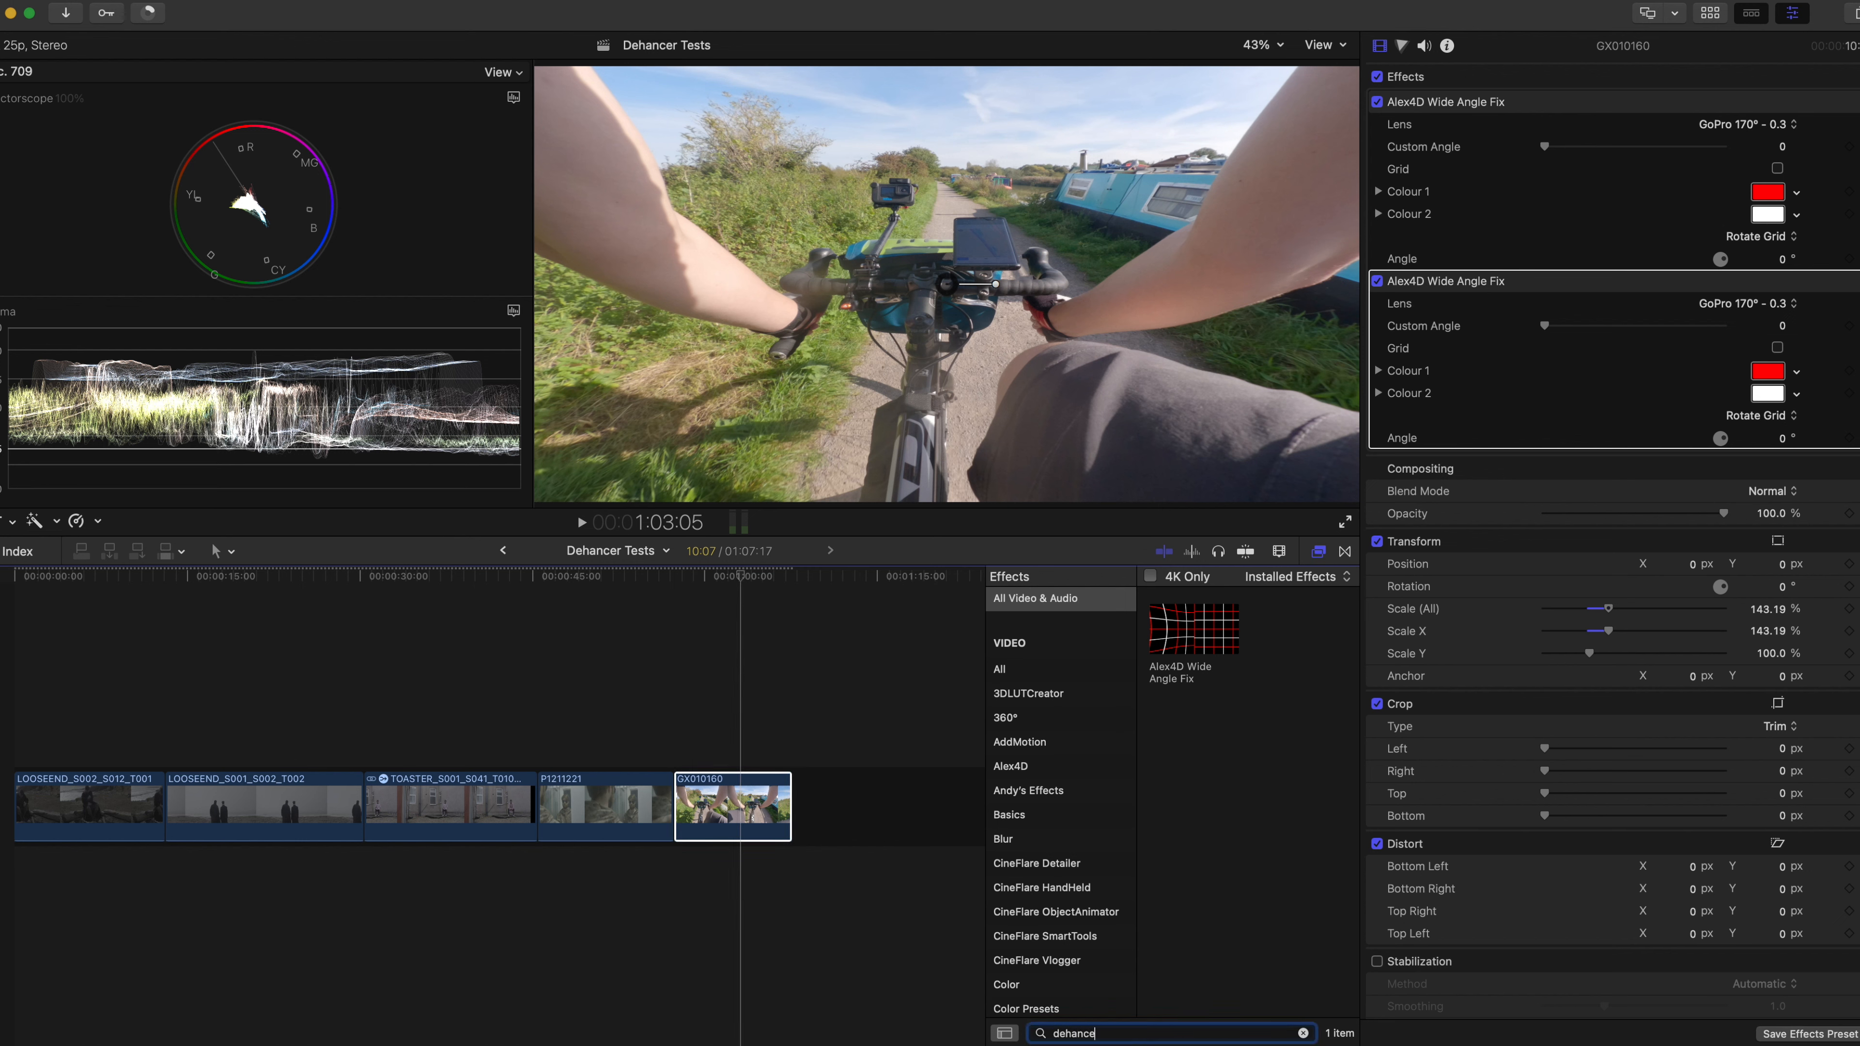
pyautogui.write('r')
pyautogui.moveTo(1195, 638); pyautogui.dragTo(750, 814)
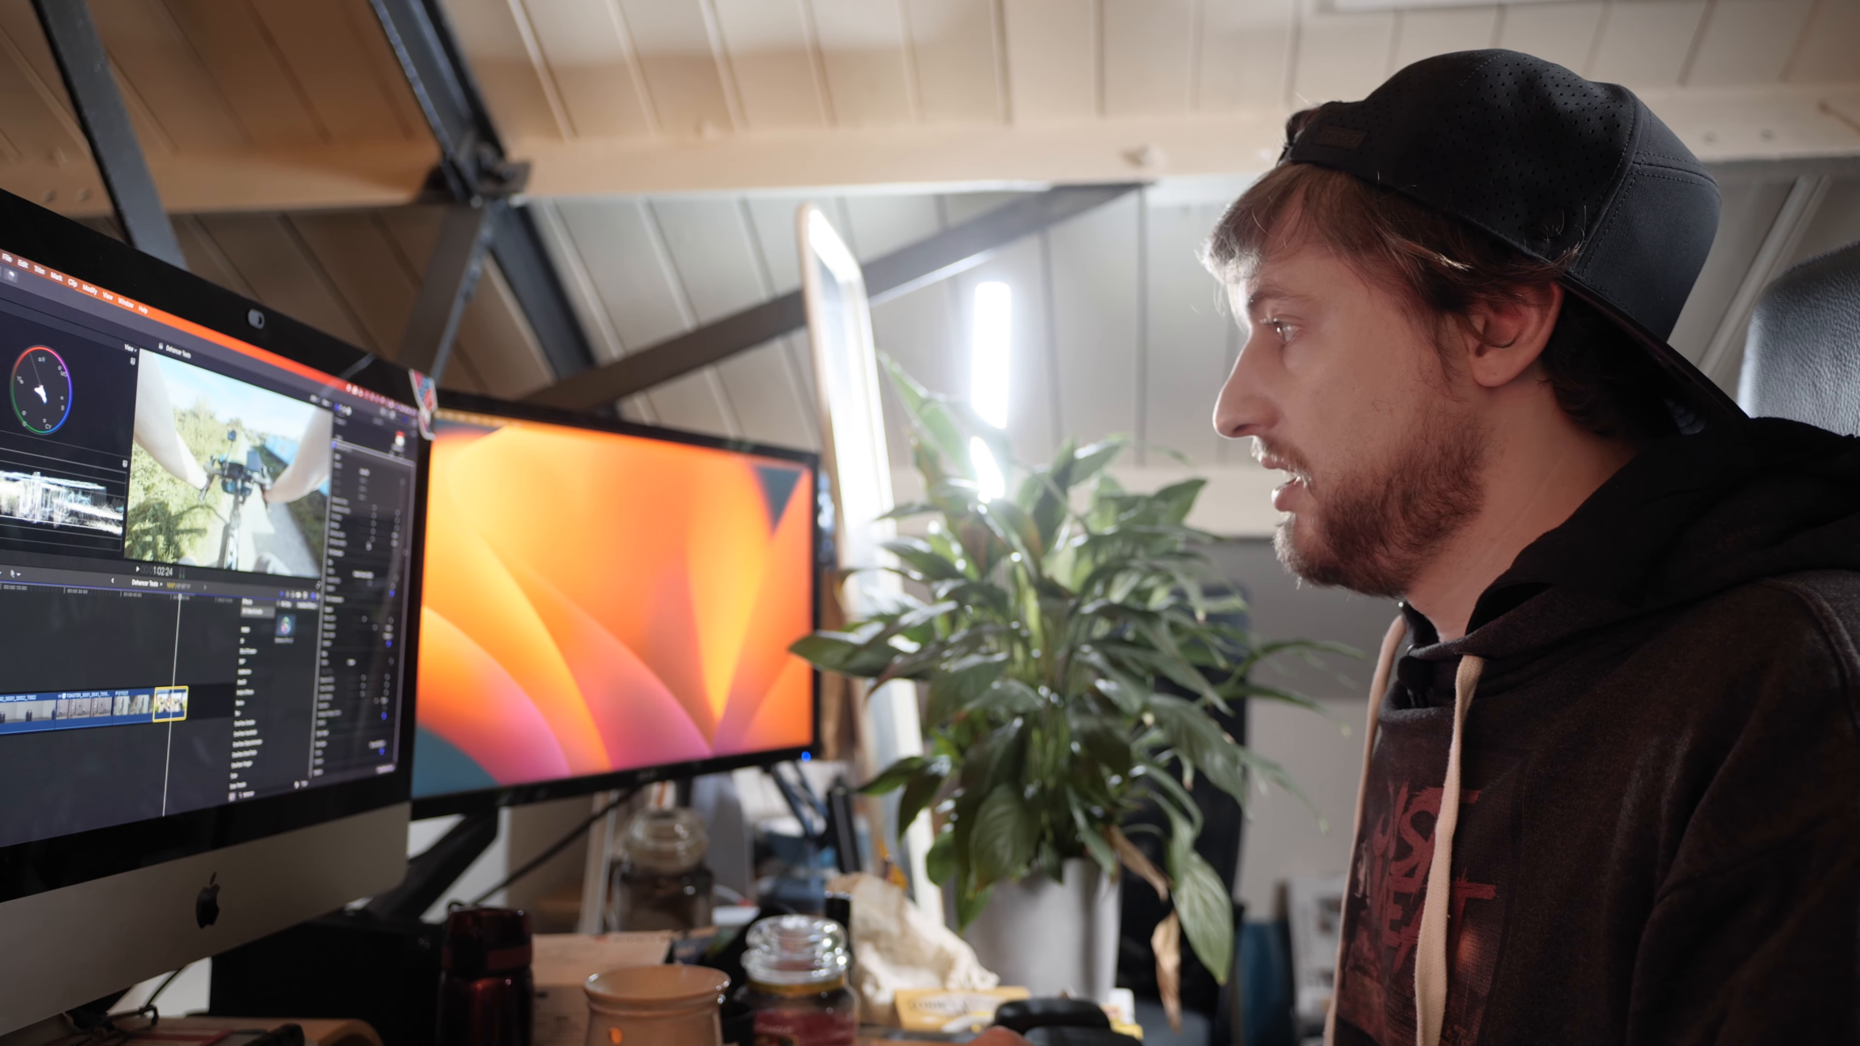
pyautogui.click(1653, 486)
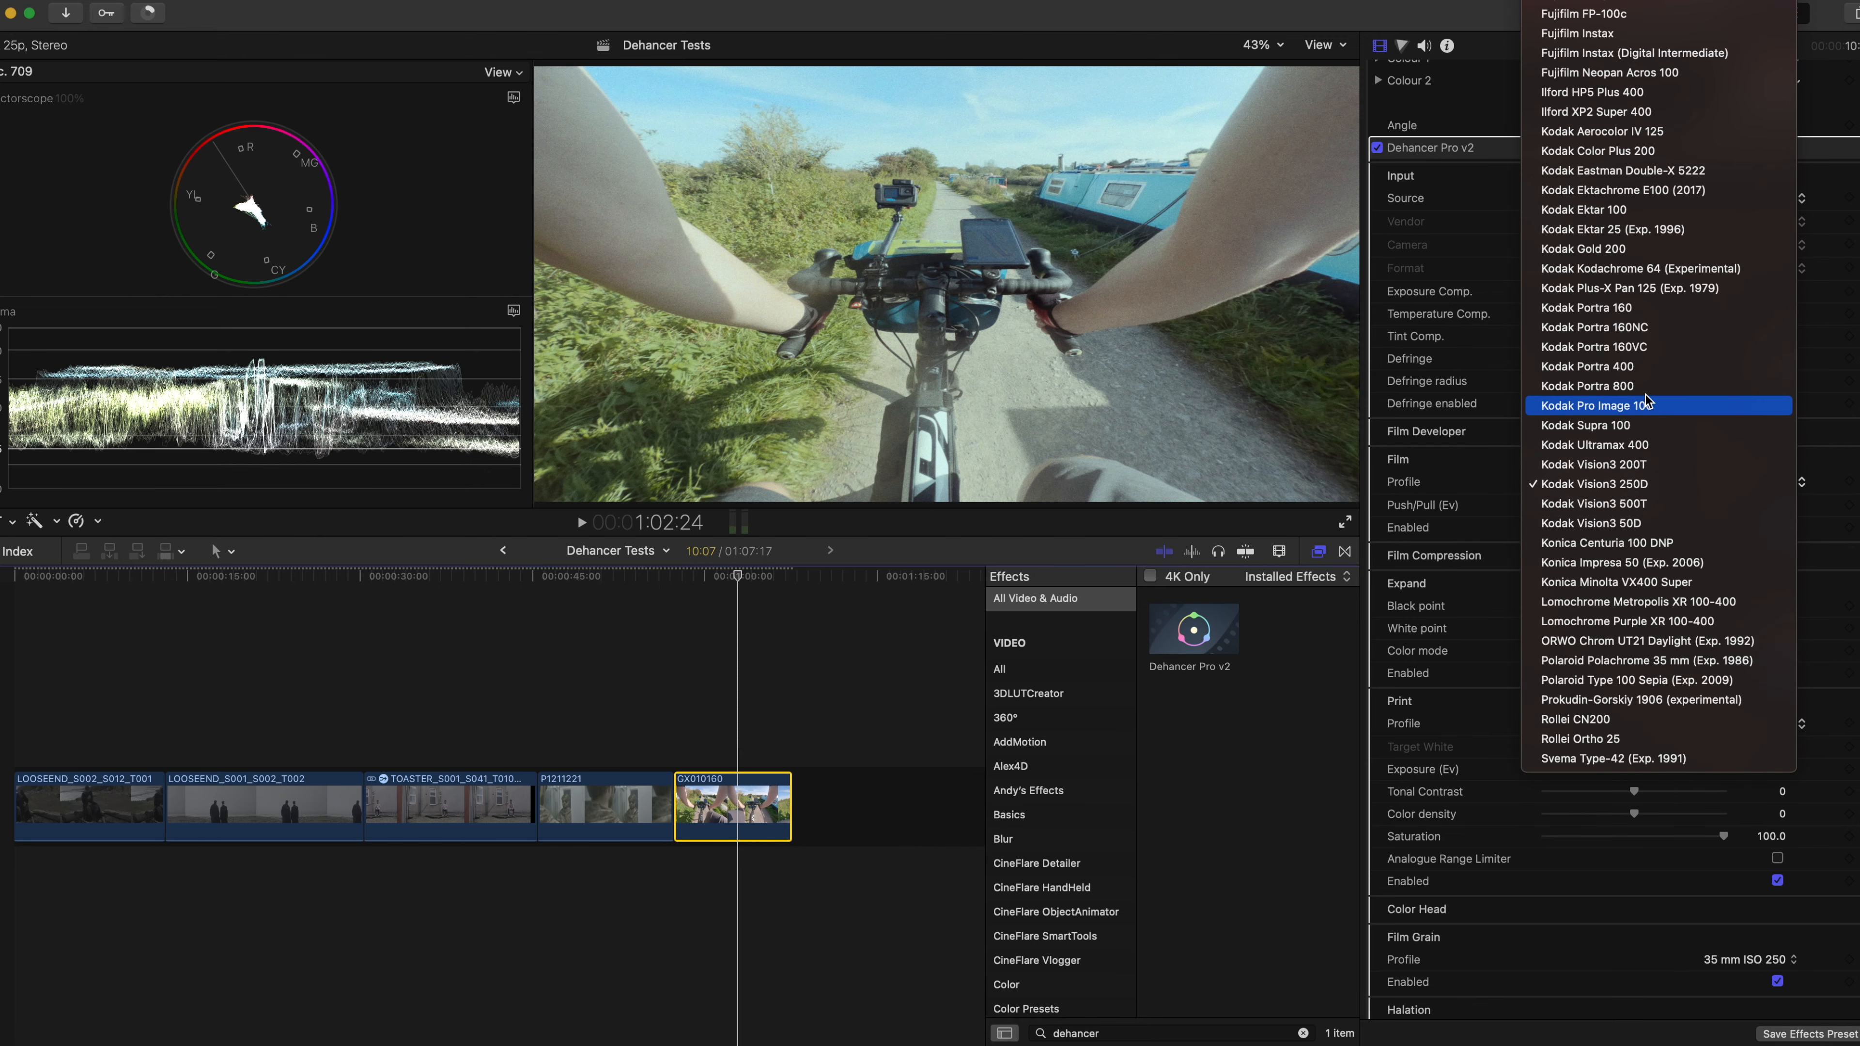
pyautogui.click(1648, 307)
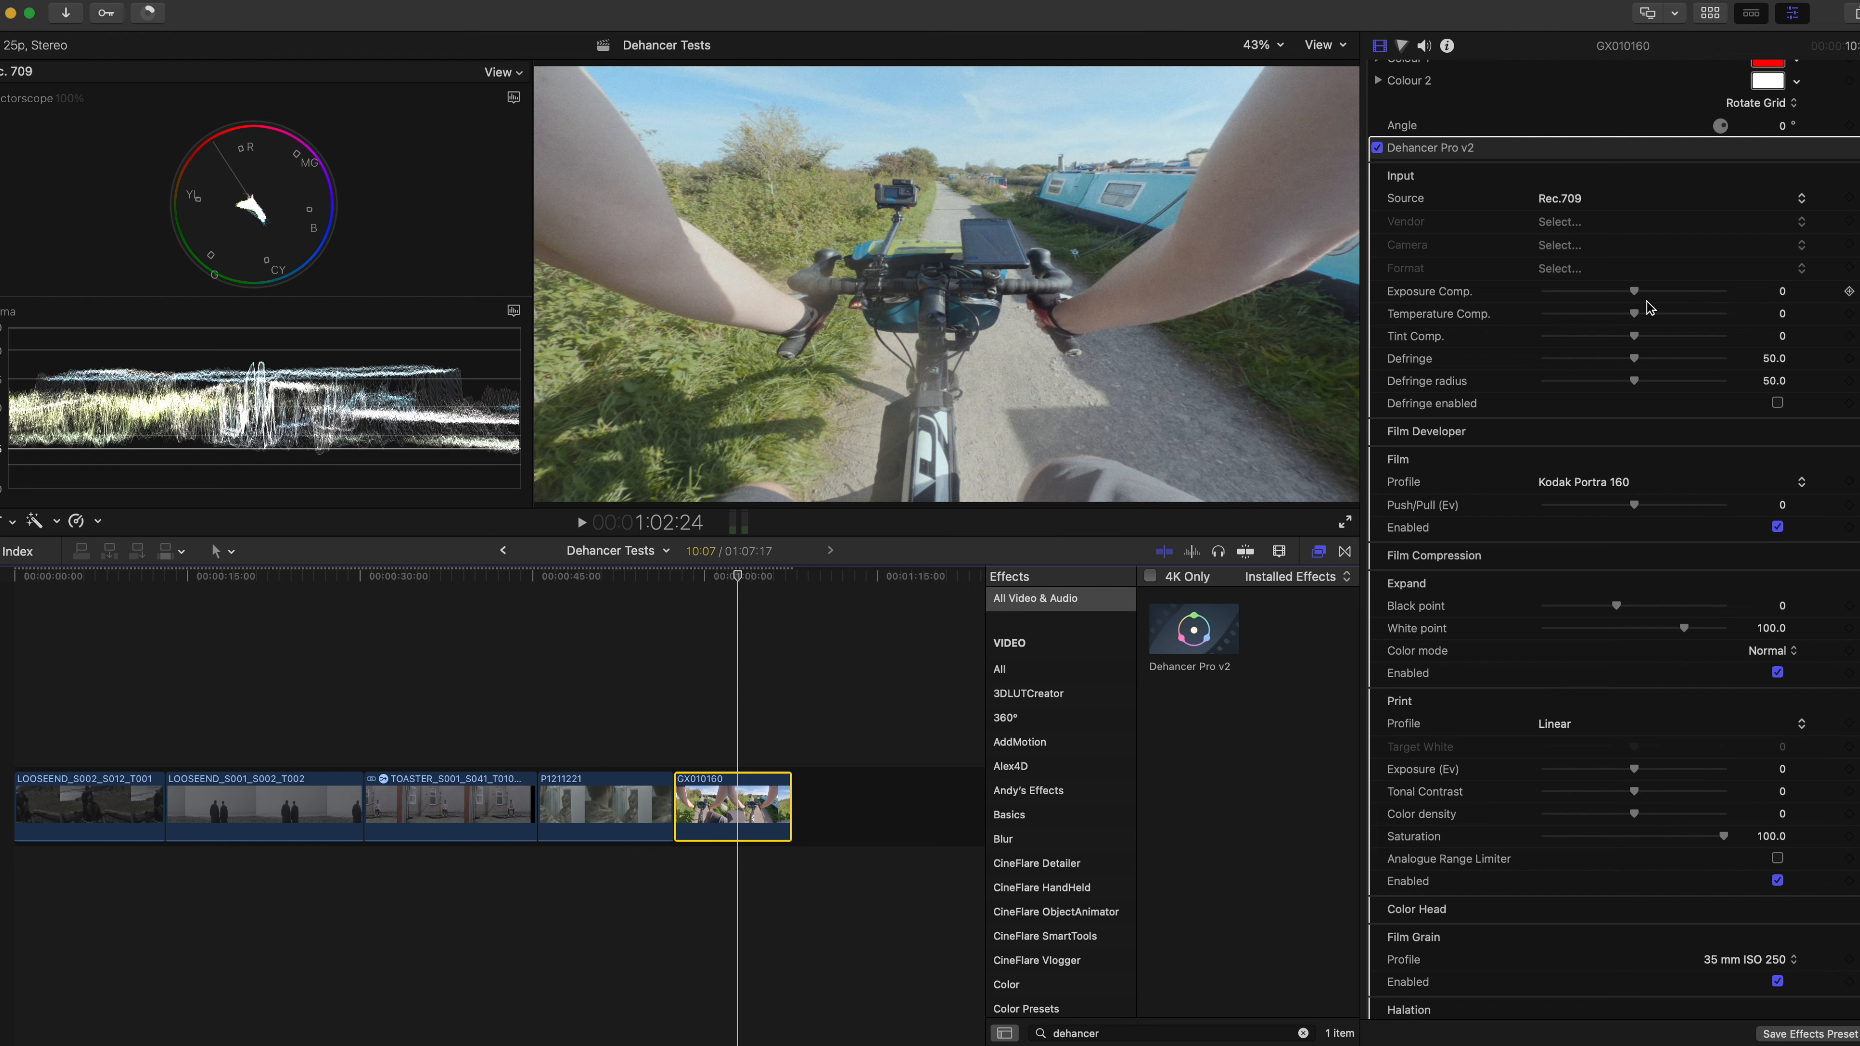
# - Search the effects for "letter", apply Letterbox to the GX010160 clip, and bring up its settings at 1:02:18
pyautogui.click(1124, 1033)
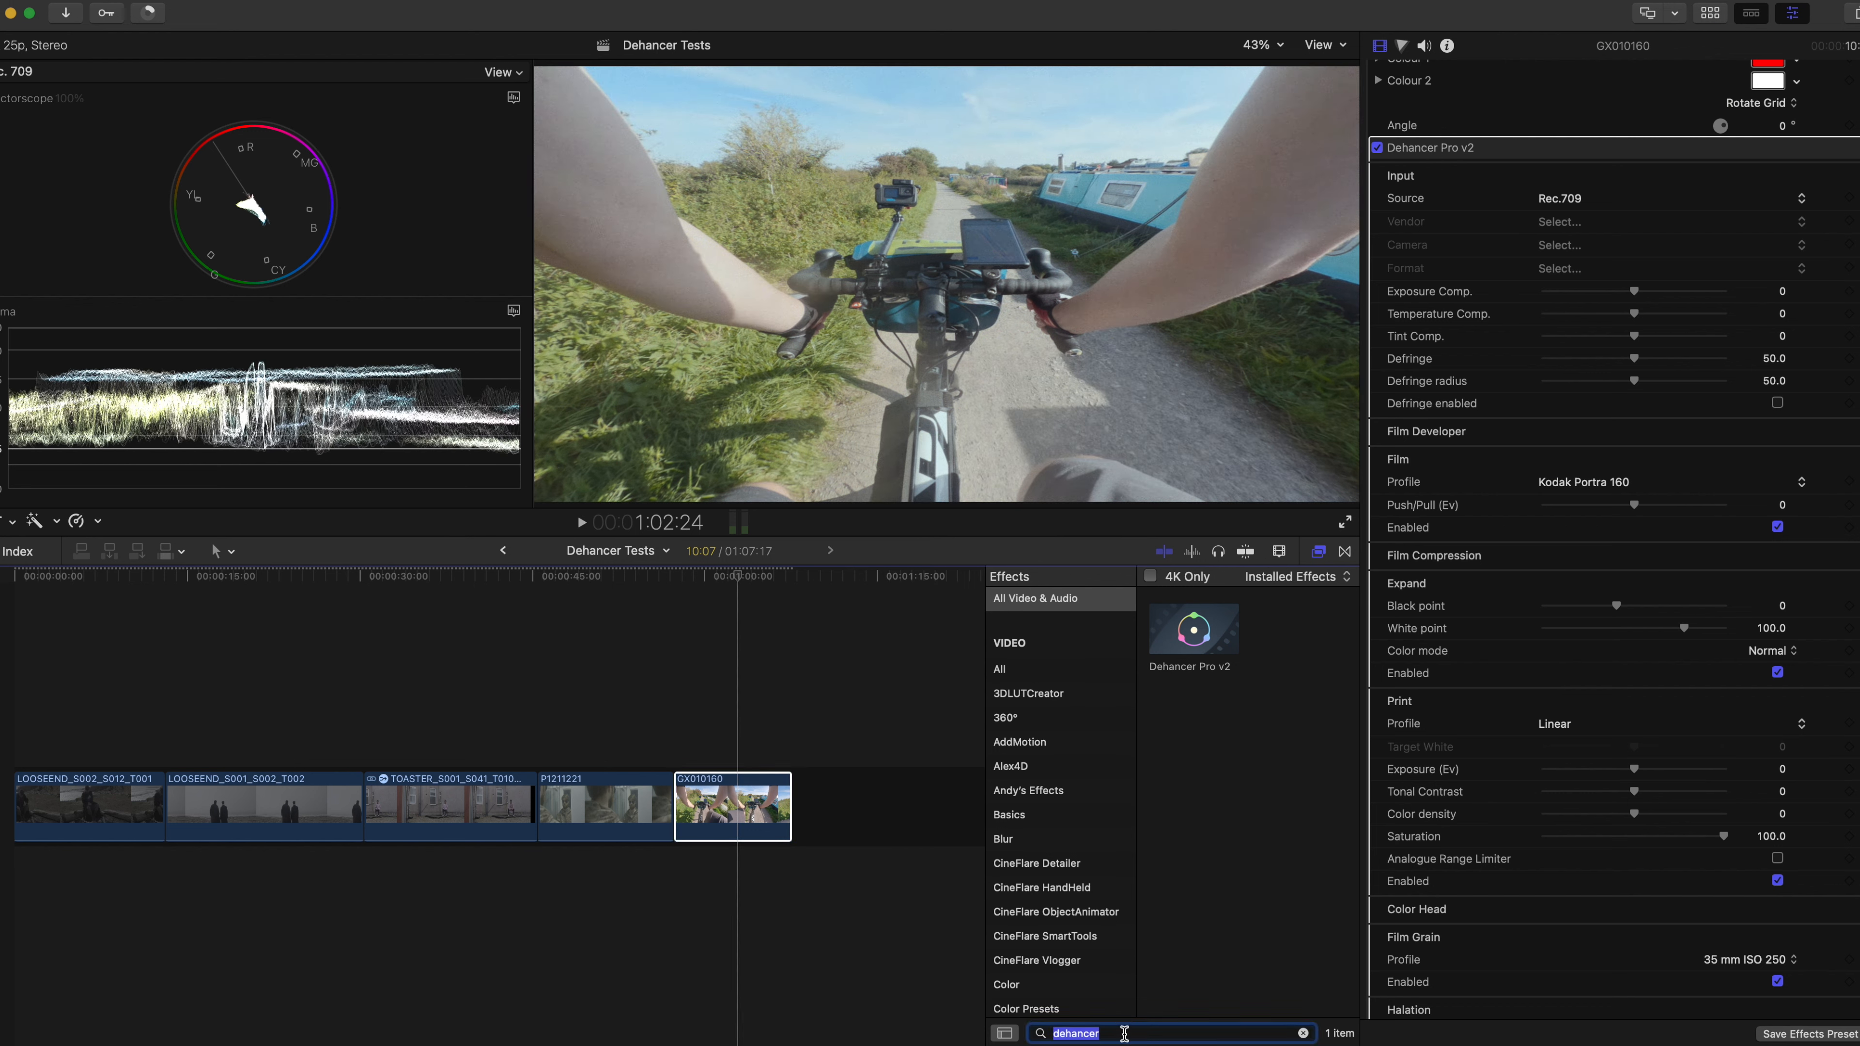
pyautogui.write('lett')
pyautogui.moveTo(1193, 636); pyautogui.dragTo(763, 802)
pyautogui.click(735, 571)
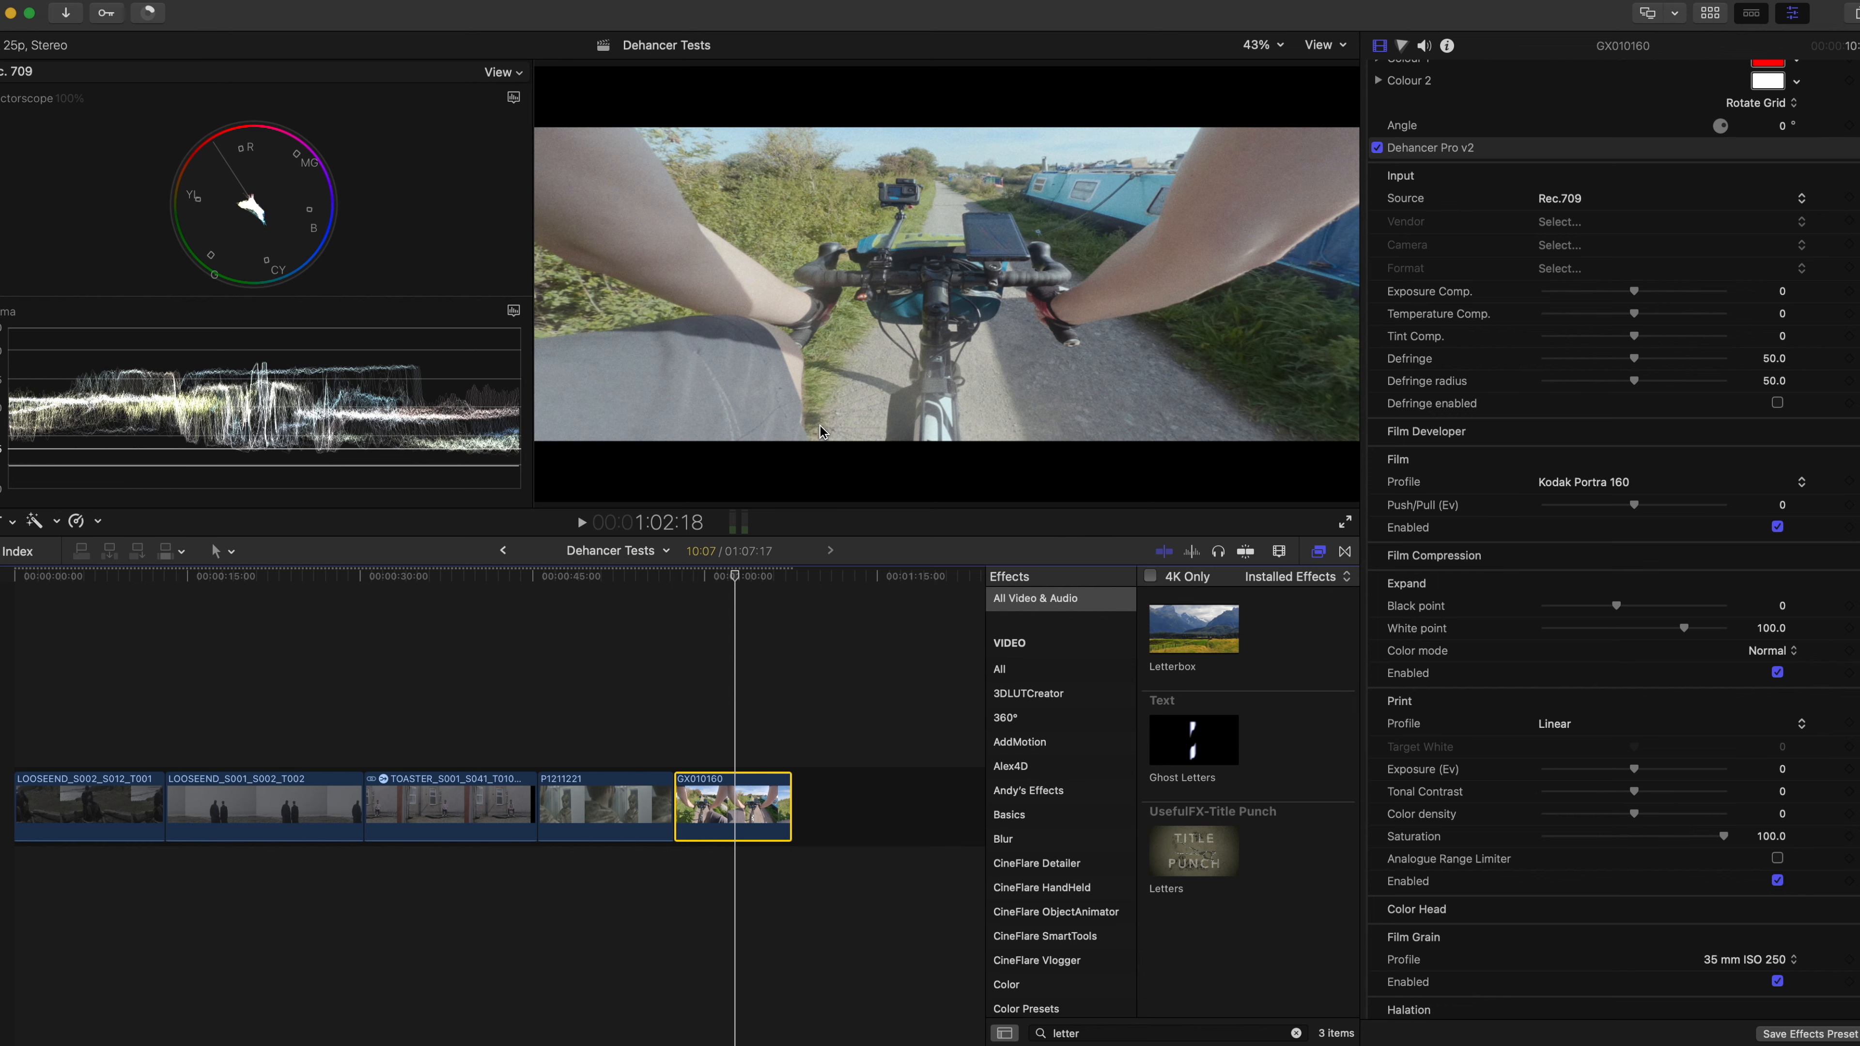
pyautogui.scroll(5, 1548, 346)
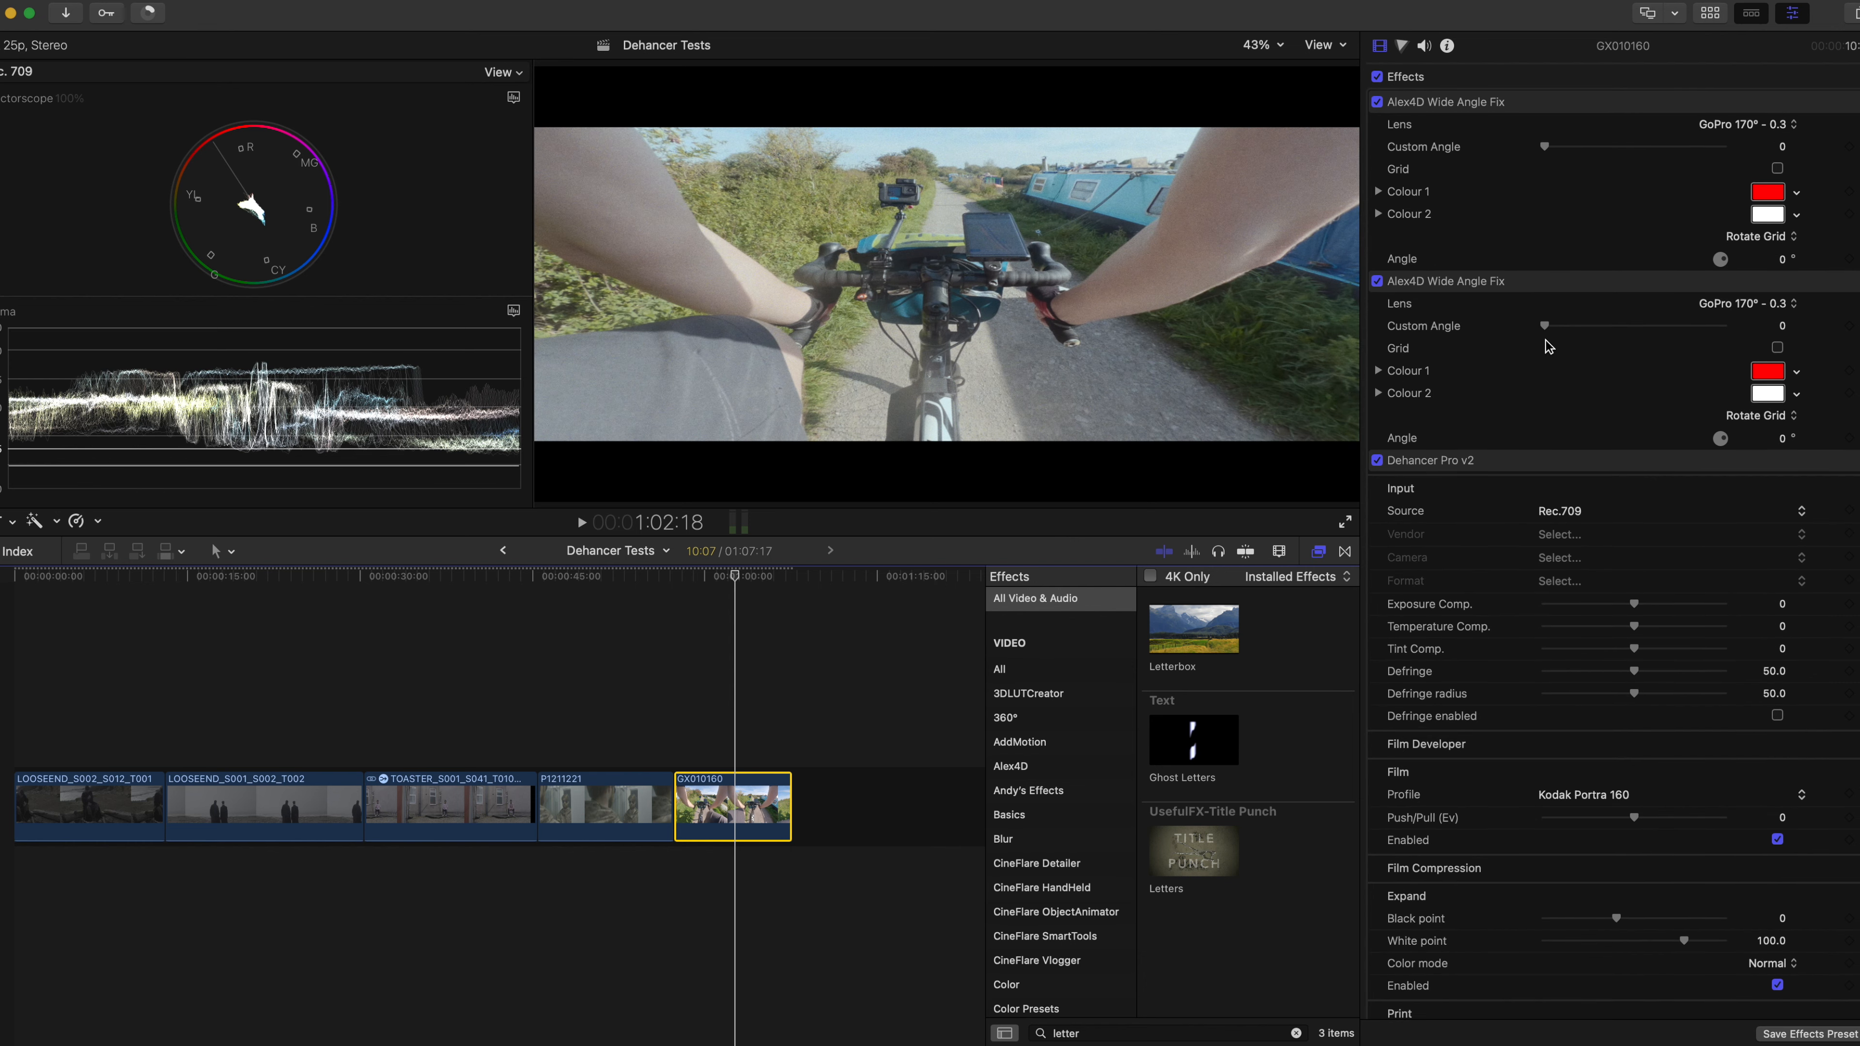
pyautogui.scroll(-20, 1548, 346)
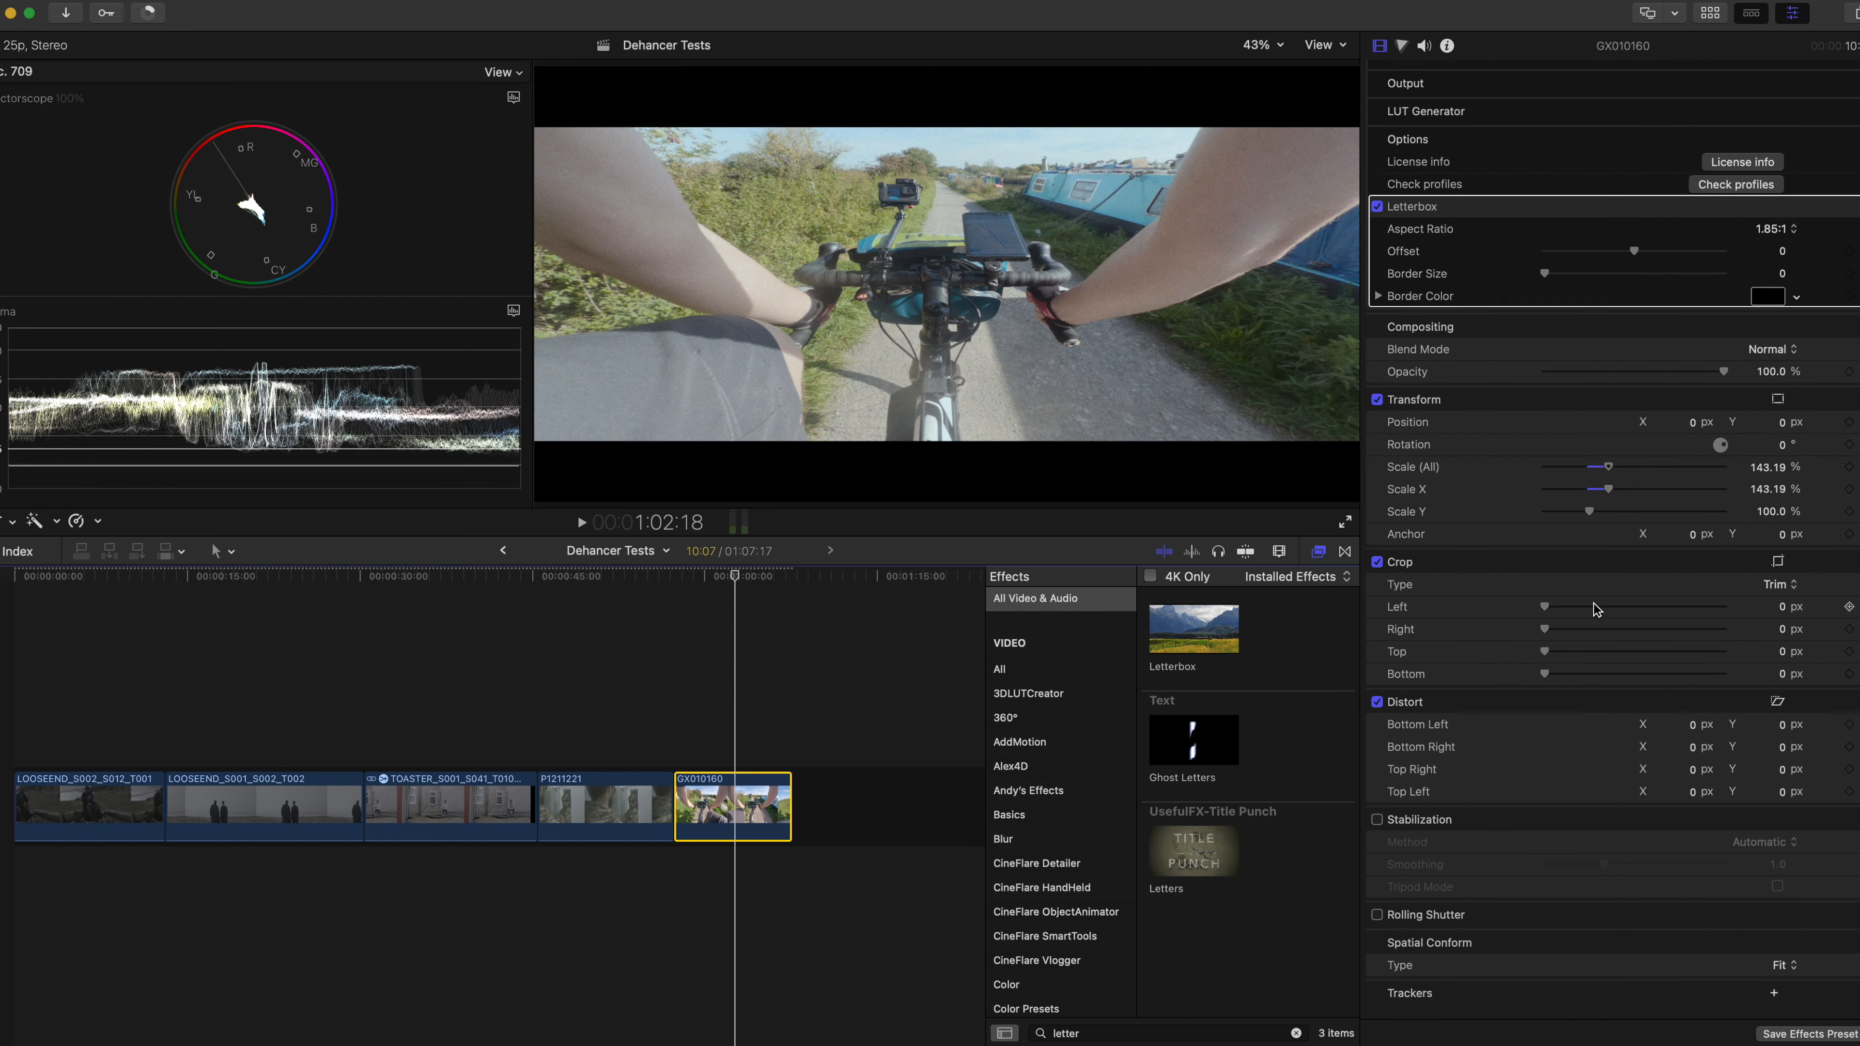